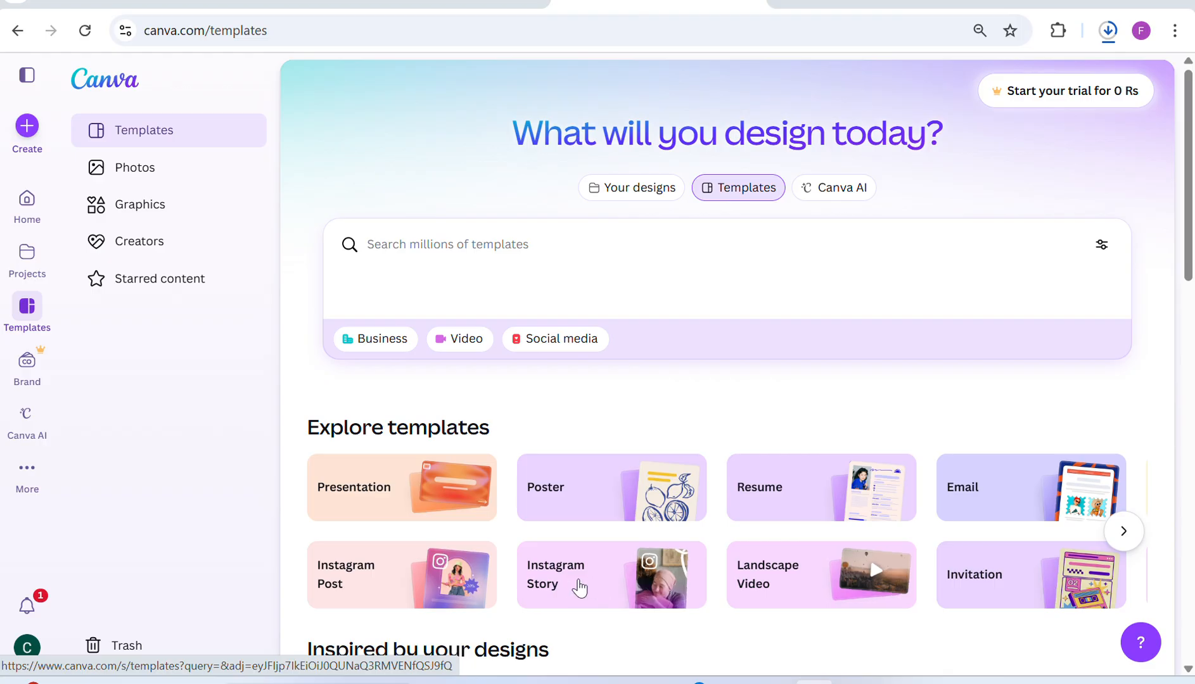
# Browse the Presentation templates and create a blank presentation.
pyautogui.click(393, 495)
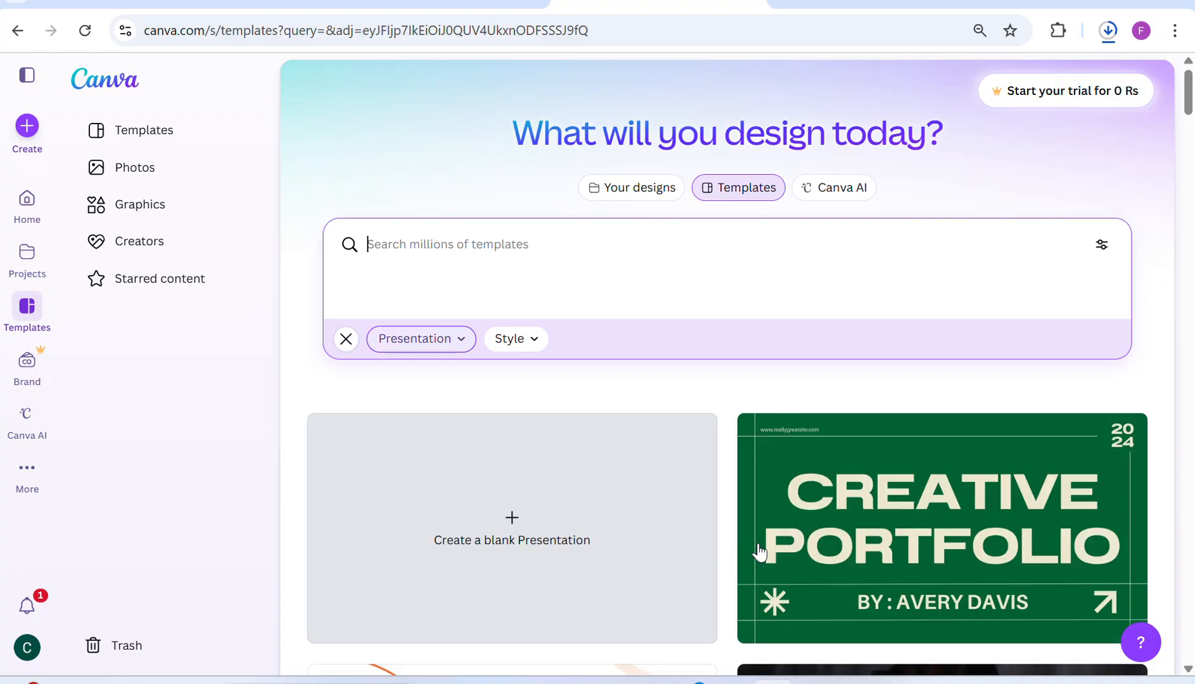
pyautogui.moveTo(766, 549)
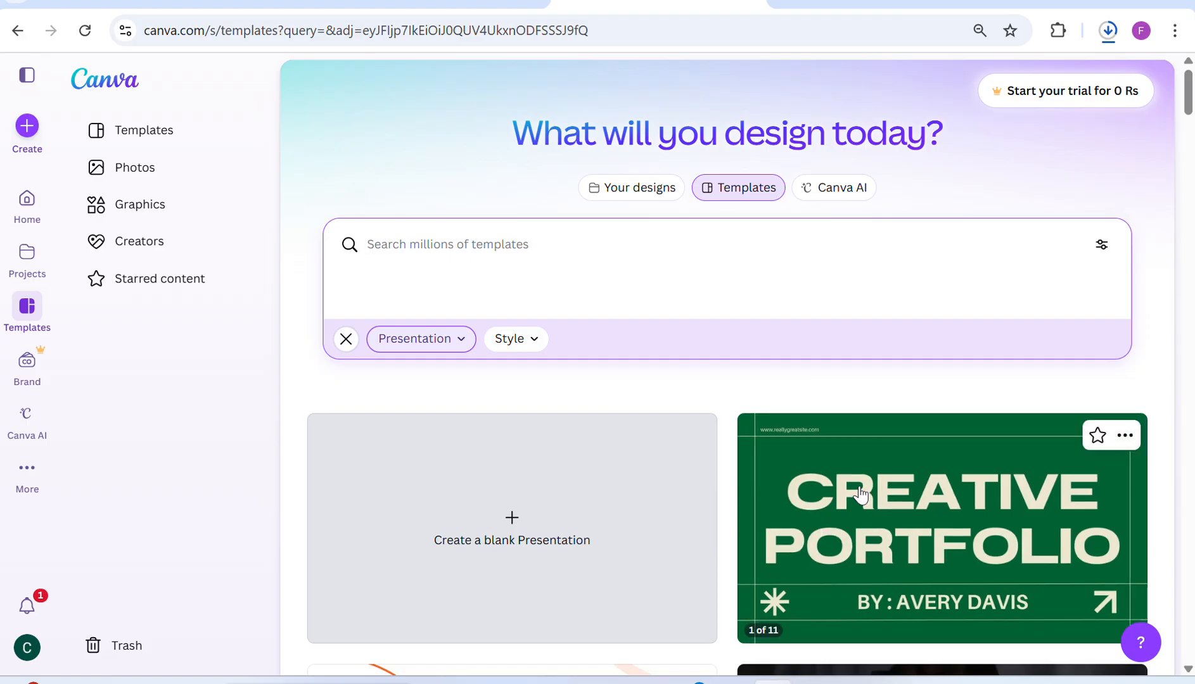
pyautogui.click(606, 531)
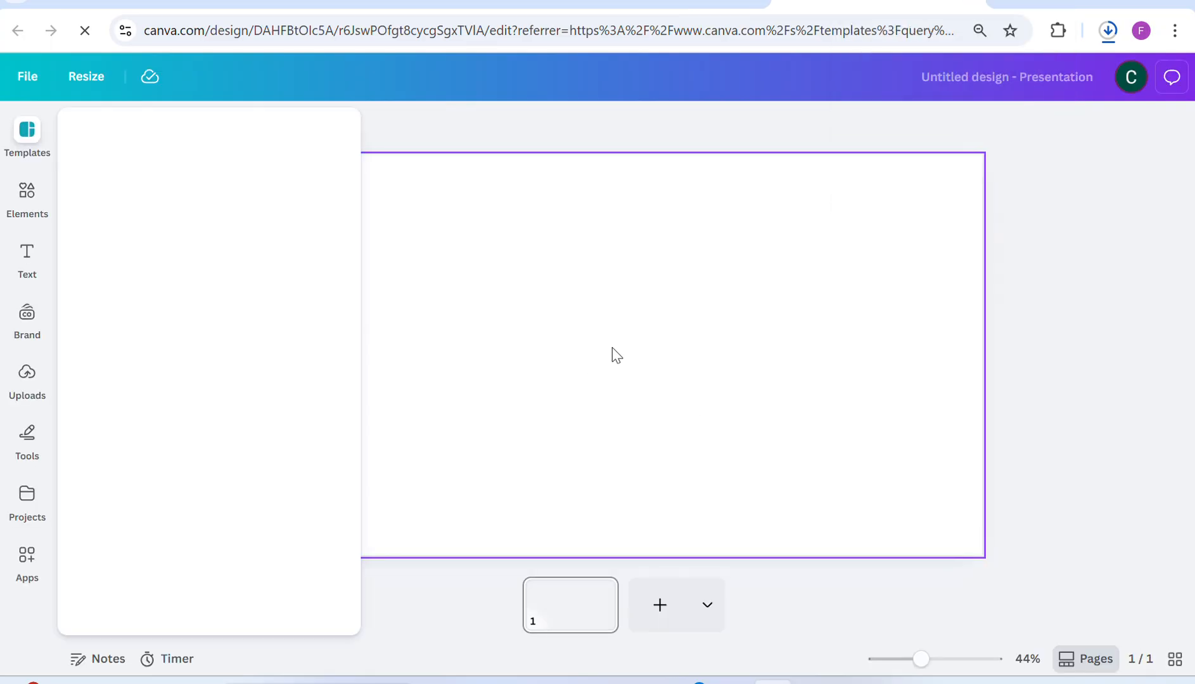
pyautogui.moveTo(613, 347); pyautogui.dragTo(736, 334)
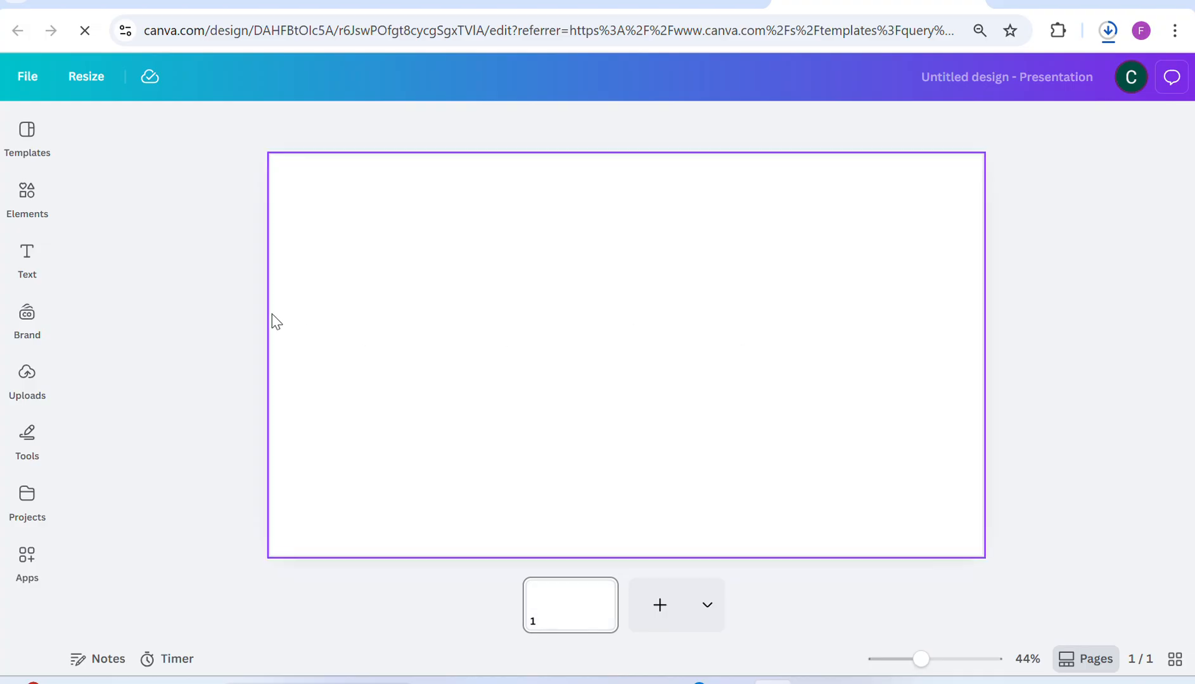
# Add the recently used red roses image from the elements to the slide and place it on the slide's left half.
pyautogui.click(23, 133)
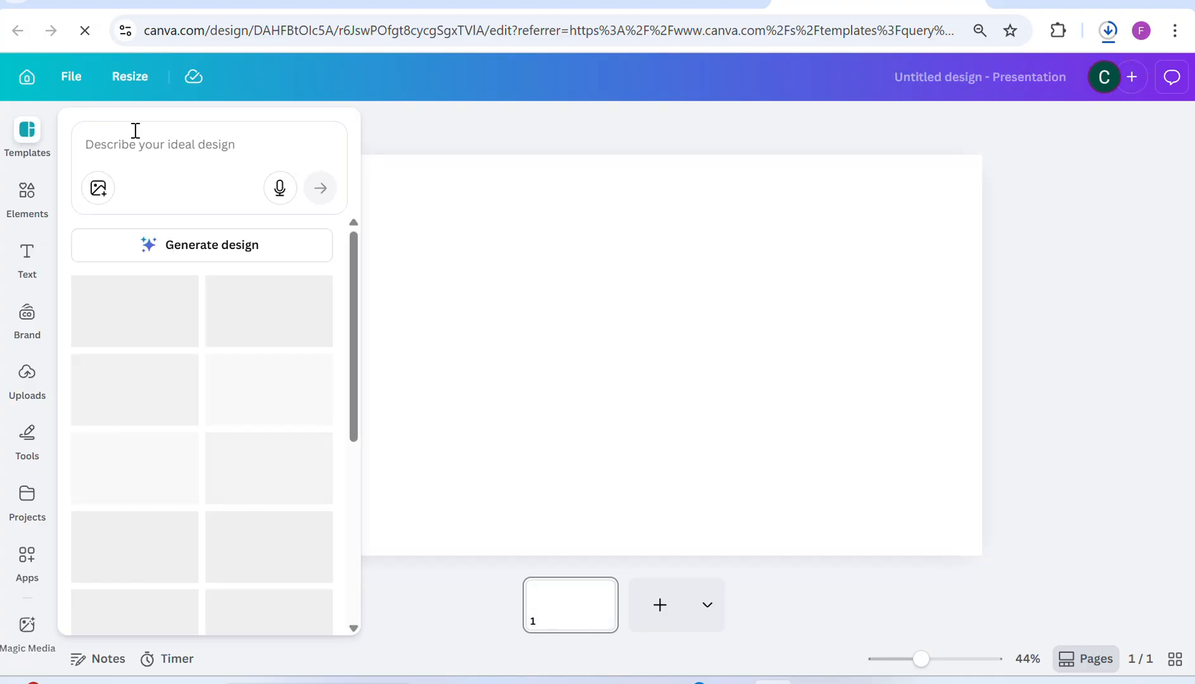
pyautogui.click(48, 199)
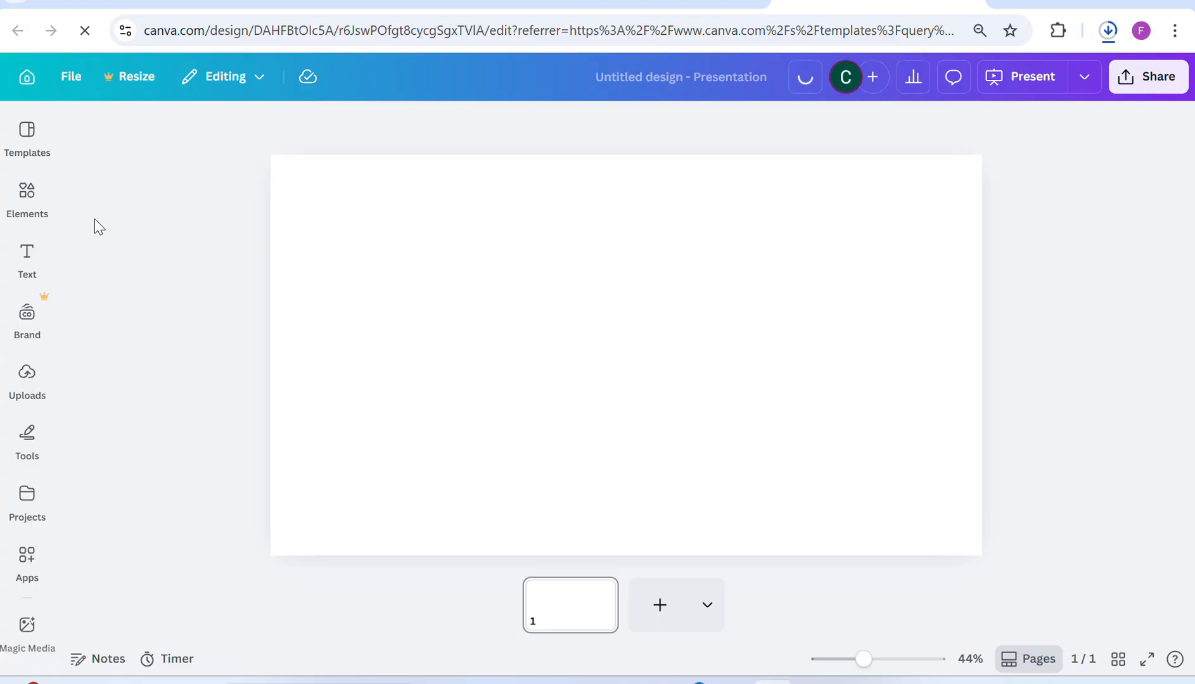
pyautogui.click(24, 202)
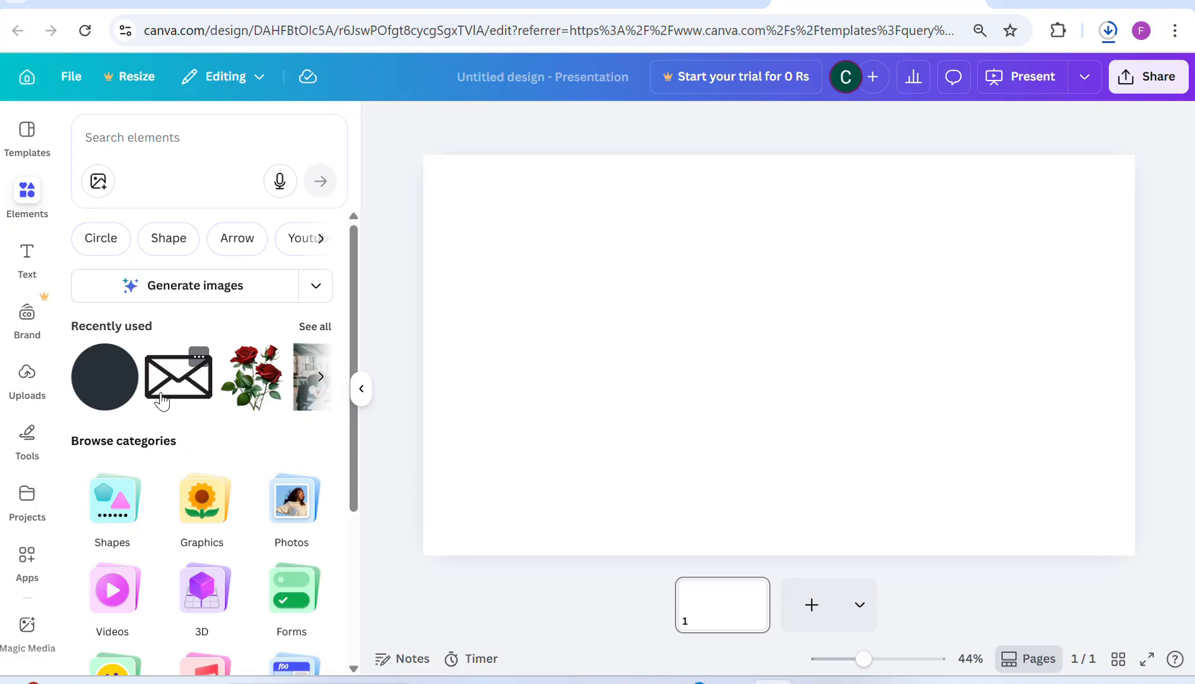
pyautogui.moveTo(260, 383); pyautogui.dragTo(656, 228)
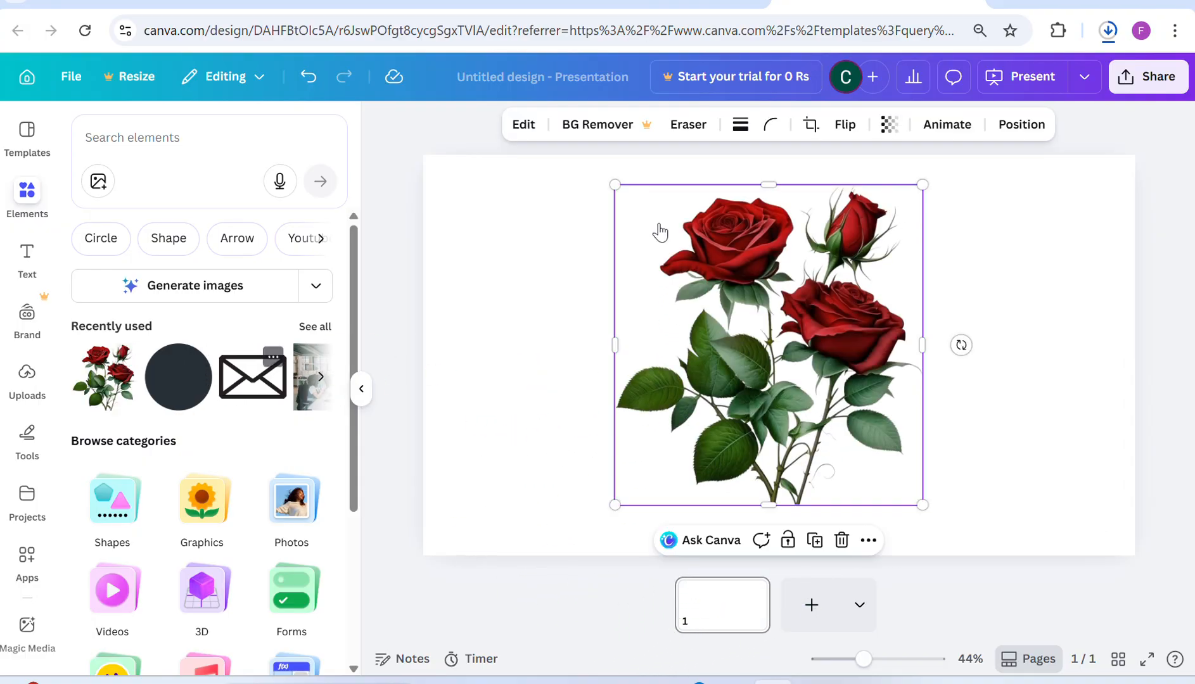
pyautogui.moveTo(732, 310); pyautogui.dragTo(549, 320)
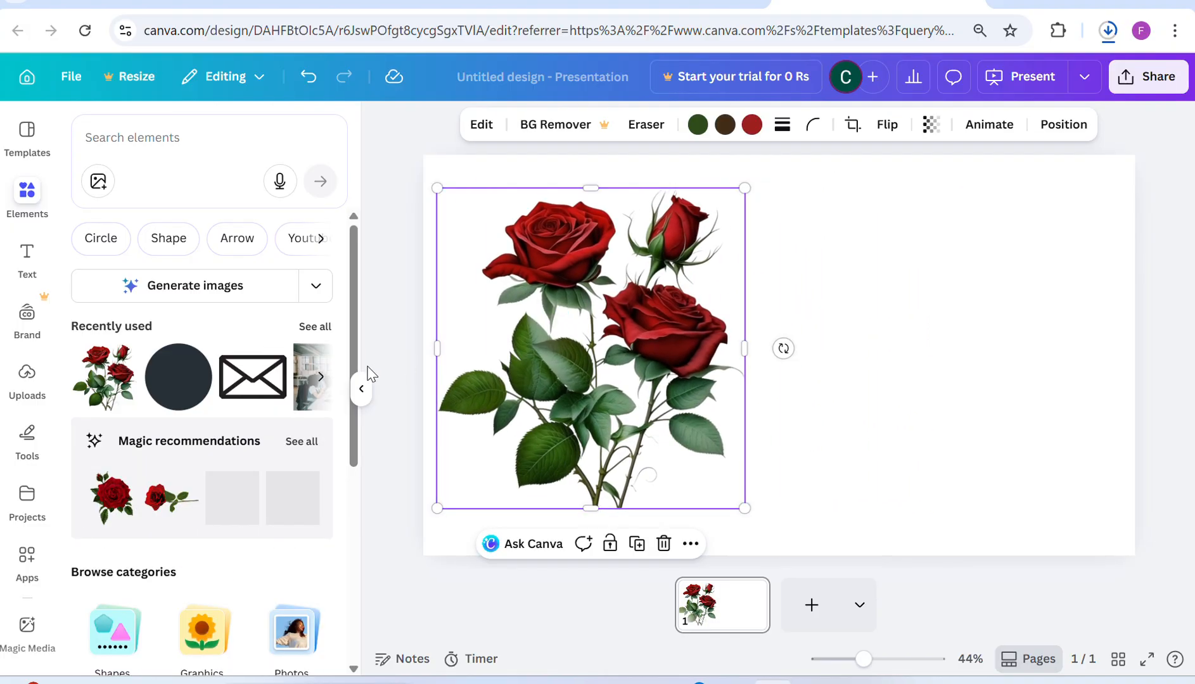
# Replace the roses image with the recently used office meeting photo.
pyautogui.click(321, 378)
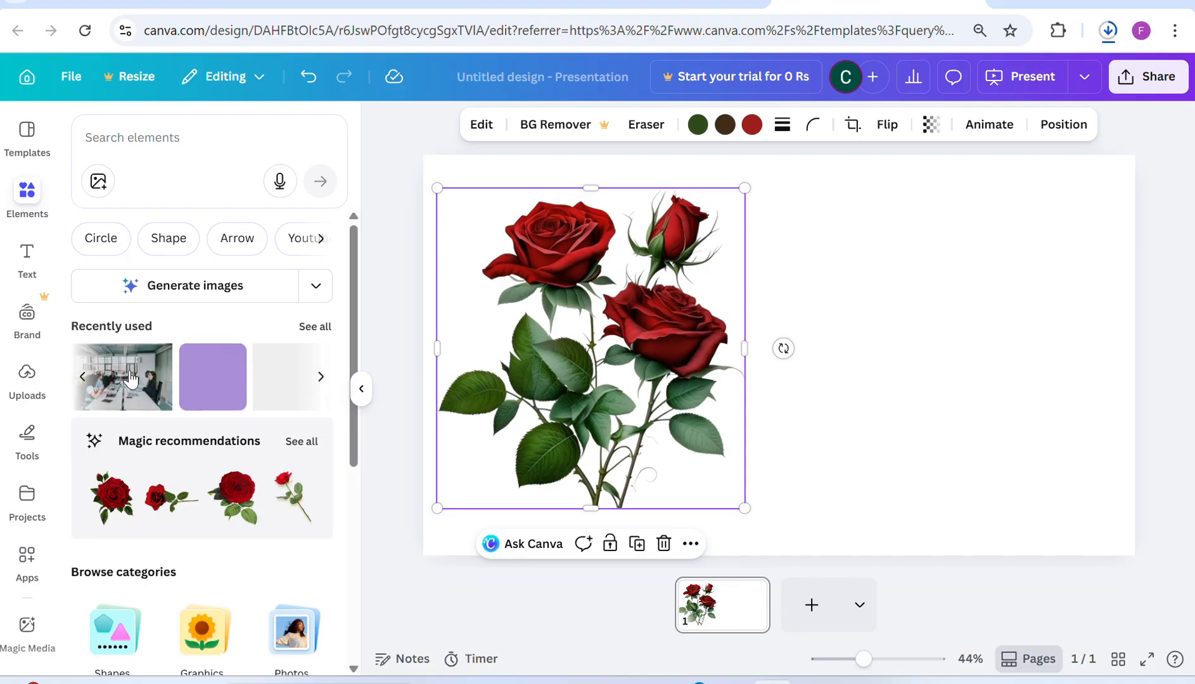
pyautogui.moveTo(122, 377); pyautogui.dragTo(731, 300)
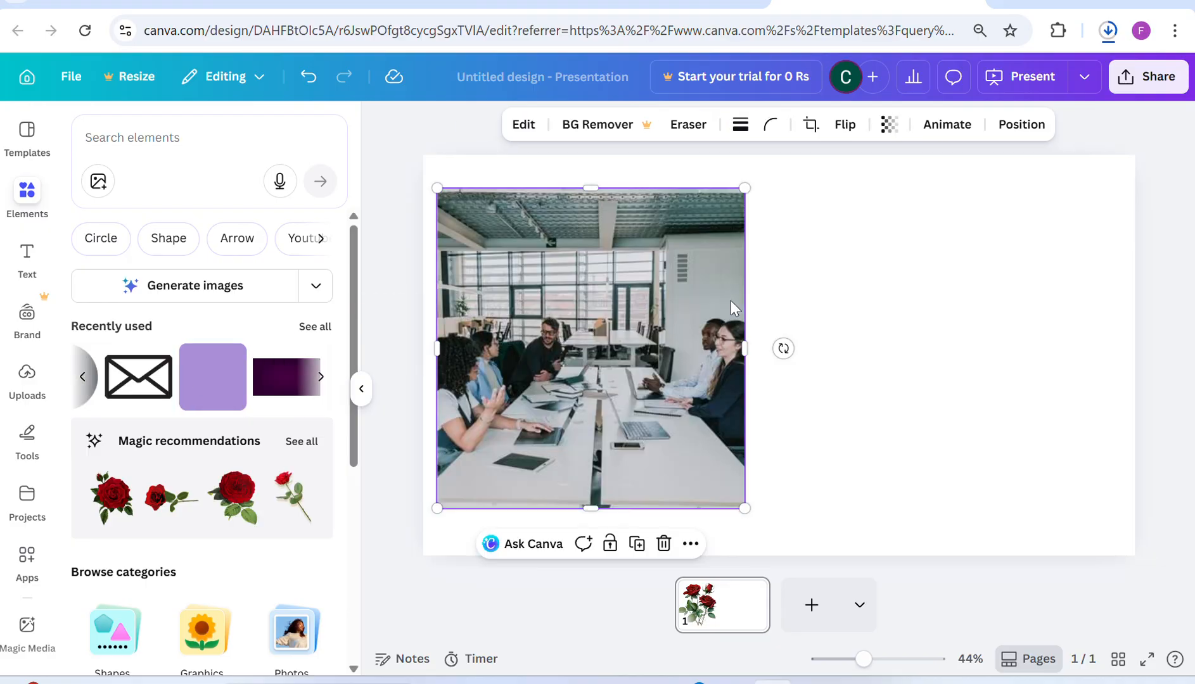
pyautogui.click(1086, 293)
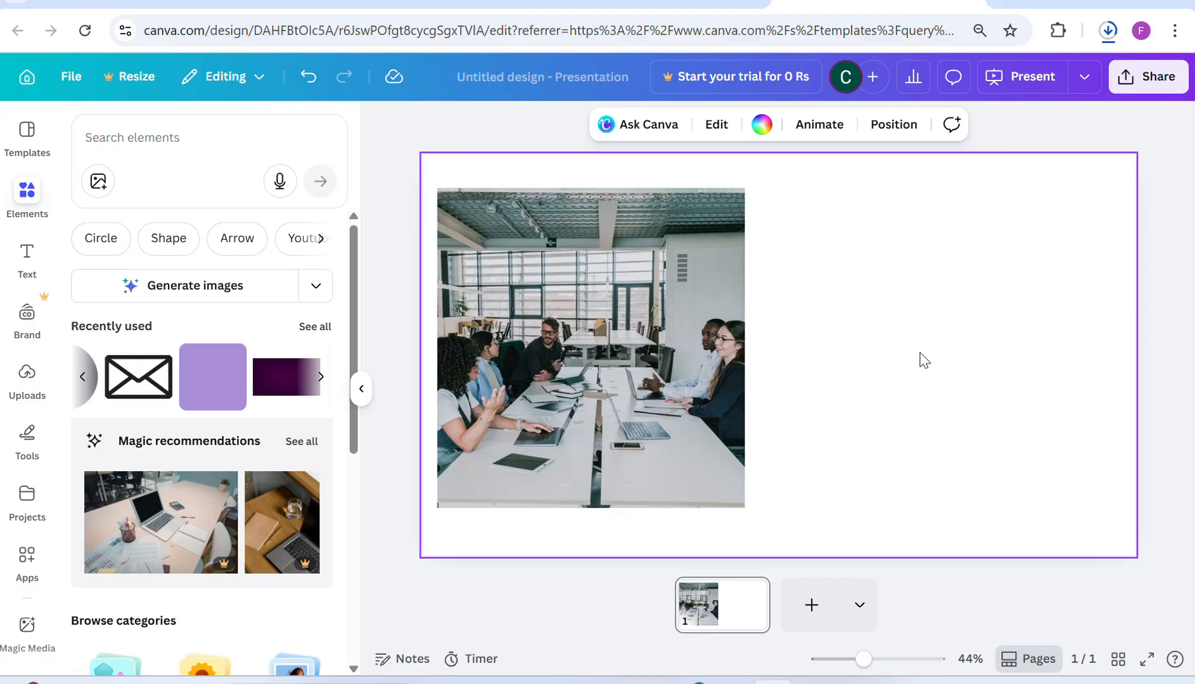
pyautogui.click(617, 310)
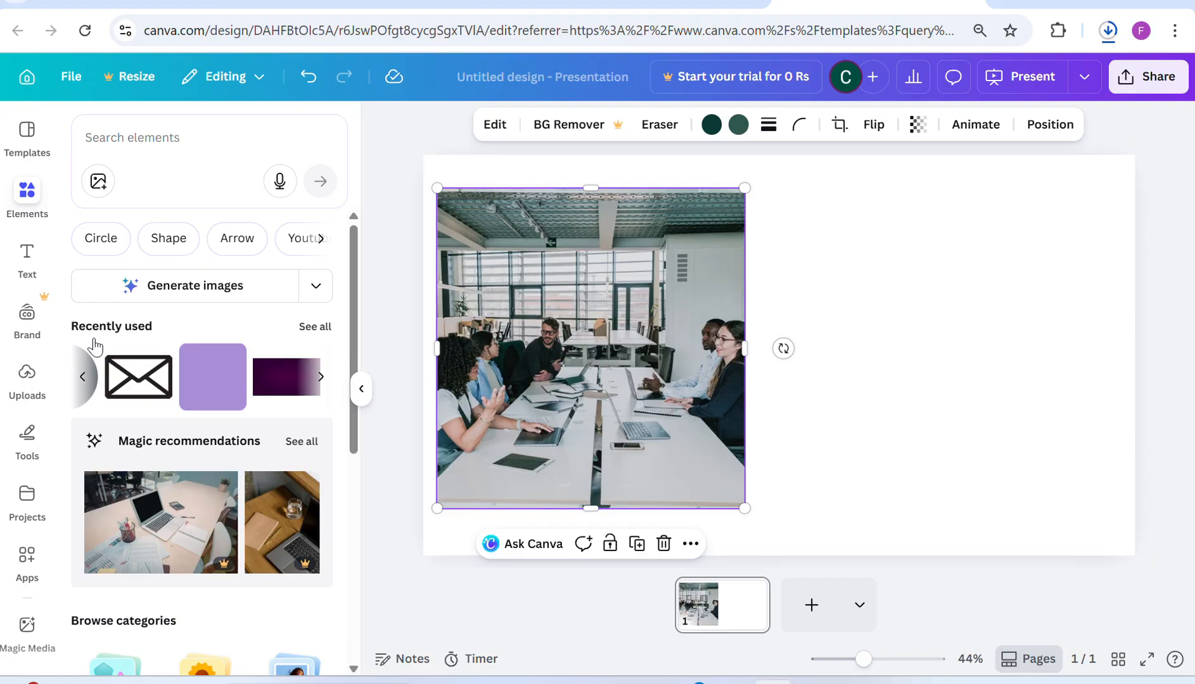
# Add a text box reading "Office Presenttion" to the slide.
pyautogui.scroll(-5, 94, 344)
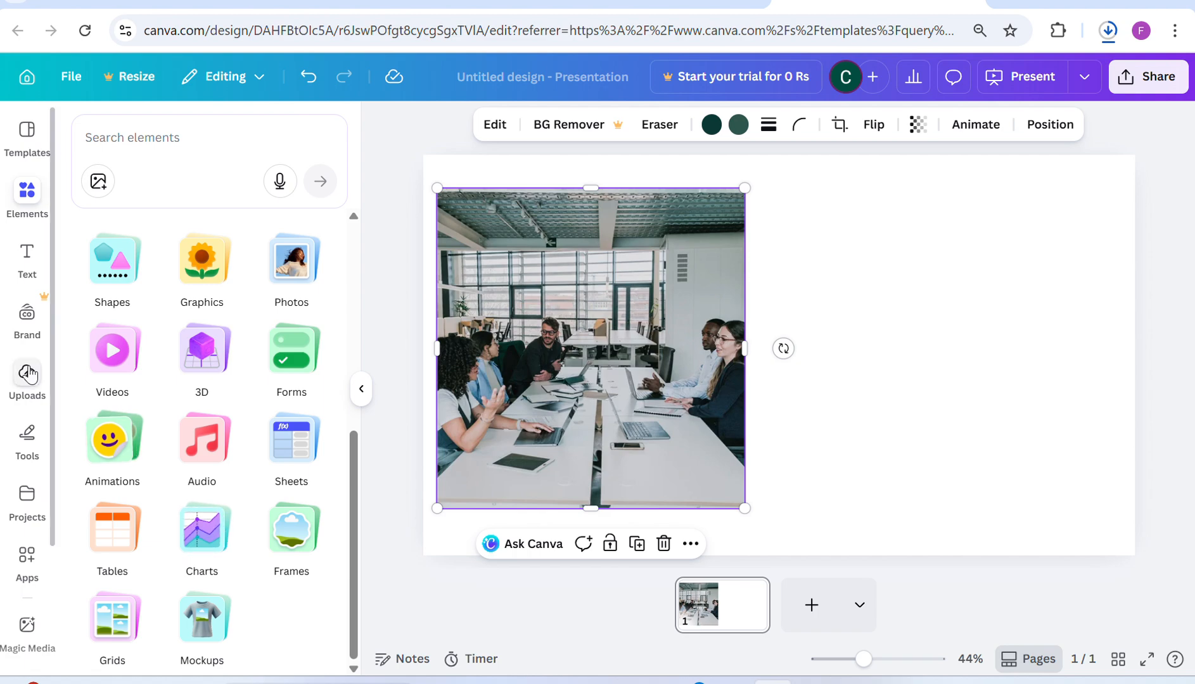
pyautogui.click(26, 270)
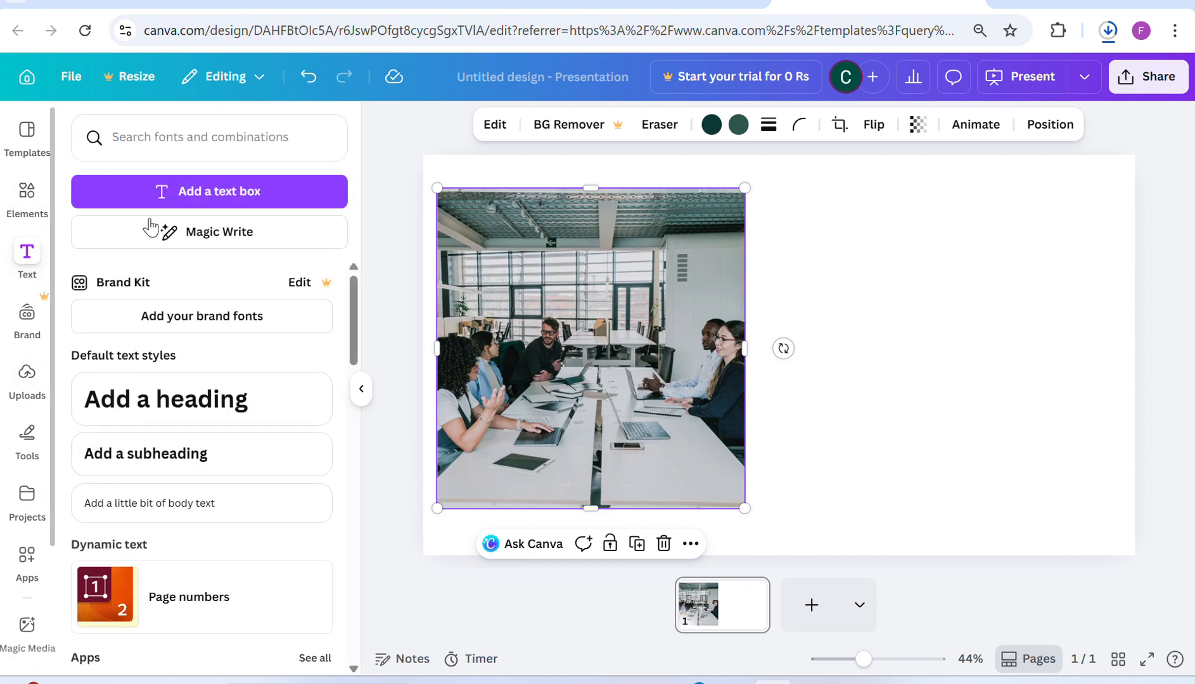
pyautogui.click(232, 192)
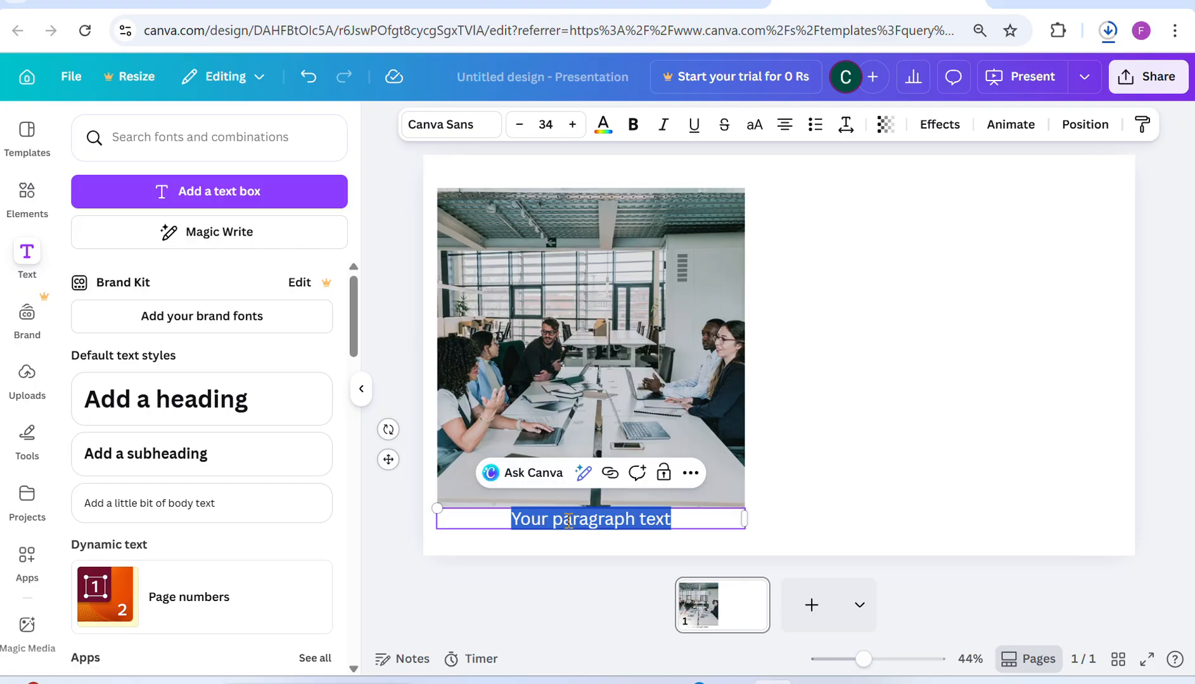
pyautogui.write('Off')
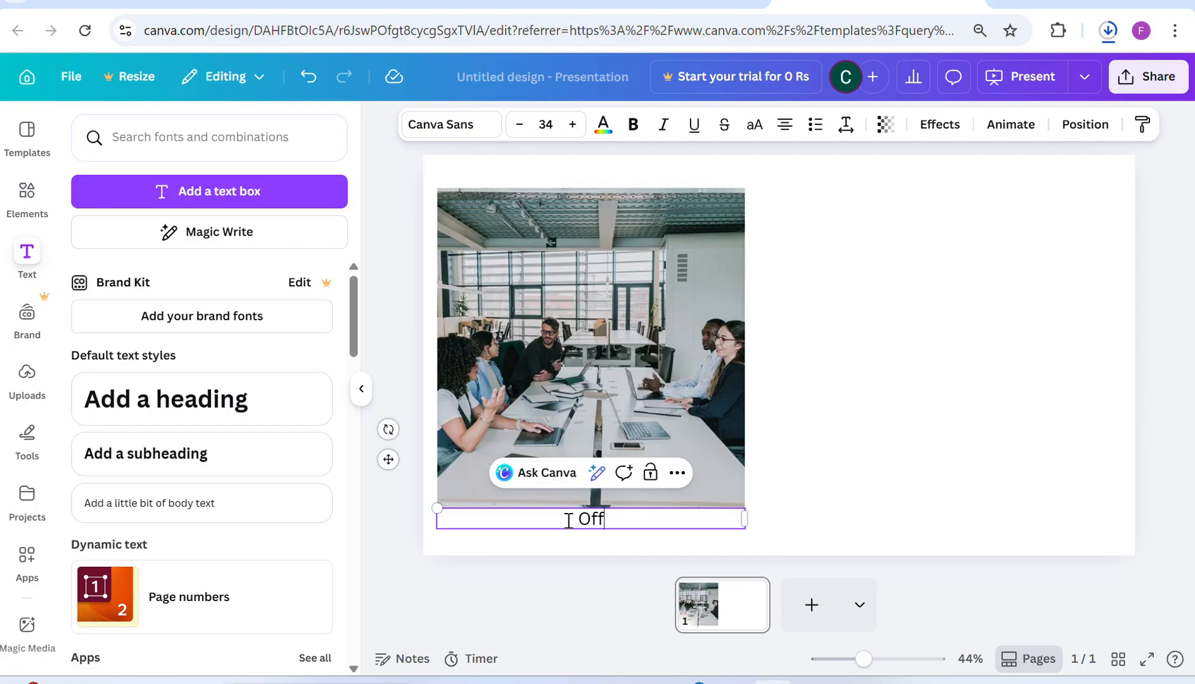
pyautogui.write('ice Presen')
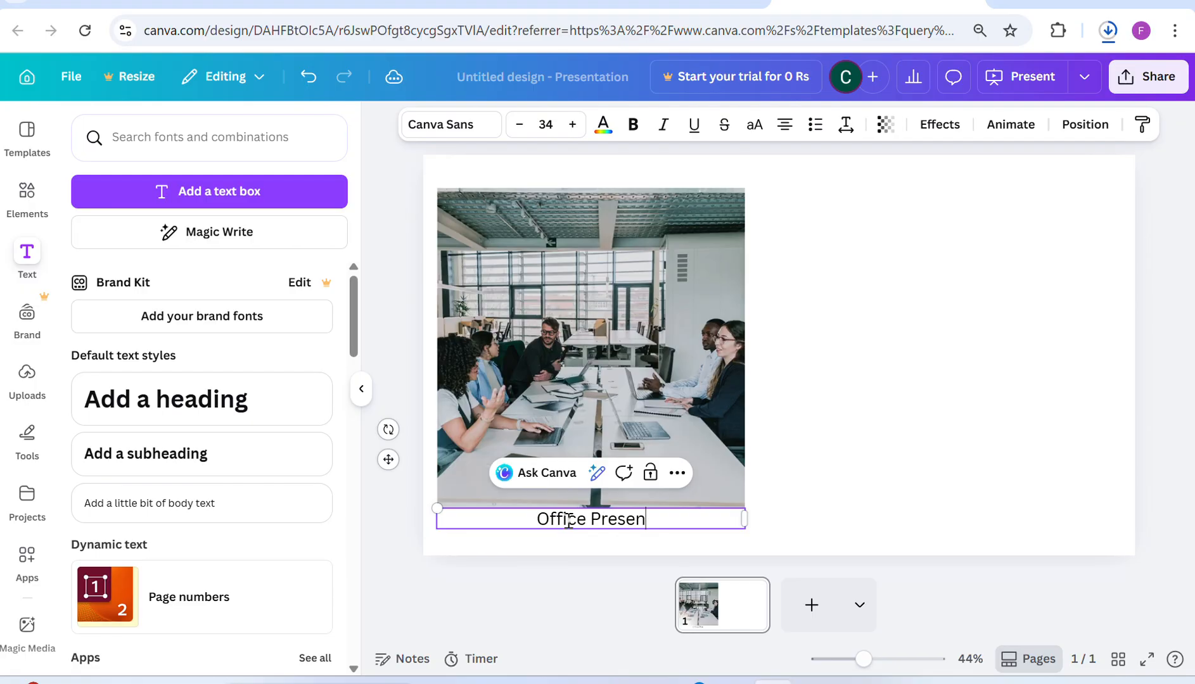
pyautogui.write('ttion')
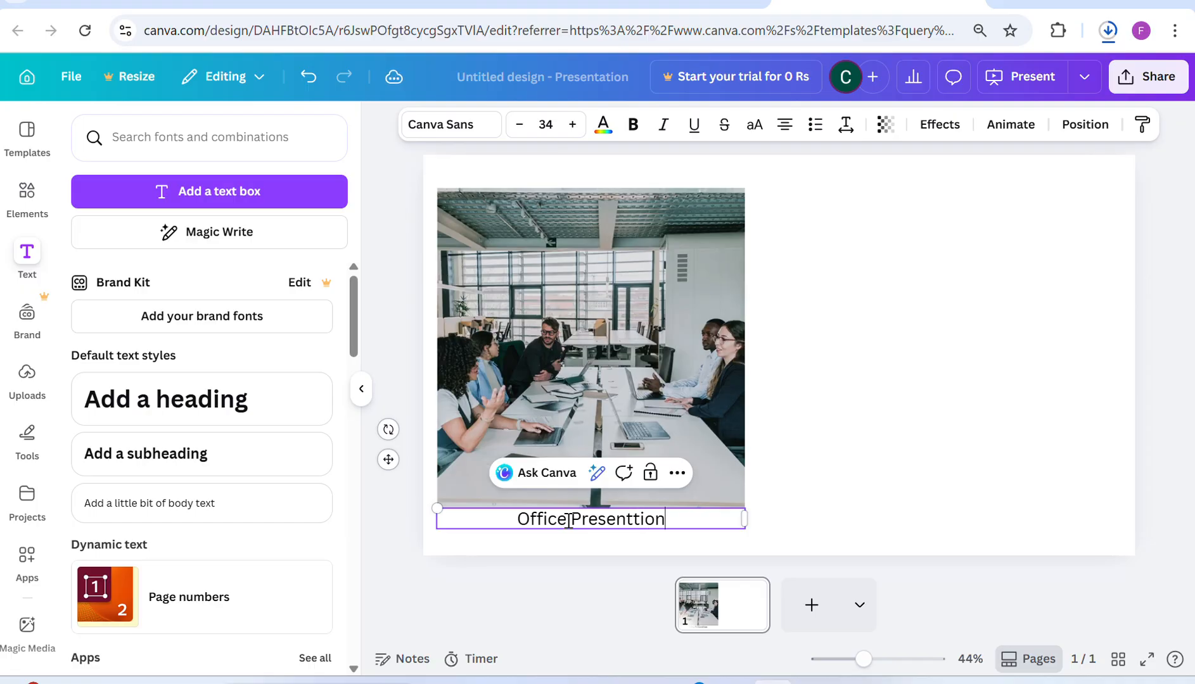
pyautogui.click(870, 499)
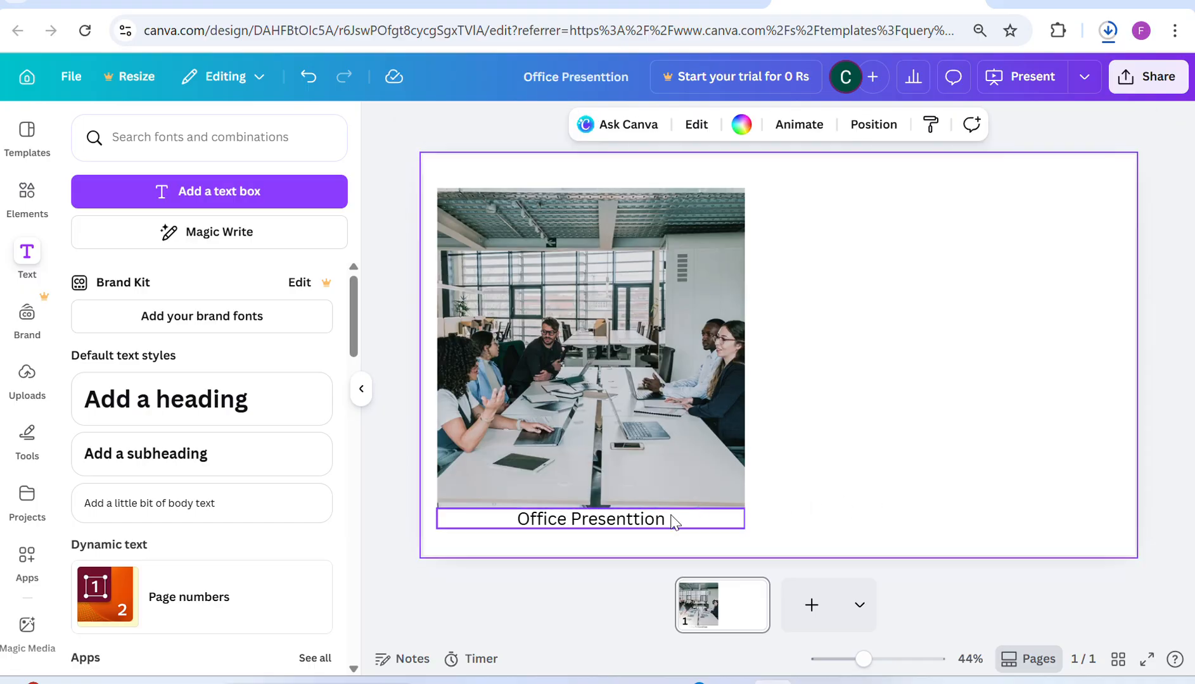
# Move the title text to the upper right of the slide beside the photo and set its font size to 52.
pyautogui.click(644, 529)
pyautogui.moveTo(644, 529); pyautogui.dragTo(968, 206)
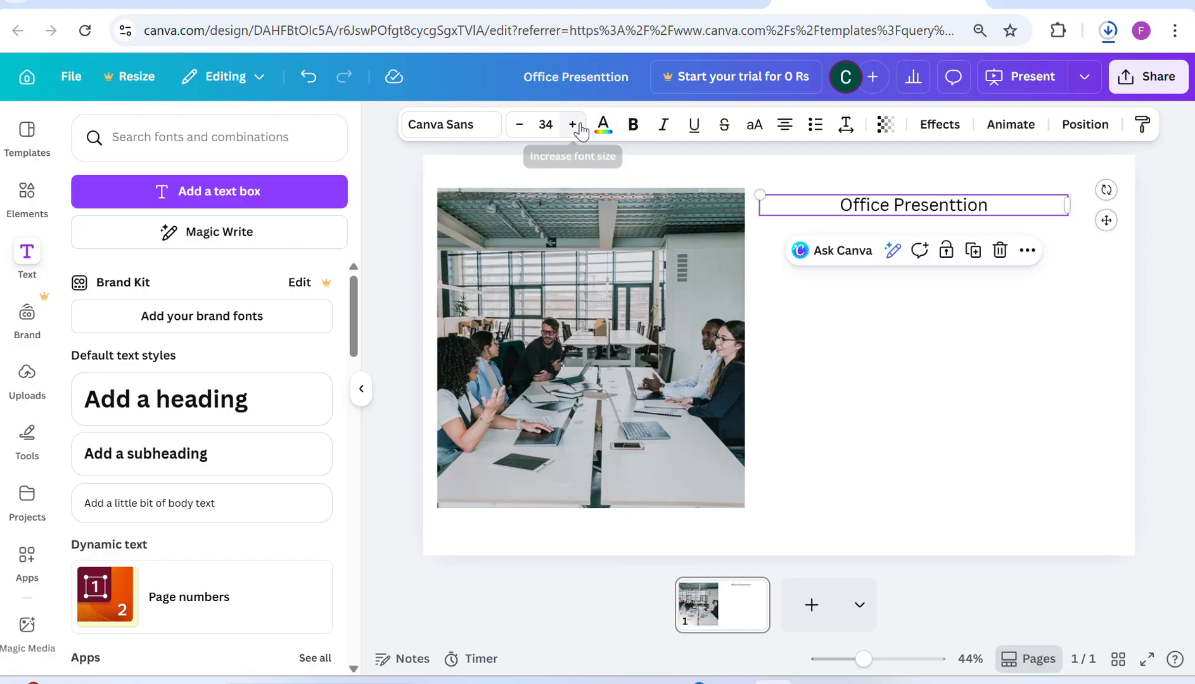
pyautogui.click(553, 124)
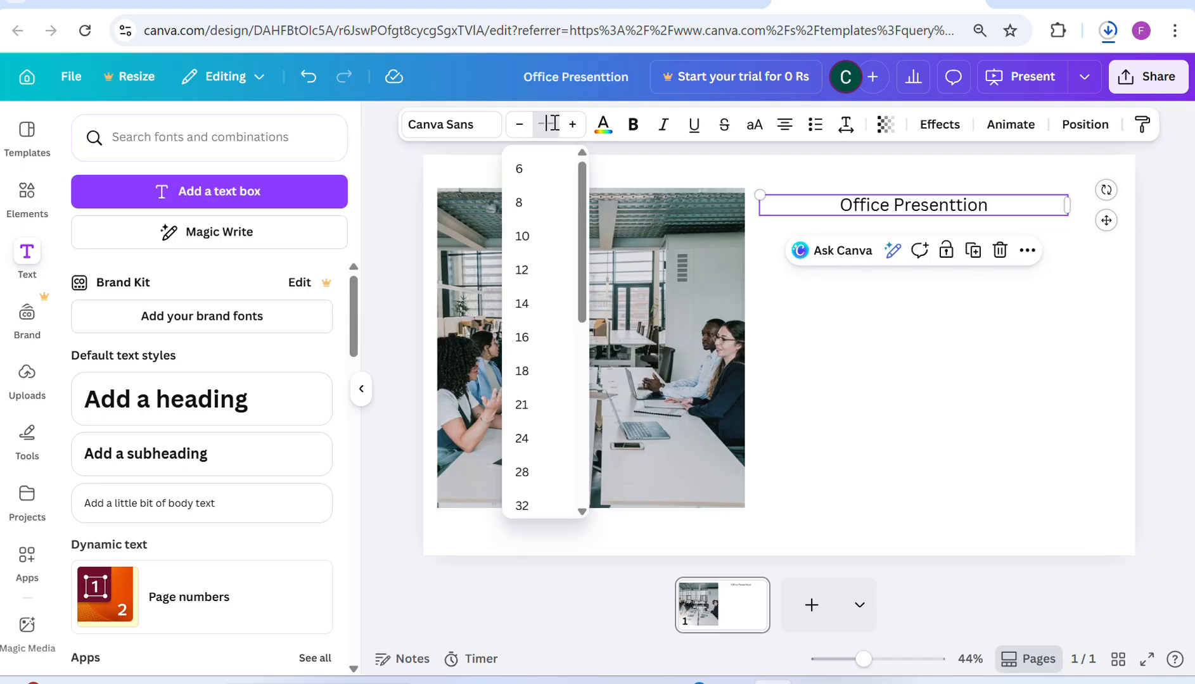
pyautogui.write('52')
pyautogui.press('Return')
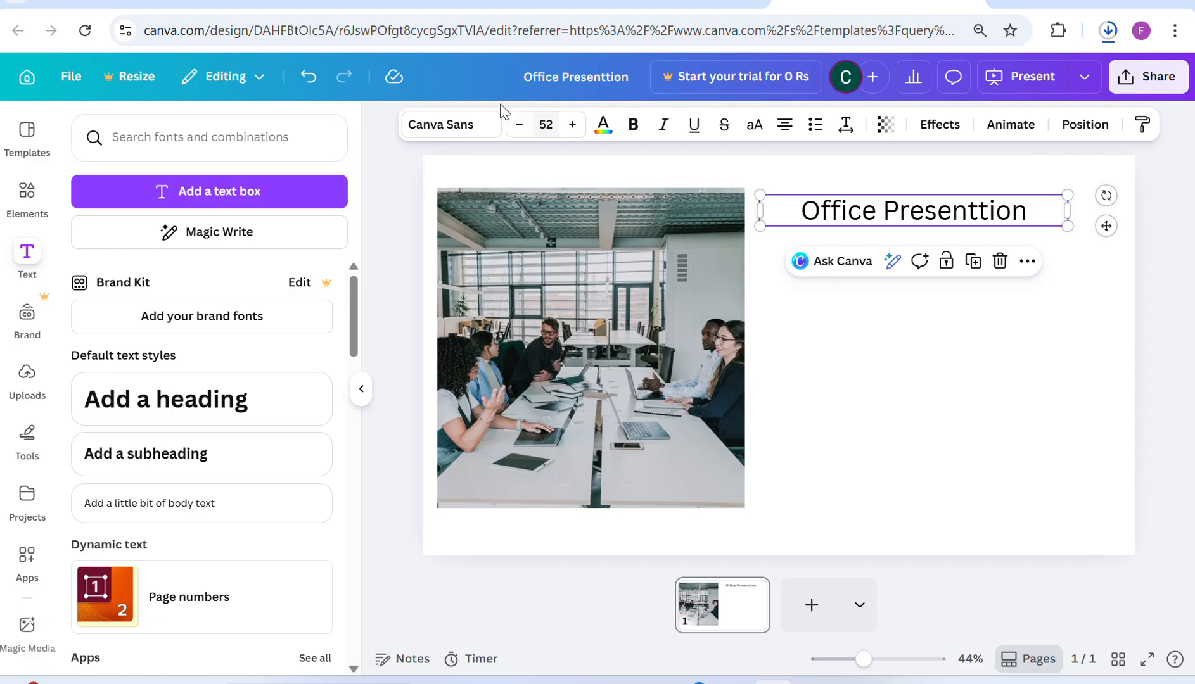
# Make the title text bold and change its font to Inter.
pyautogui.click(632, 124)
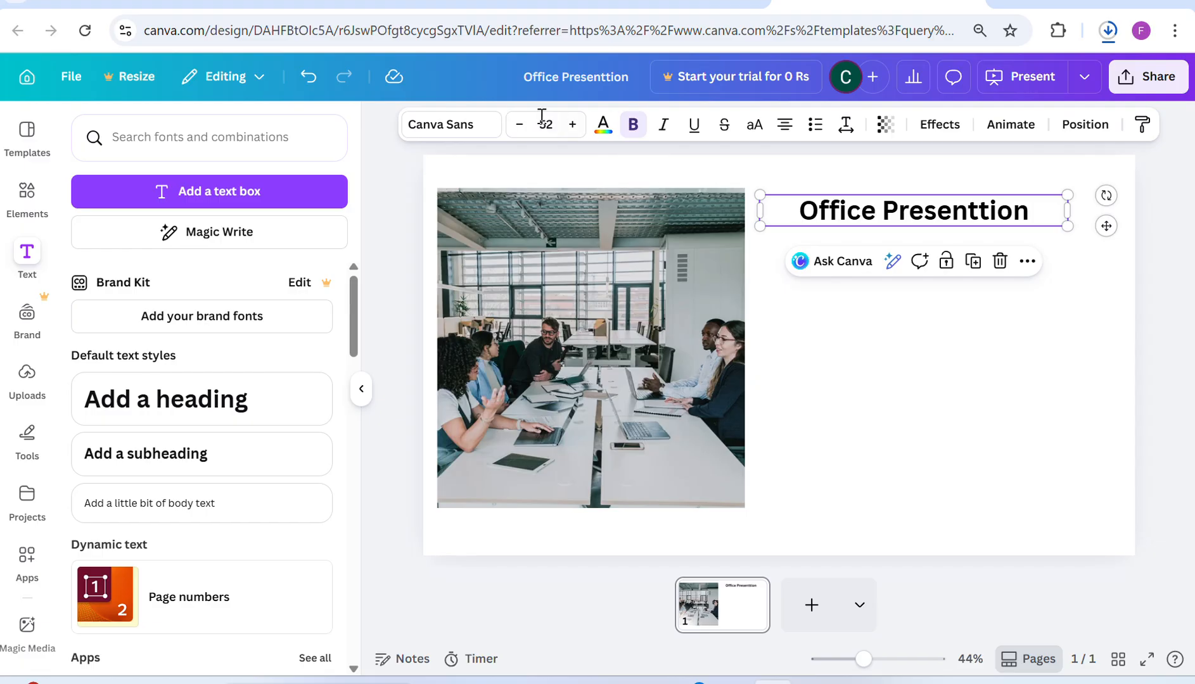
pyautogui.click(494, 126)
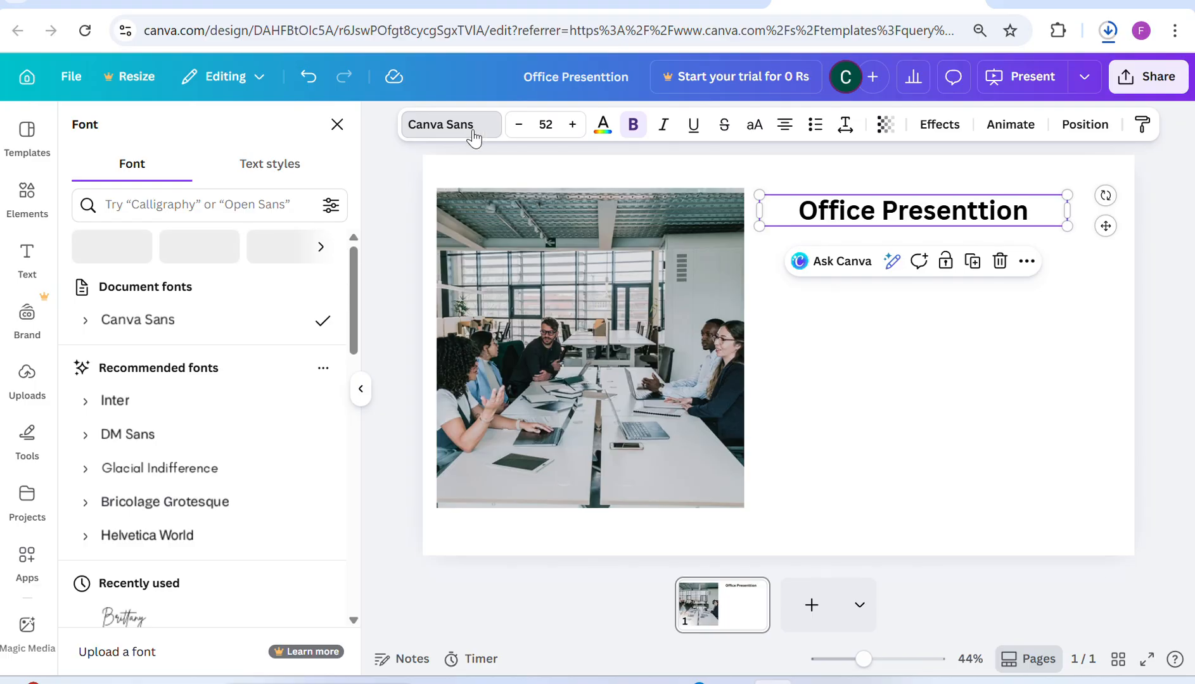
pyautogui.click(286, 404)
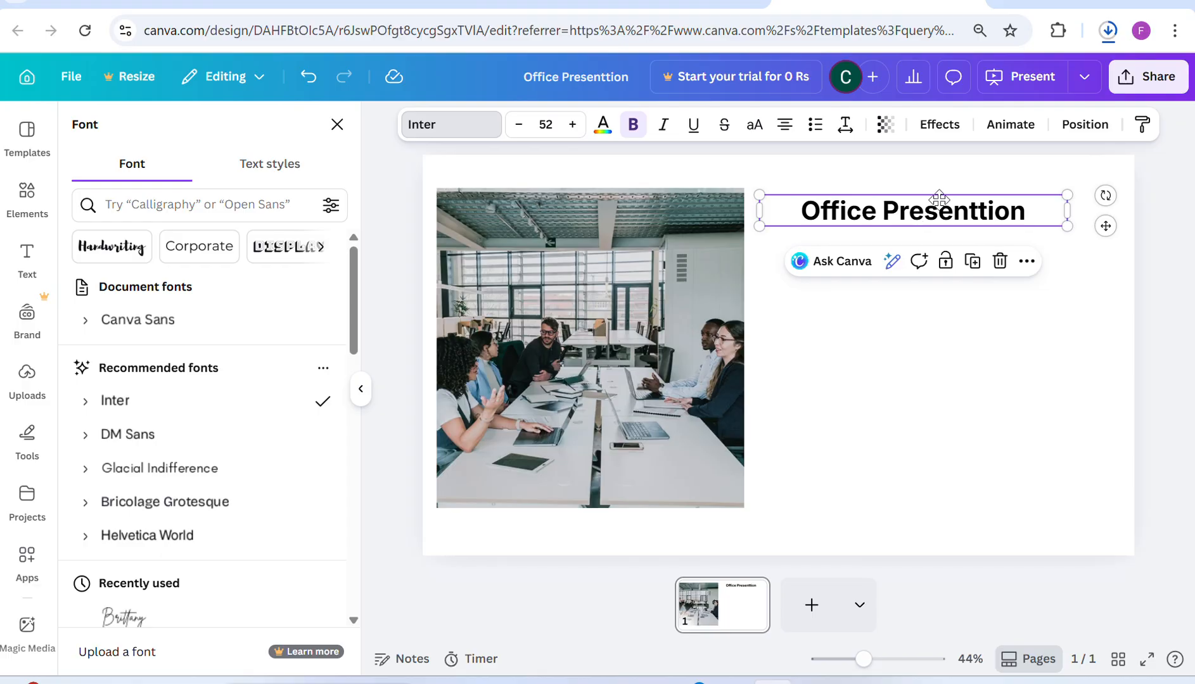
# Shift the title slightly up and to the right, and increase its font size to 64.
pyautogui.moveTo(917, 215)
pyautogui.mouseDown()
pyautogui.moveTo(947, 192)
pyautogui.moveTo(930, 197)
pyautogui.mouseUp()
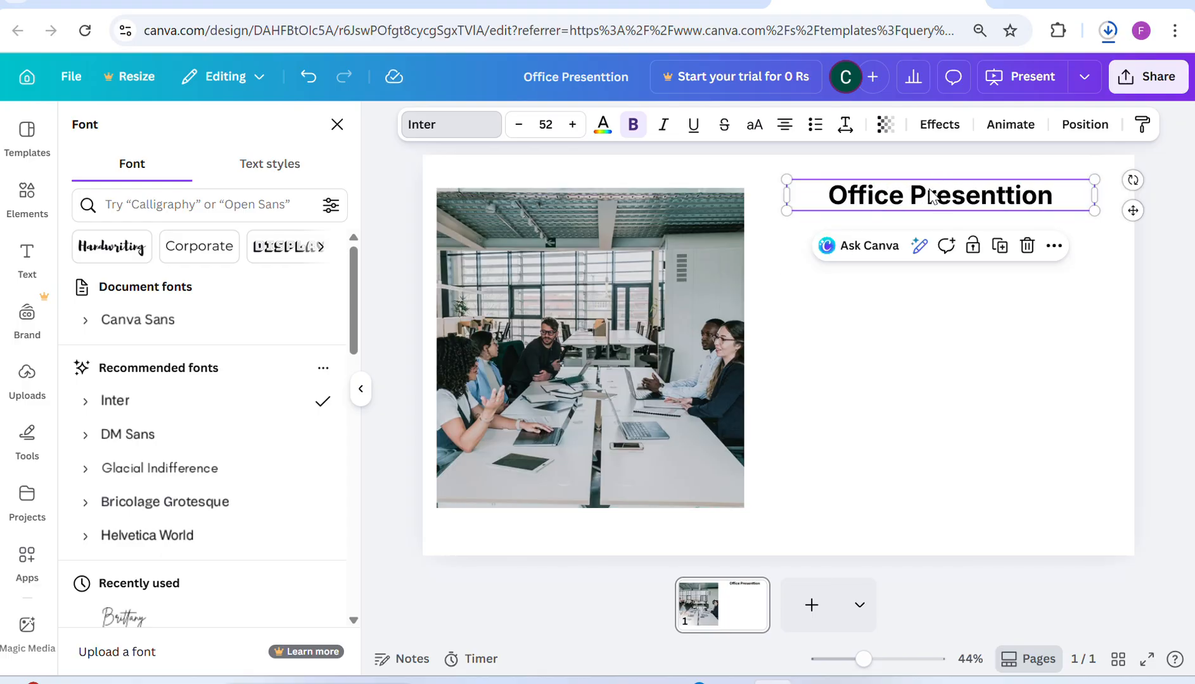
pyautogui.click(566, 129)
pyautogui.click(566, 129)
pyautogui.click(566, 129)
pyautogui.click(567, 129)
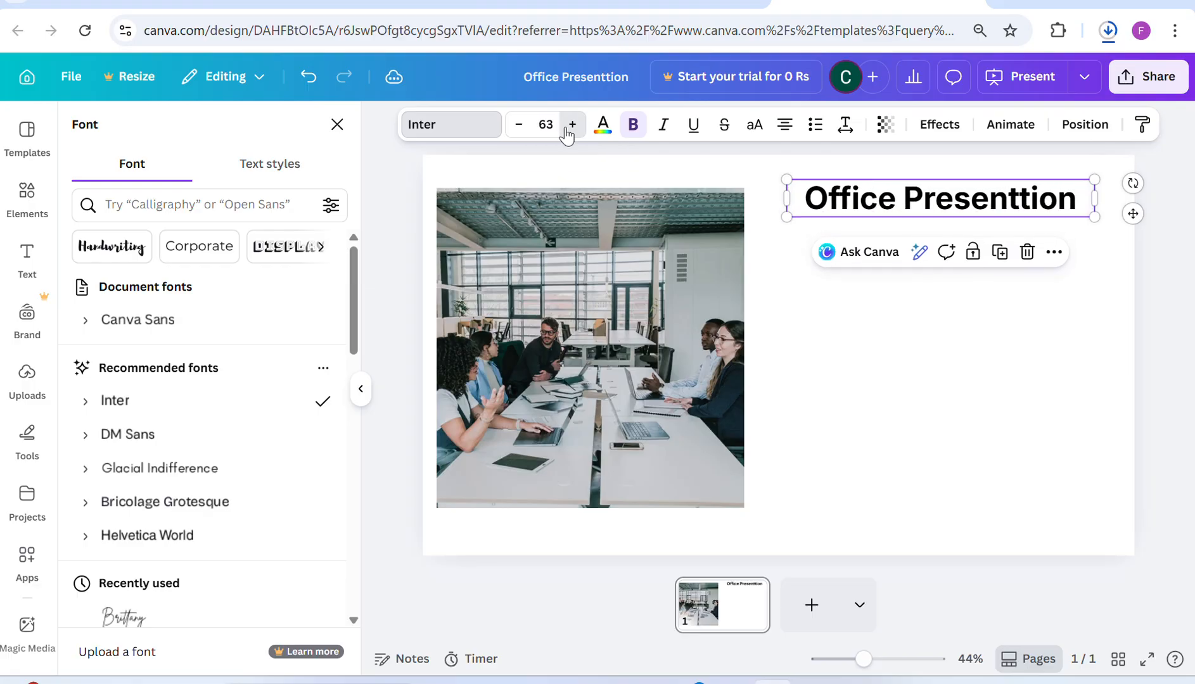
pyautogui.click(566, 129)
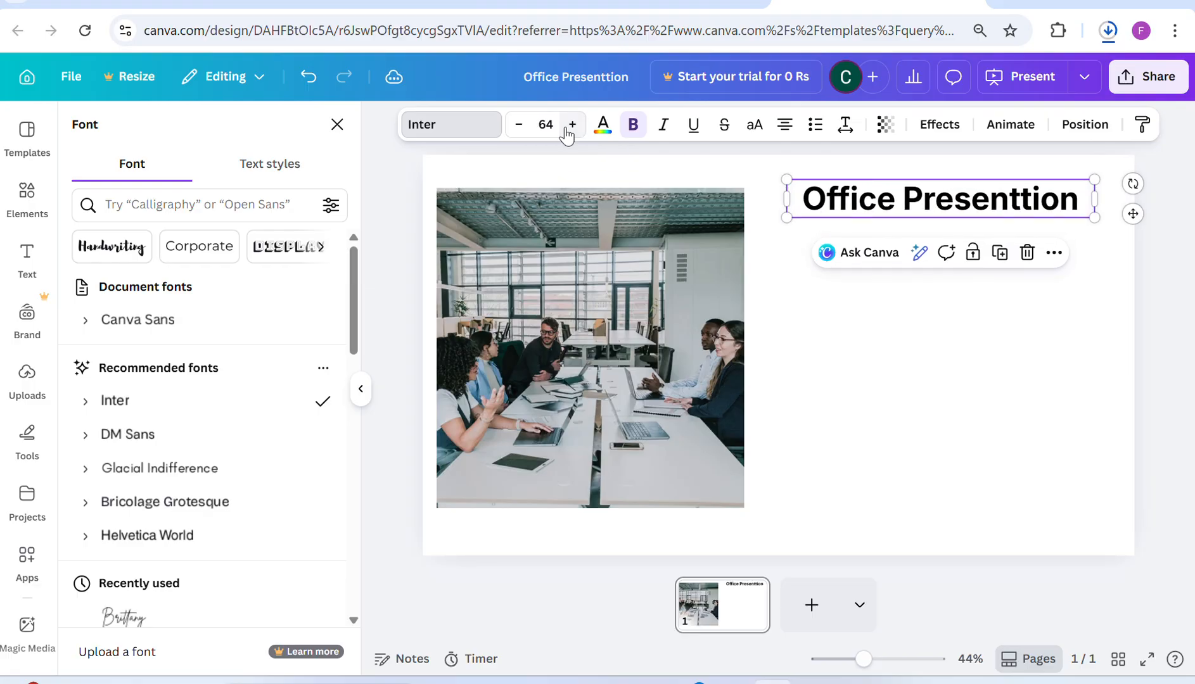
# Try gray and black shades on the title text and settle on the darkest gray of the default solid colors.
pyautogui.click(606, 126)
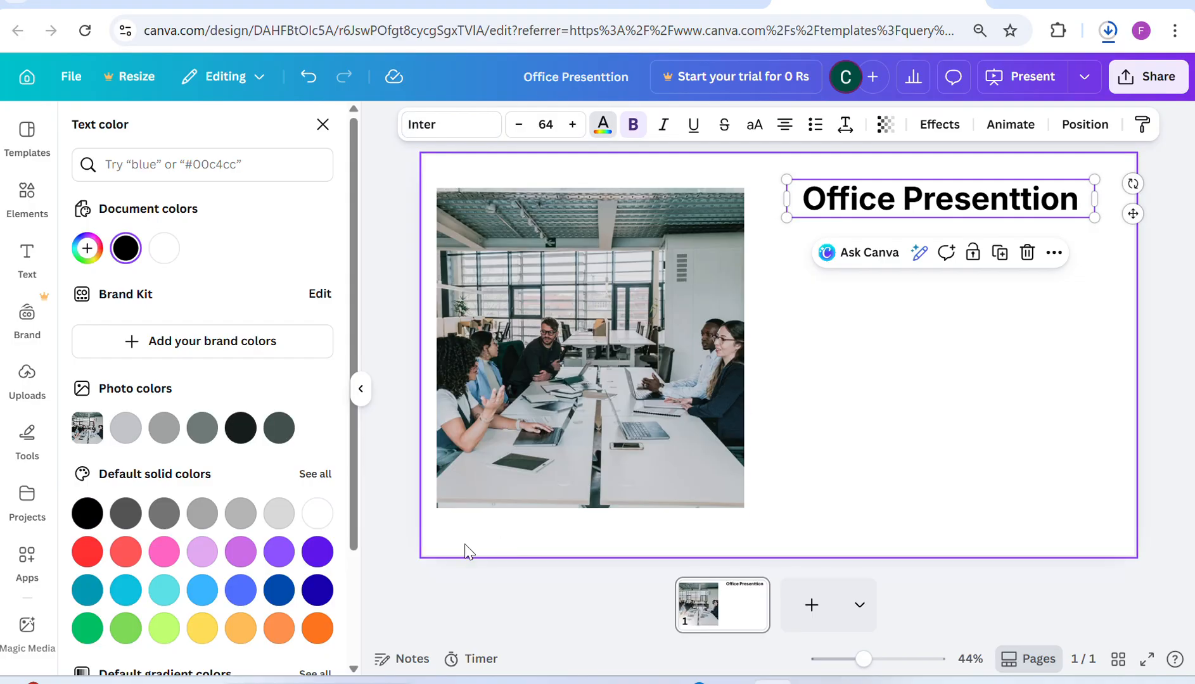
pyautogui.click(129, 523)
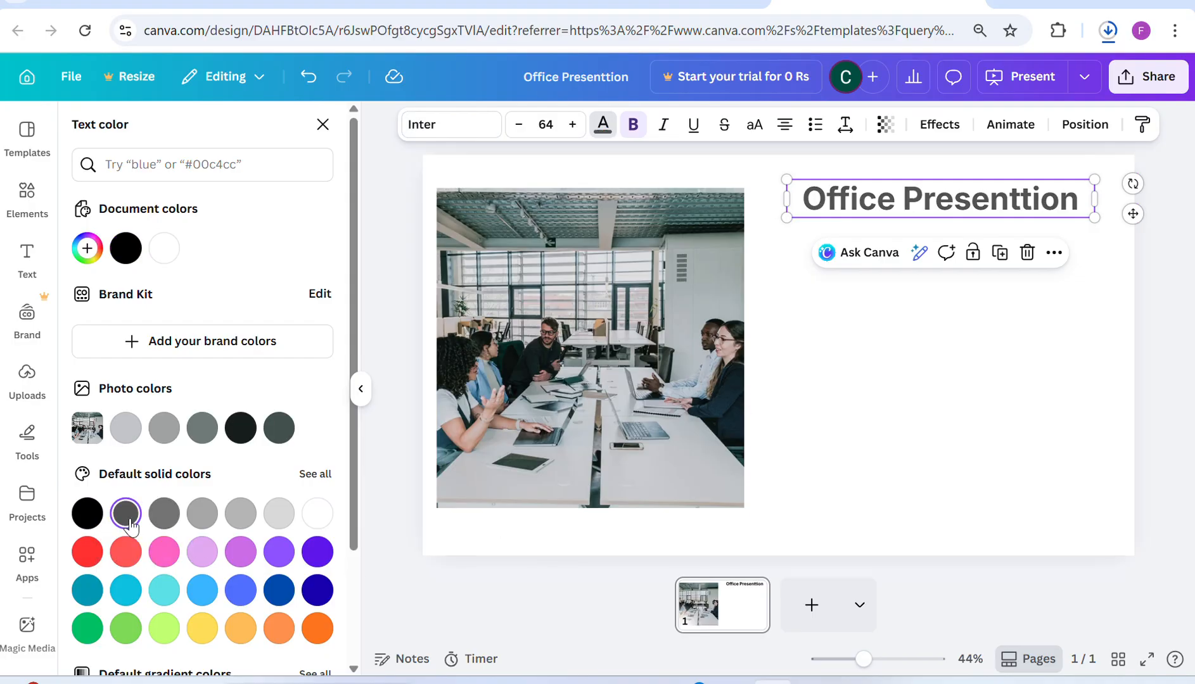
pyautogui.click(163, 520)
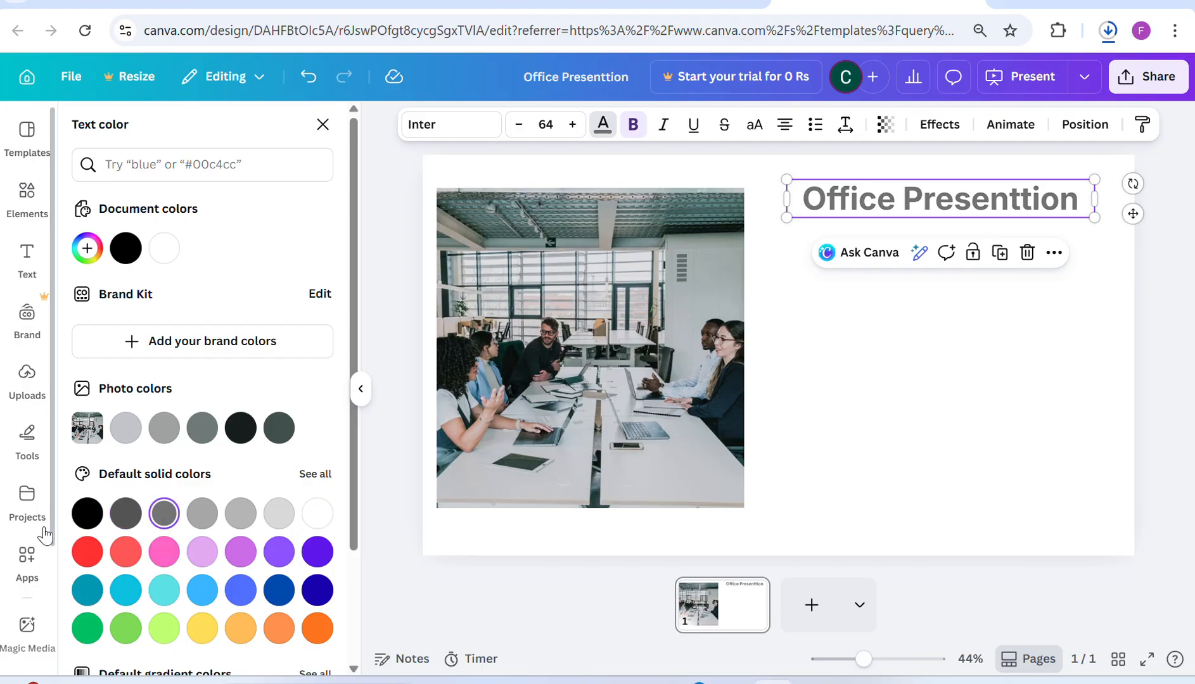
pyautogui.click(92, 512)
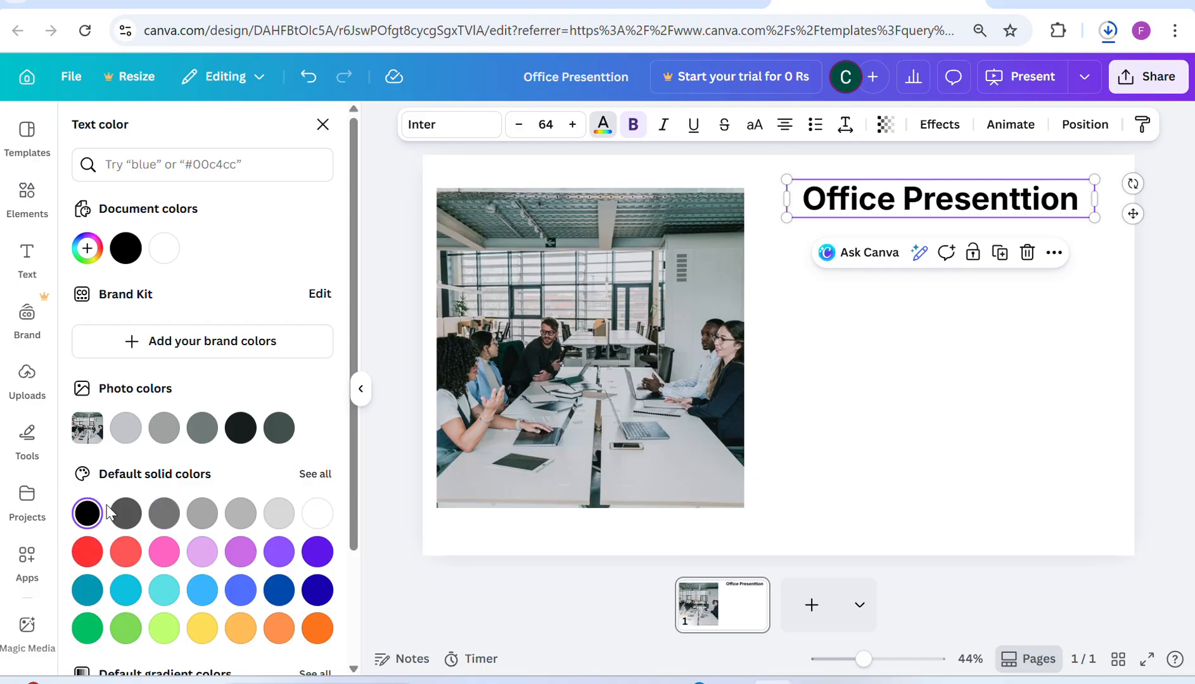
pyautogui.click(123, 516)
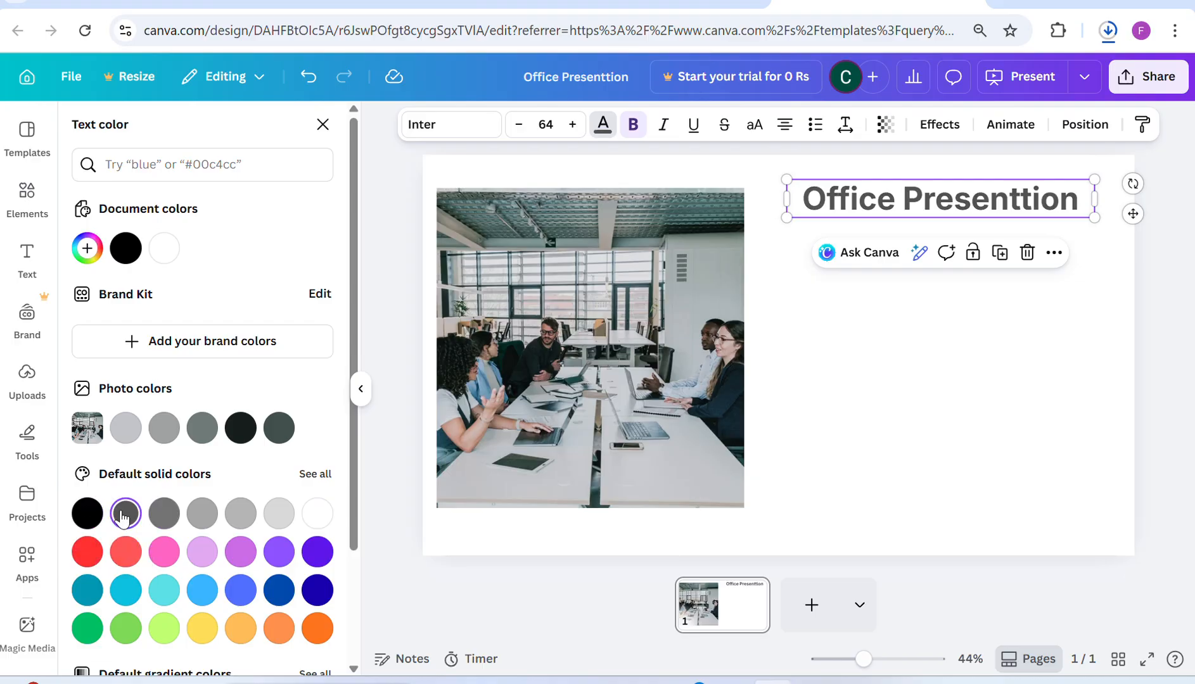
pyautogui.click(831, 424)
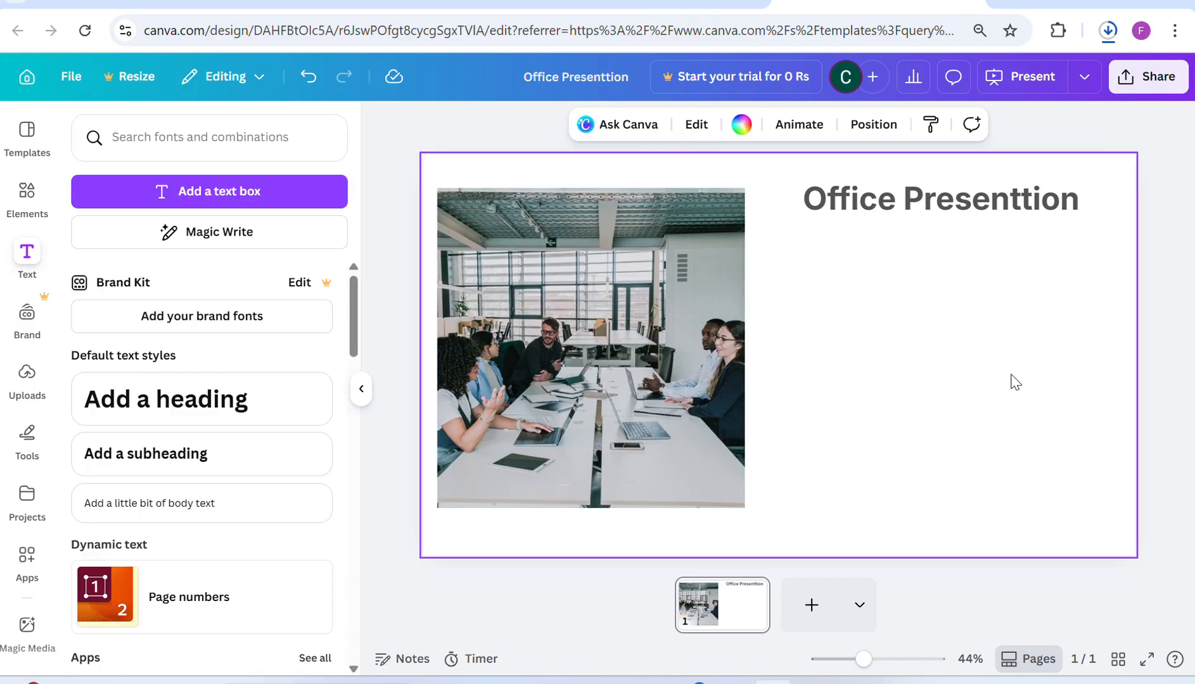
# Add a new text box to the slide reading "Sales, branding, profit loss".
pyautogui.click(191, 199)
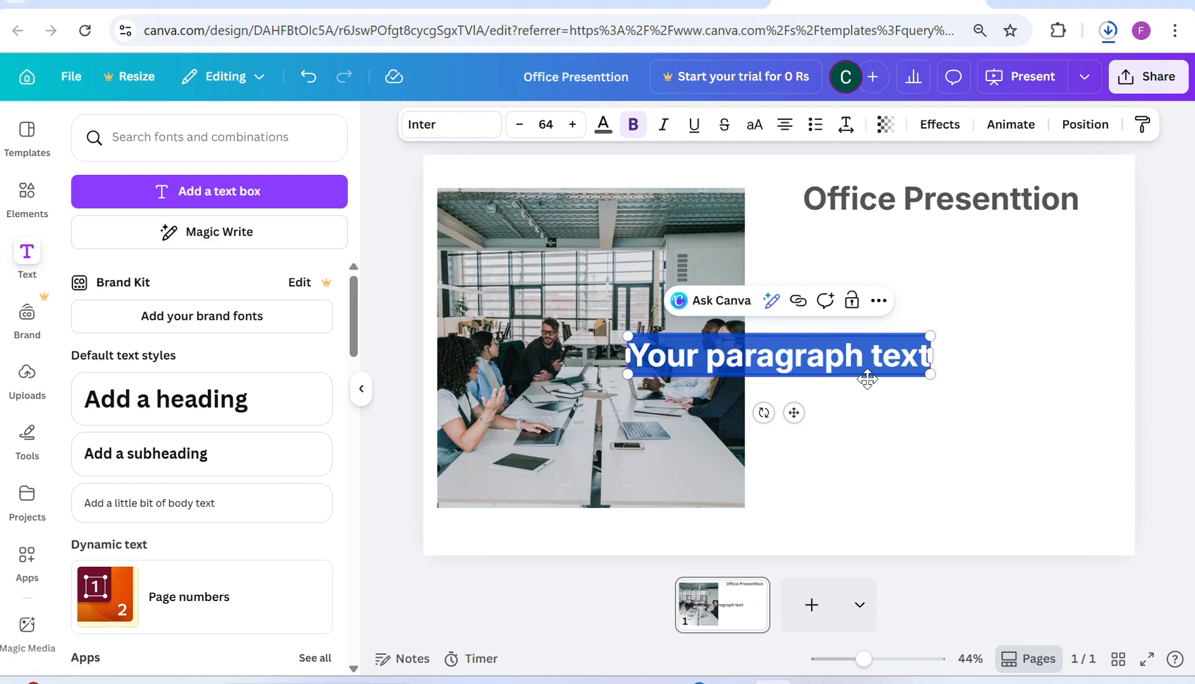
pyautogui.write('Sales')
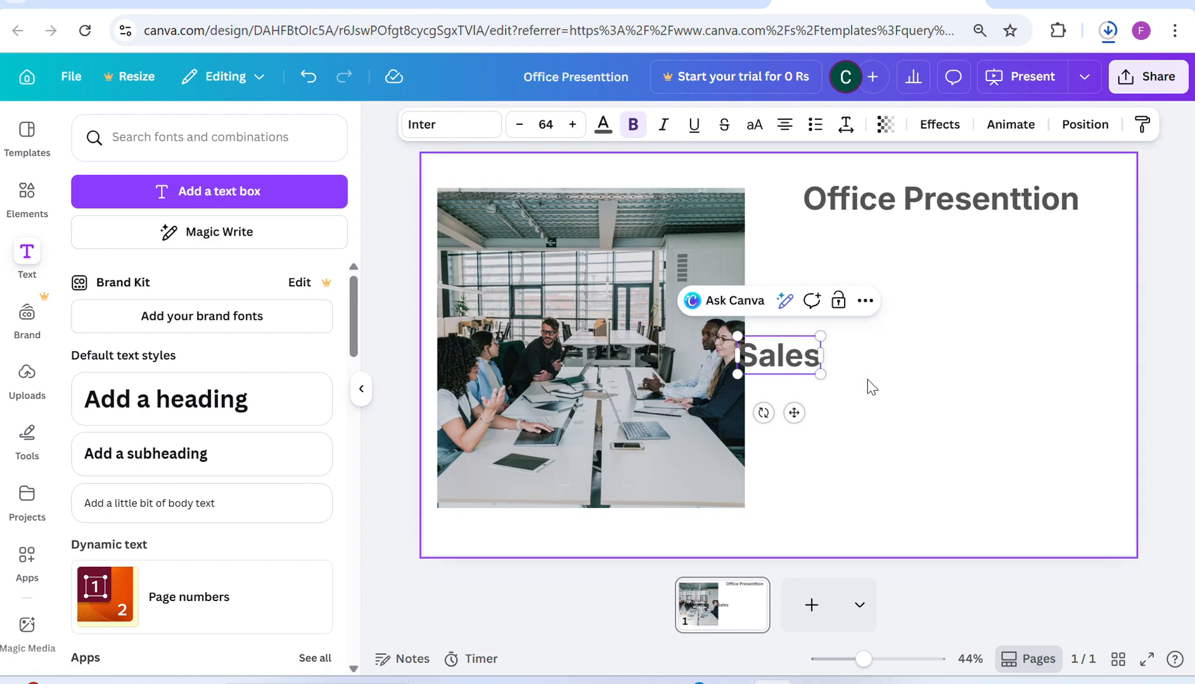
pyautogui.write(',')
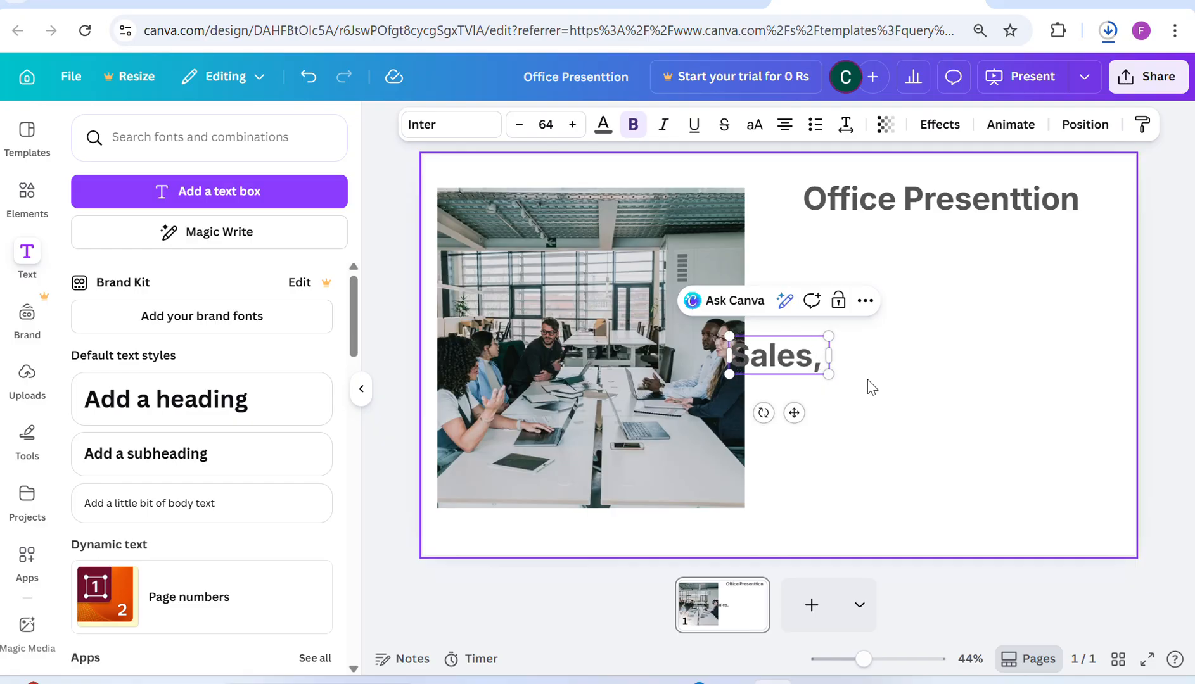
pyautogui.write(' brandin')
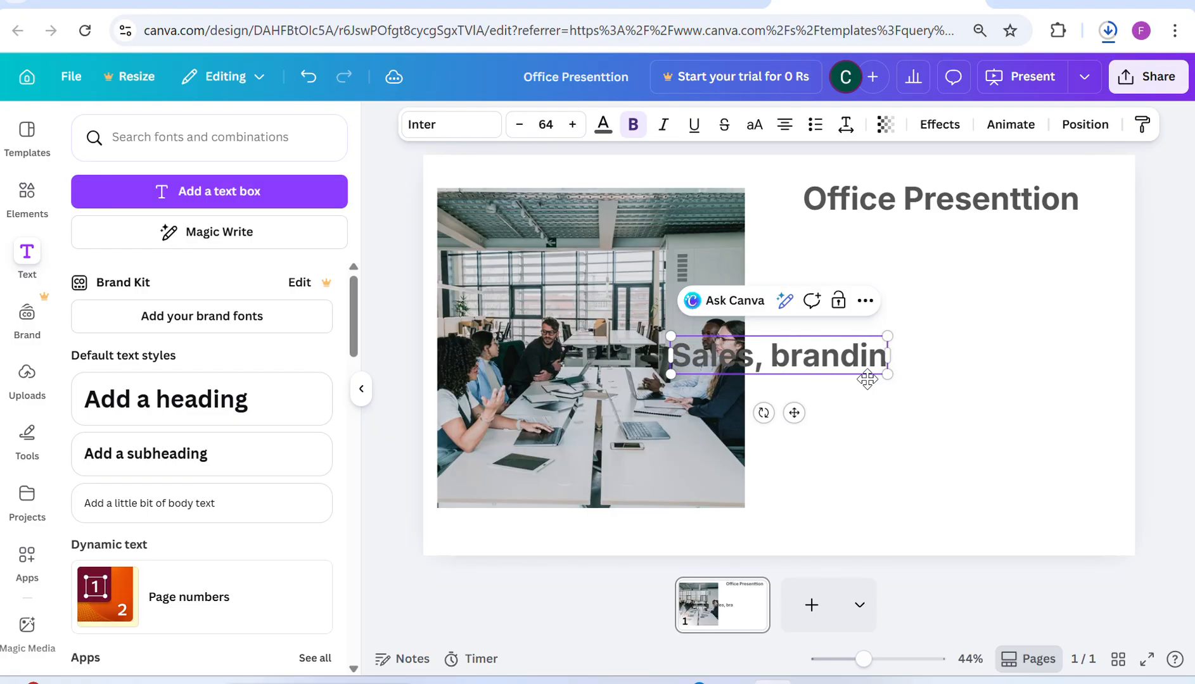
pyautogui.write('g, profiy')
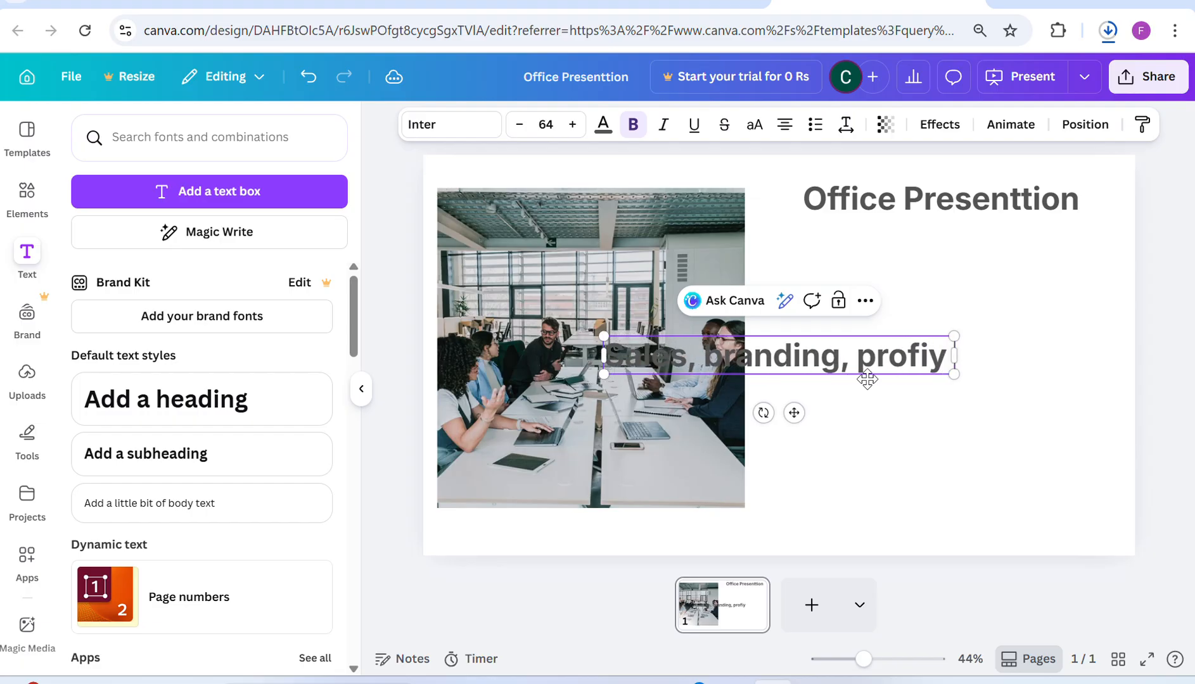
pyautogui.press('BackSpace')
pyautogui.write('t loss')
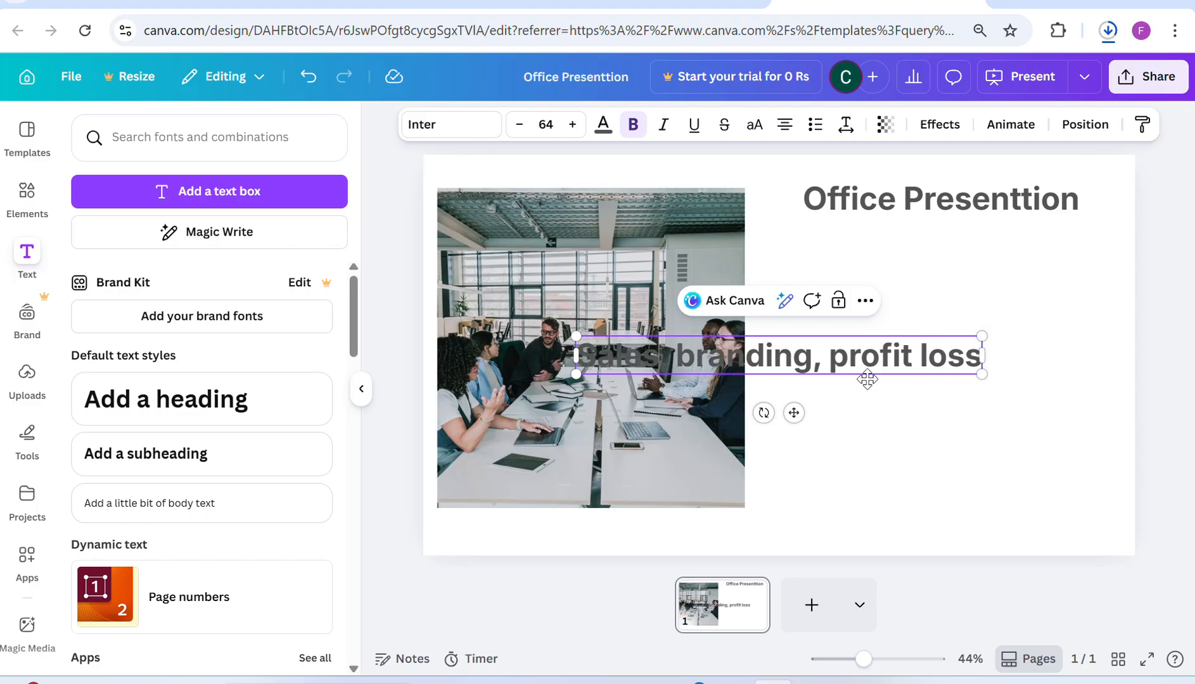
# Add two filler lines, "ajnkfe fjnkjfesf" and "ehfbje", to the new text and move it directly below the title.
pyautogui.press('Return')
pyautogui.write('ajnkf')
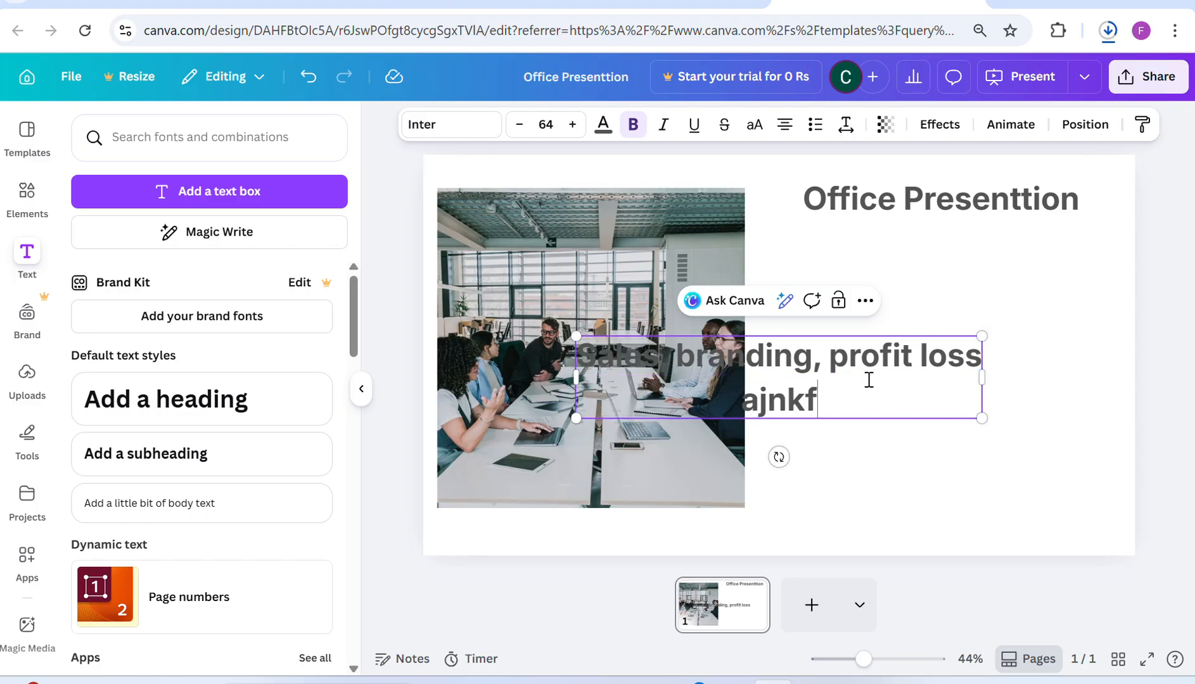
pyautogui.write('e fjnkjfesf')
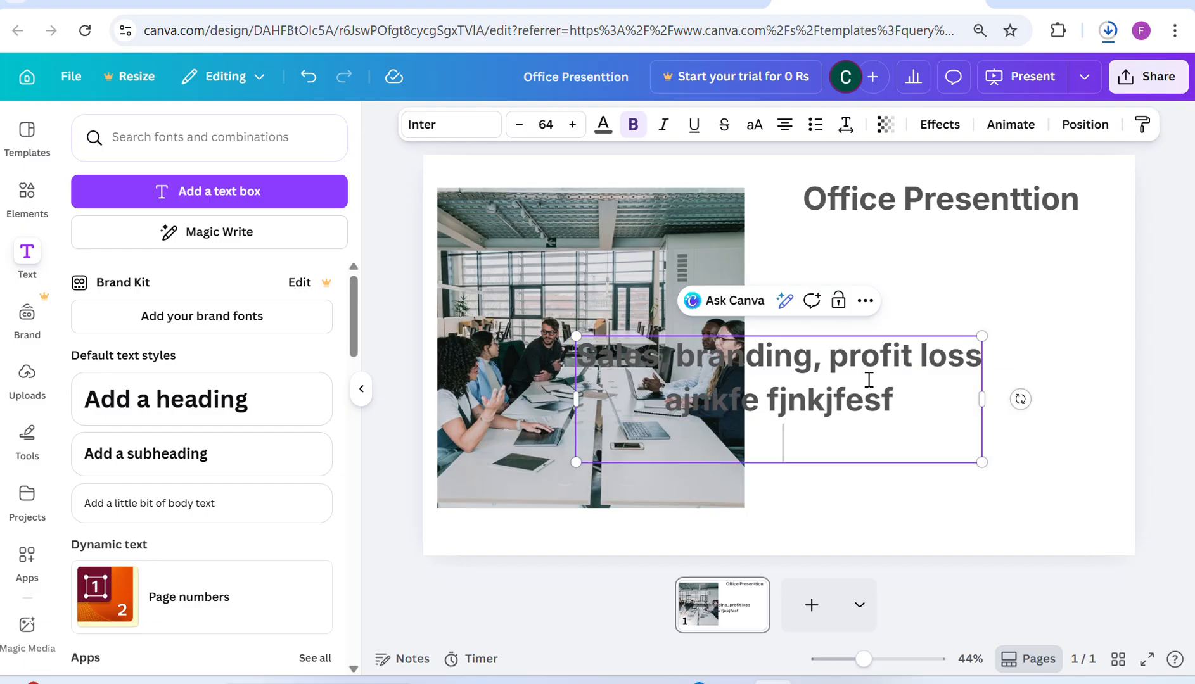
pyautogui.press('Return')
pyautogui.write('ehfbje')
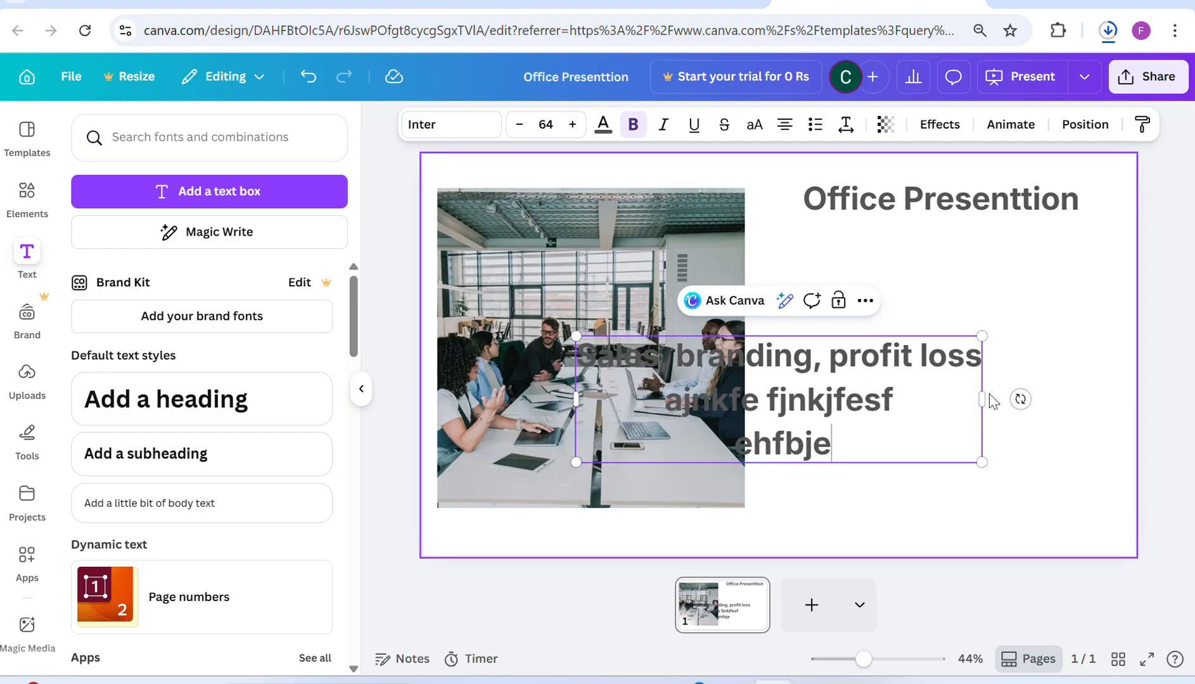
pyautogui.click(1078, 312)
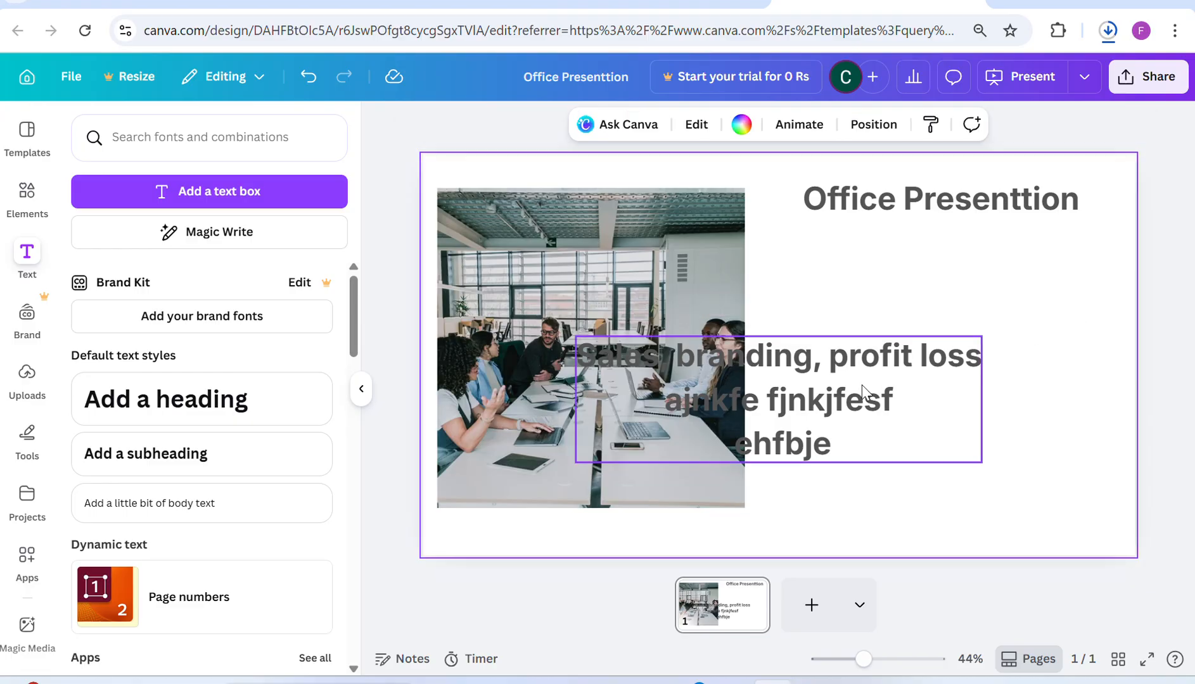
pyautogui.moveTo(862, 384); pyautogui.dragTo(991, 280)
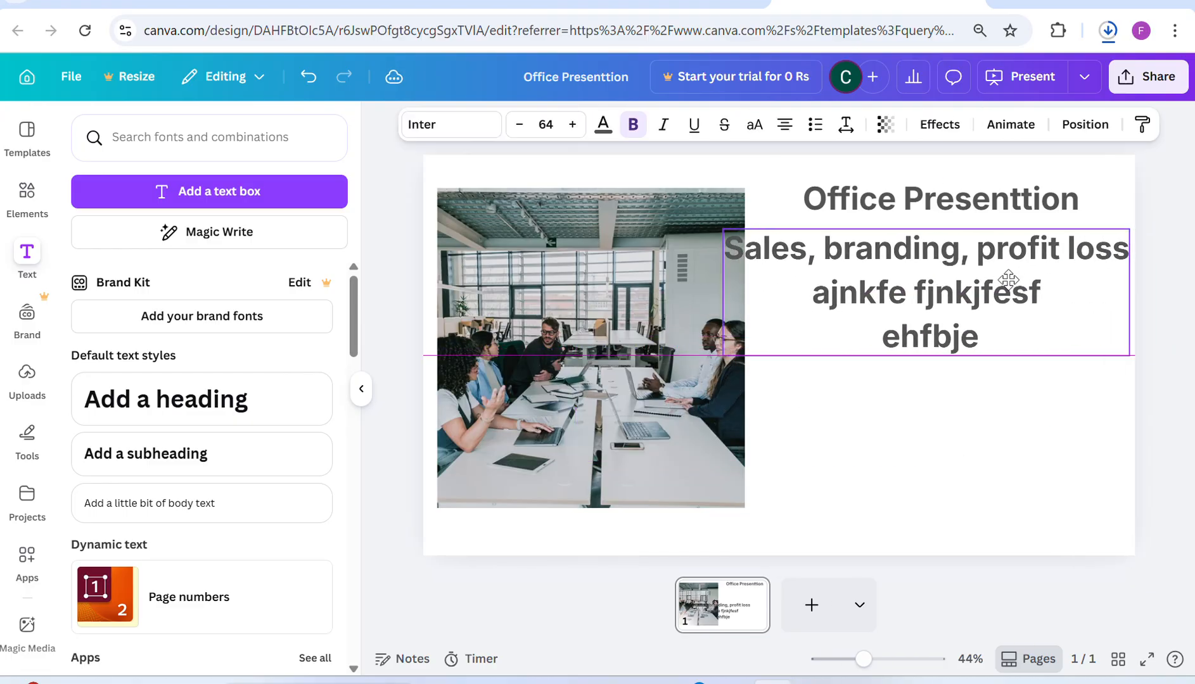
# Set the font size of the text below the title to 31 and remove its bold formatting.
pyautogui.click(546, 122)
pyautogui.write('3')
pyautogui.press('Return')
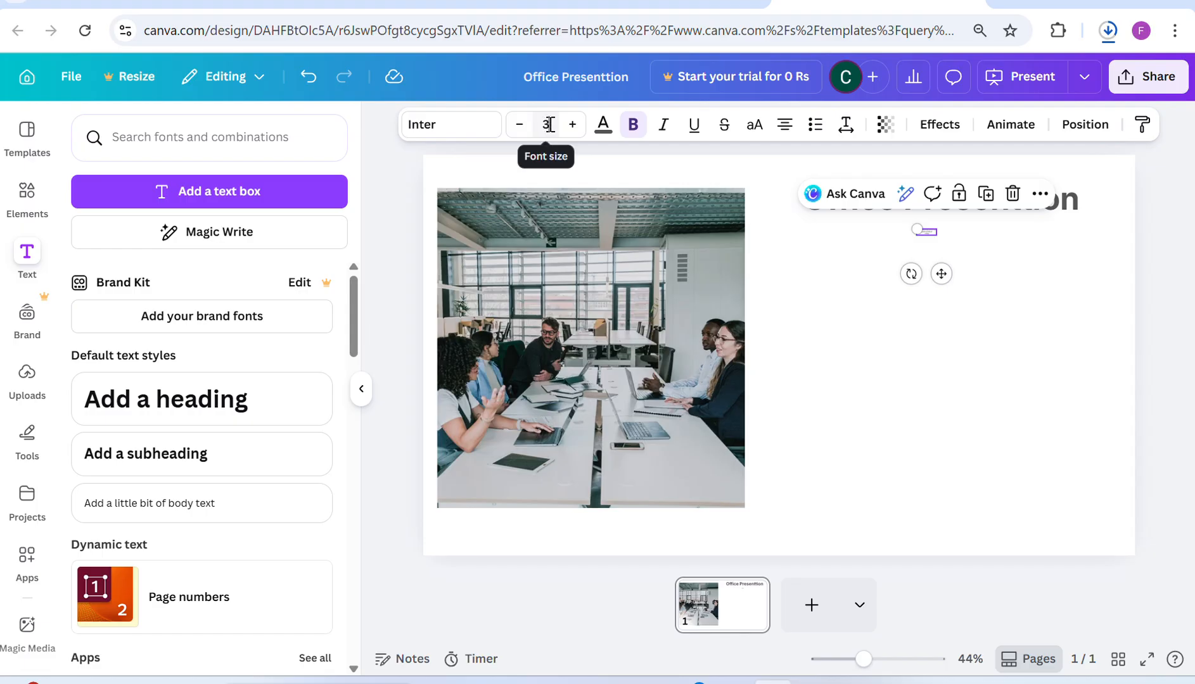
pyautogui.click(549, 124)
pyautogui.write('1')
pyautogui.press('Return')
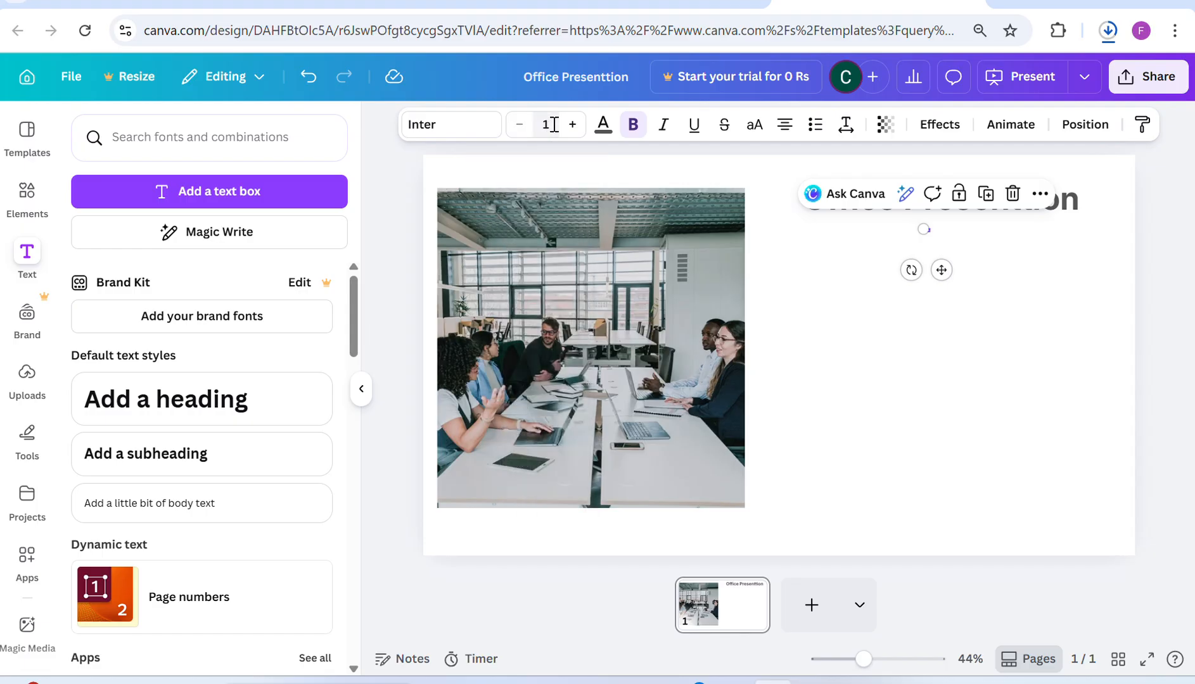
pyautogui.click(548, 124)
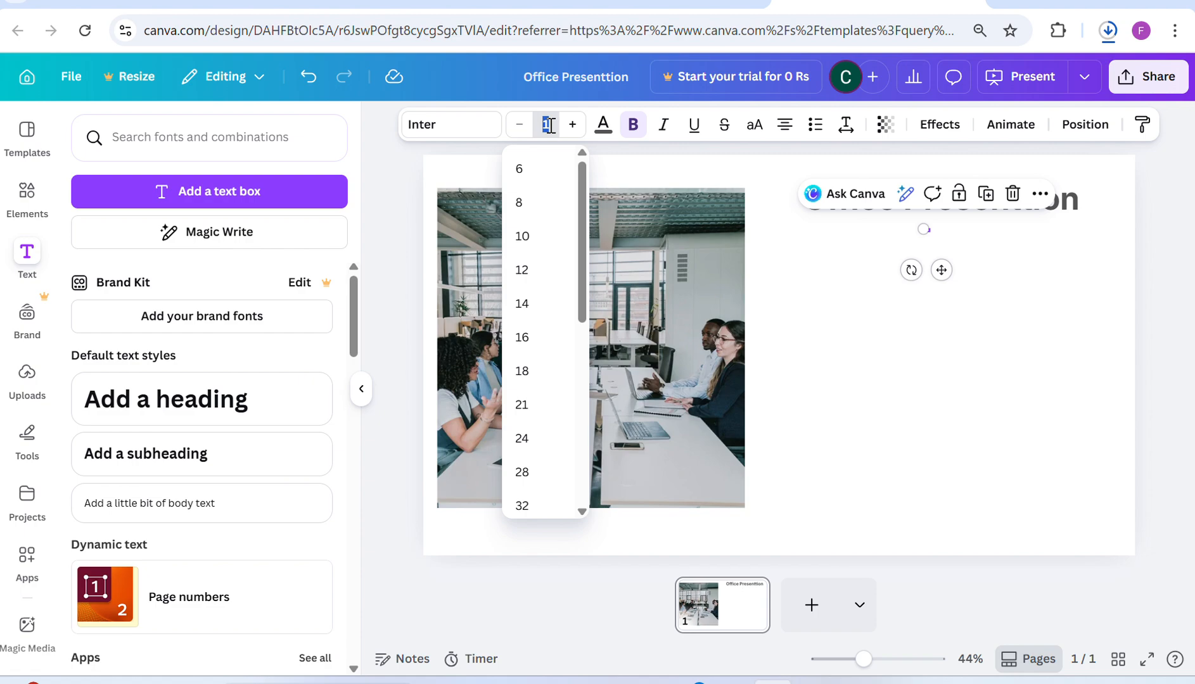
pyautogui.write('31')
pyautogui.press('Return')
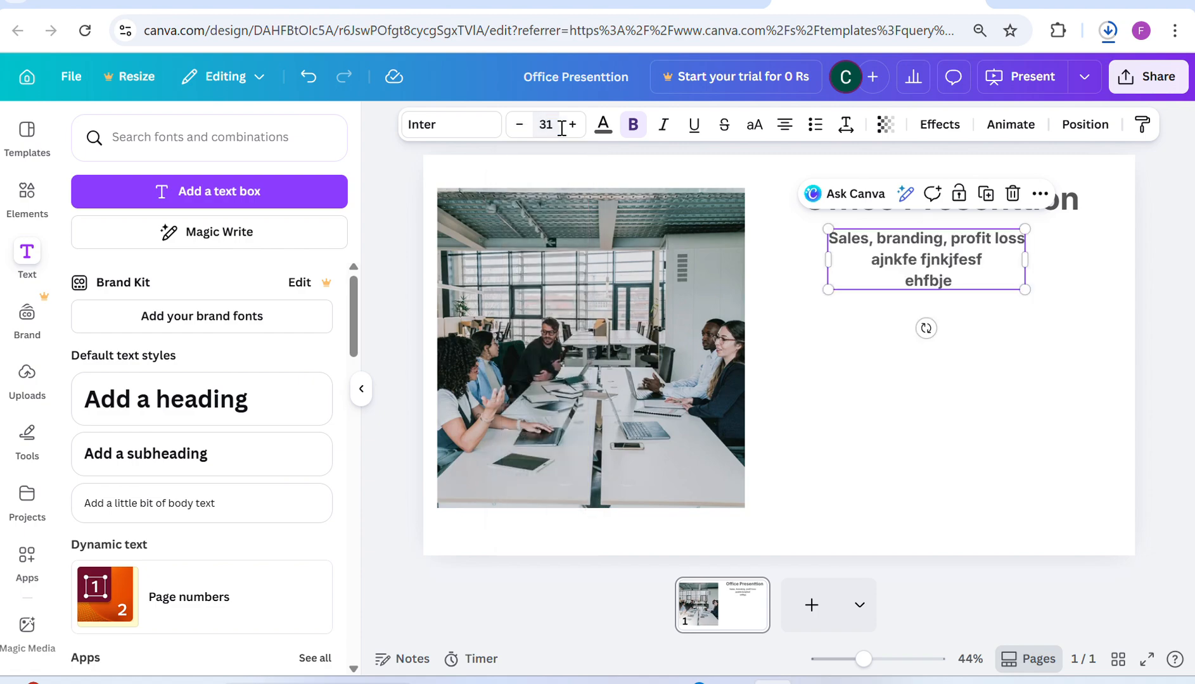
pyautogui.click(635, 126)
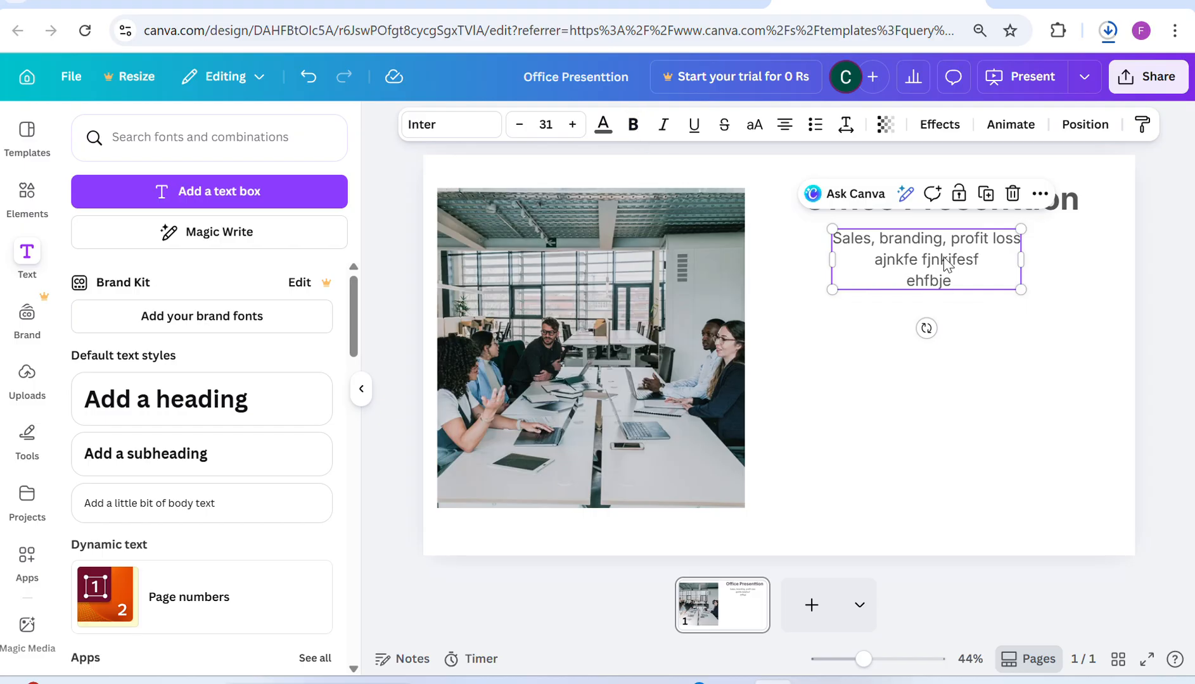
# Widen the body text box slightly and delete its last line, "ehfbje".
pyautogui.moveTo(1024, 257); pyautogui.dragTo(1048, 262)
pyautogui.doubleClick(986, 278)
pyautogui.press('BackSpace')
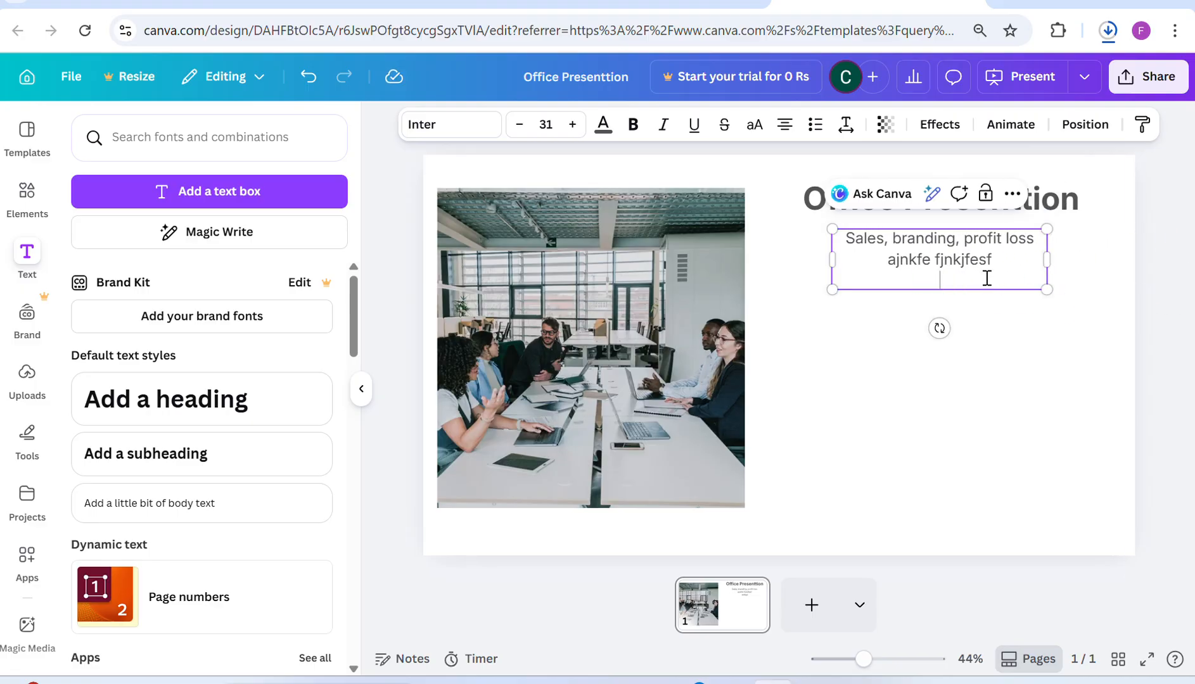
pyautogui.press('BackSpace')
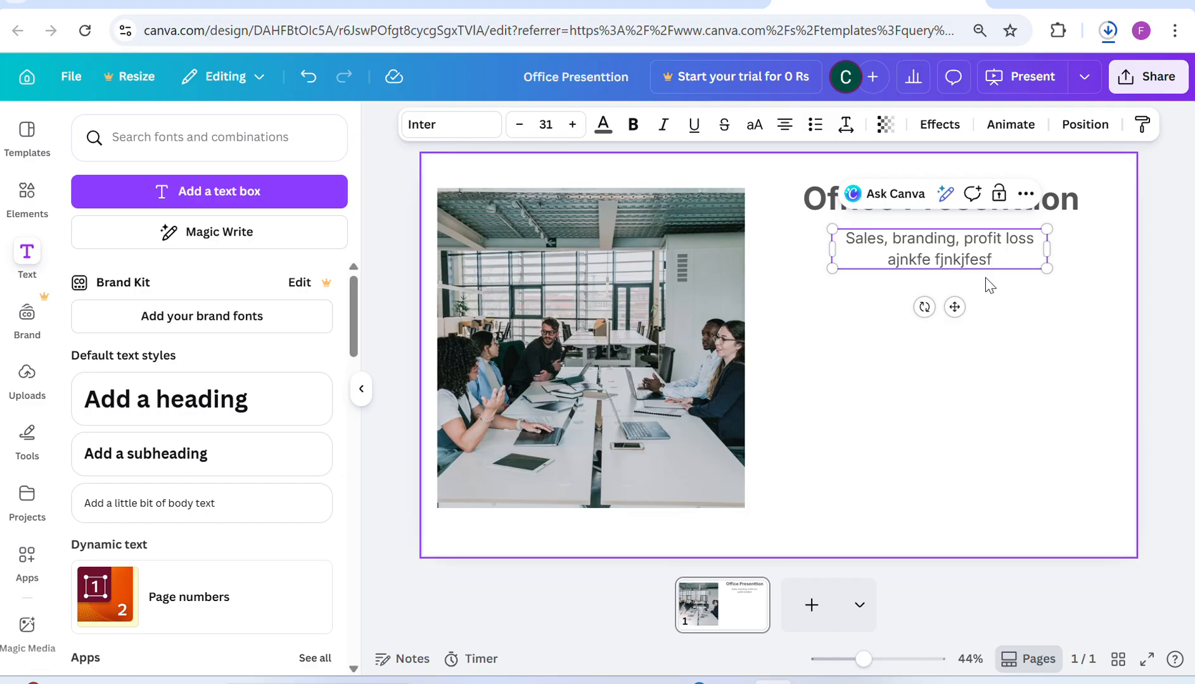
# Extend the second body line with "dsfjhns anjjd" and add a third line reading "ehjbdxn fjhf fehjbdees ahjsdjy".
pyautogui.write('dsfjhns anj')
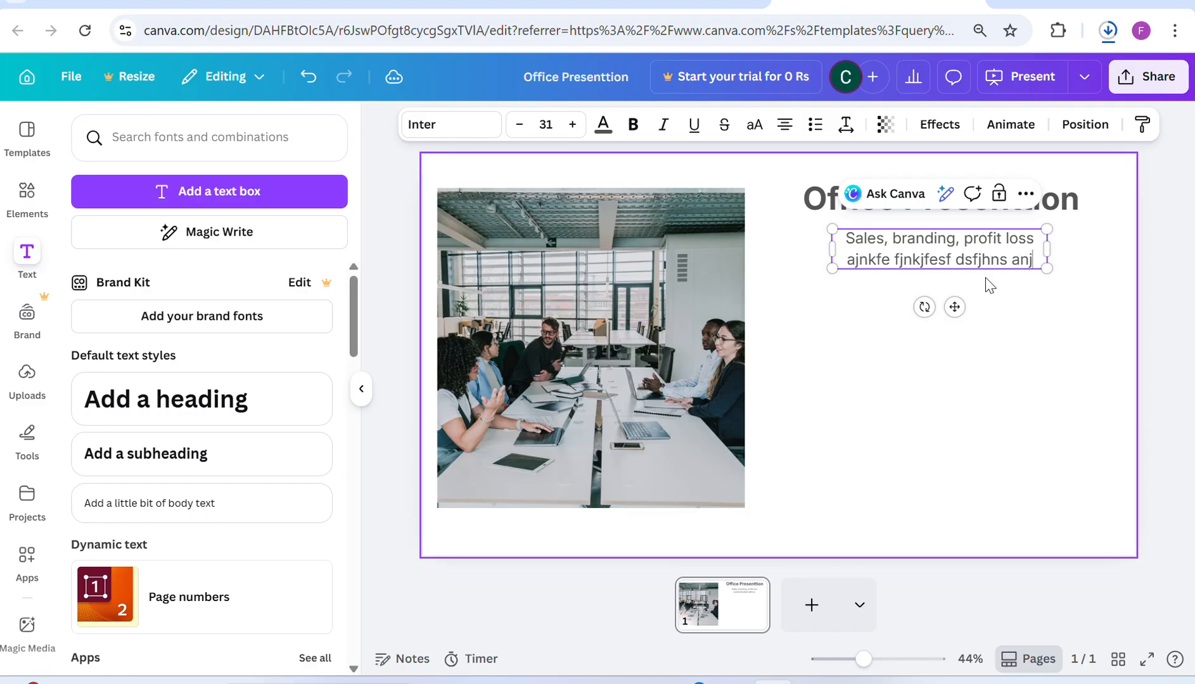
pyautogui.write('jd')
pyautogui.press('Return')
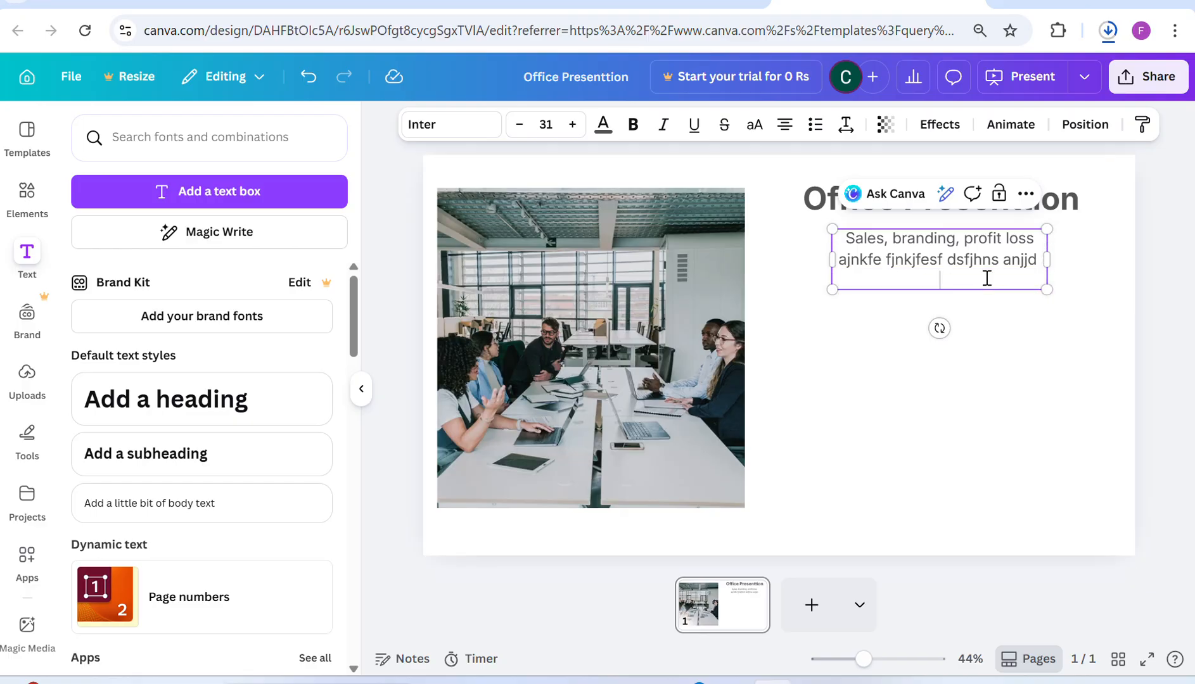
pyautogui.write('ehjbdxn fjhf fehjbdees ahjsdjye')
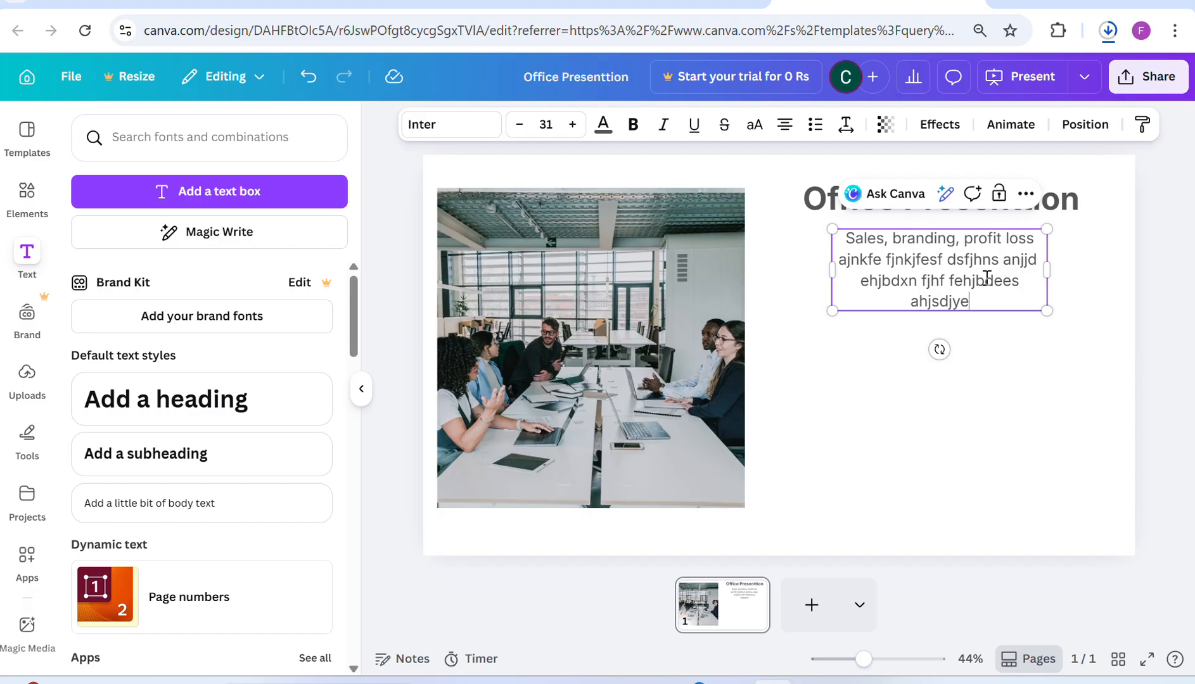
pyautogui.press('BackSpace')
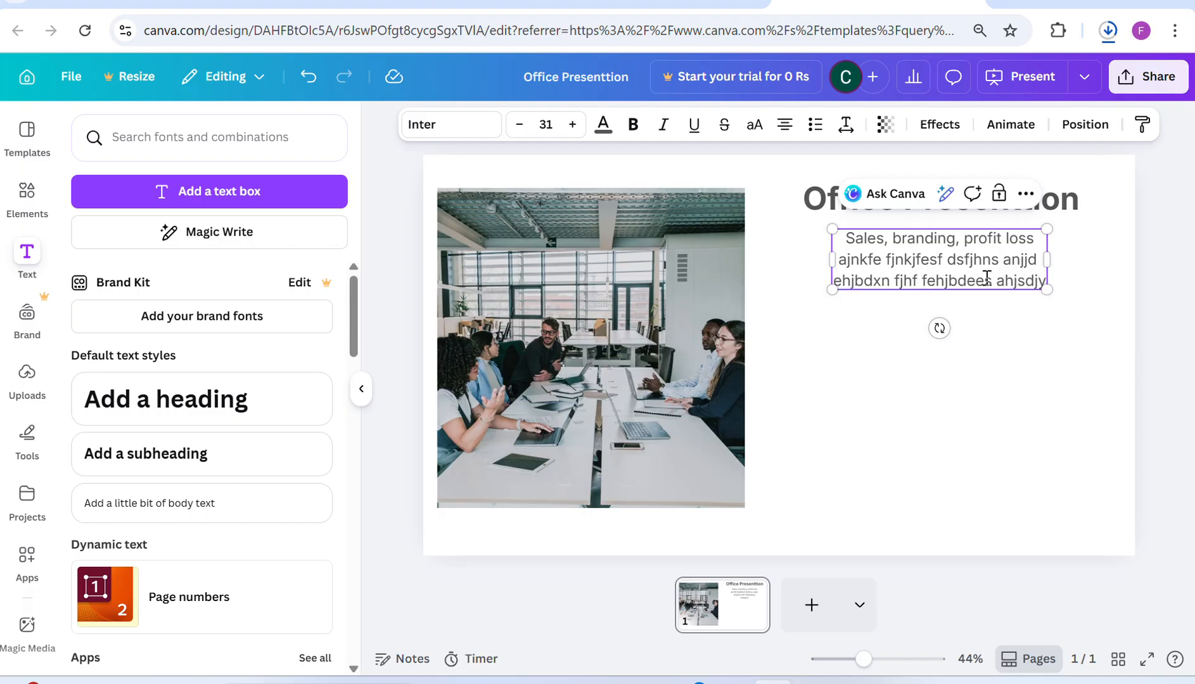
pyautogui.click(1131, 351)
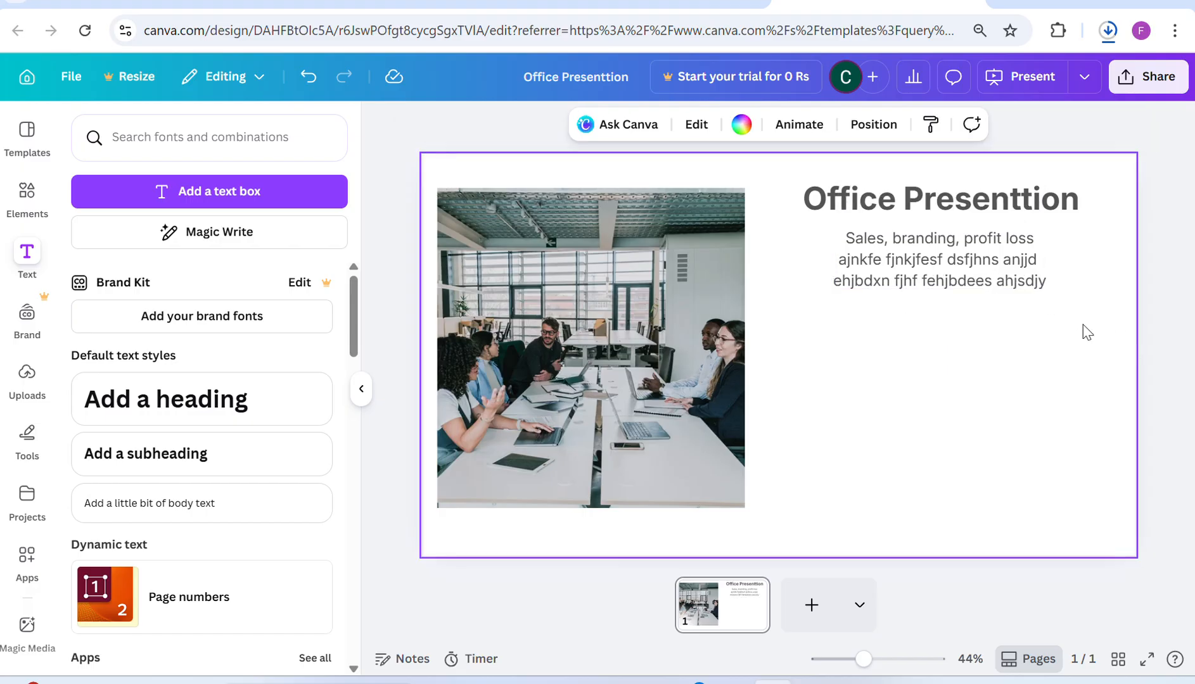
# Duplicate the three-line body paragraph and place the copy directly beneath the original.
pyautogui.click(961, 269)
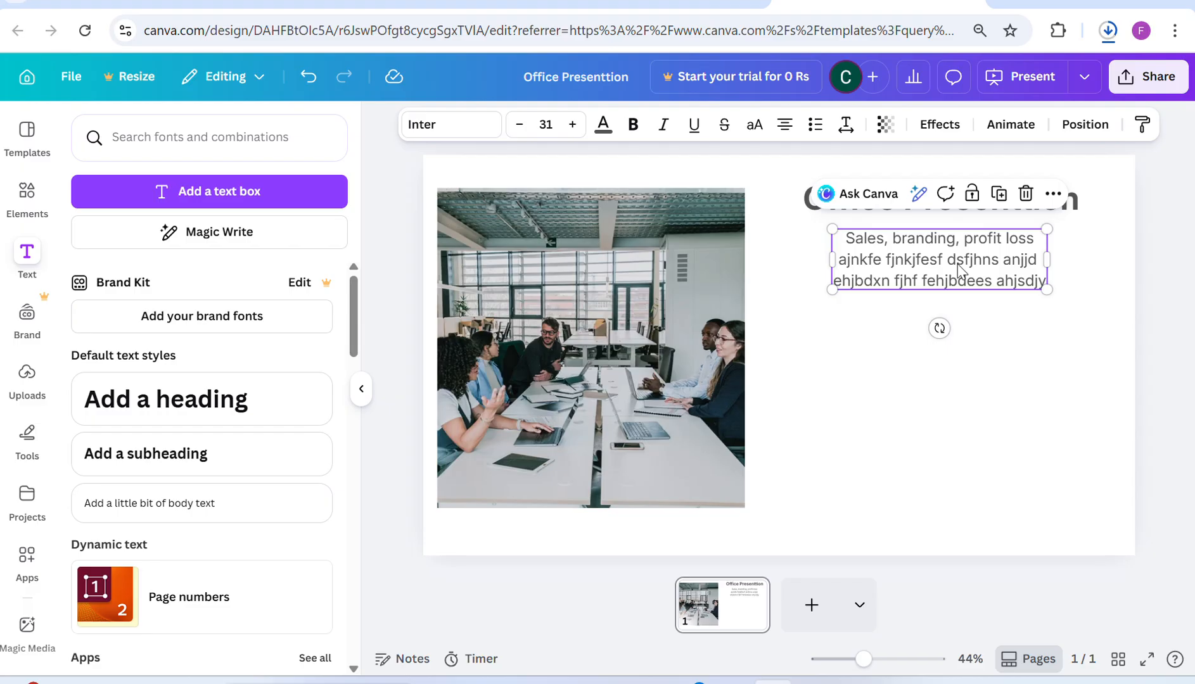
pyautogui.click(657, 317)
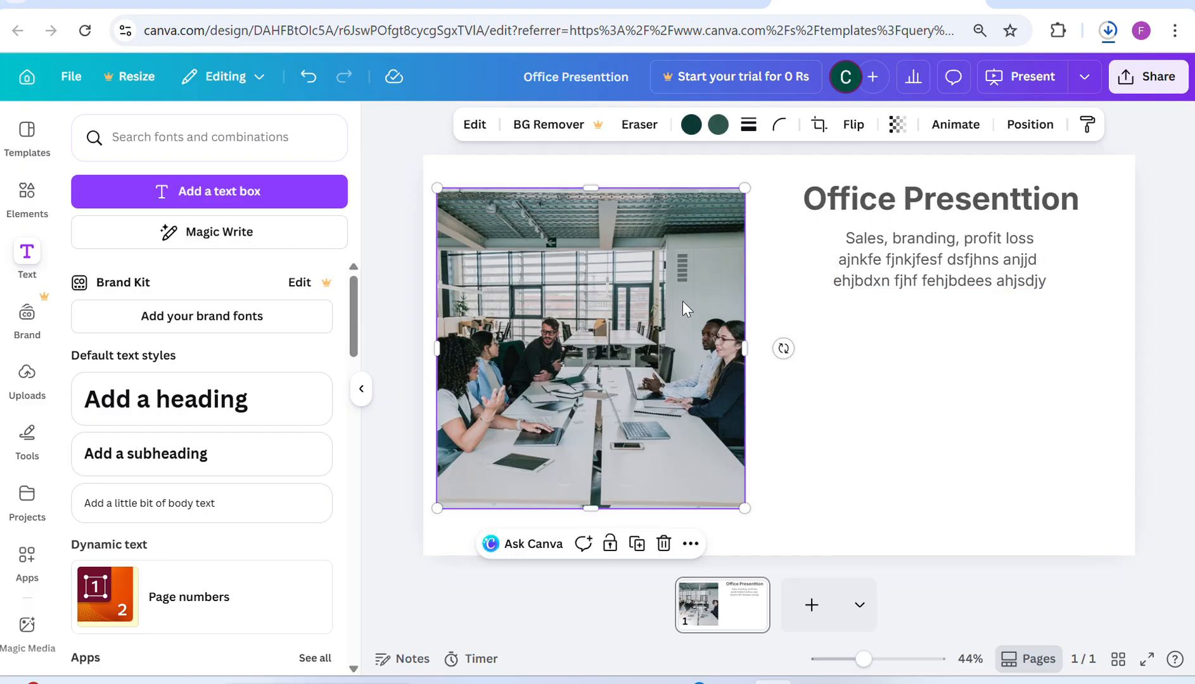
pyautogui.click(946, 286)
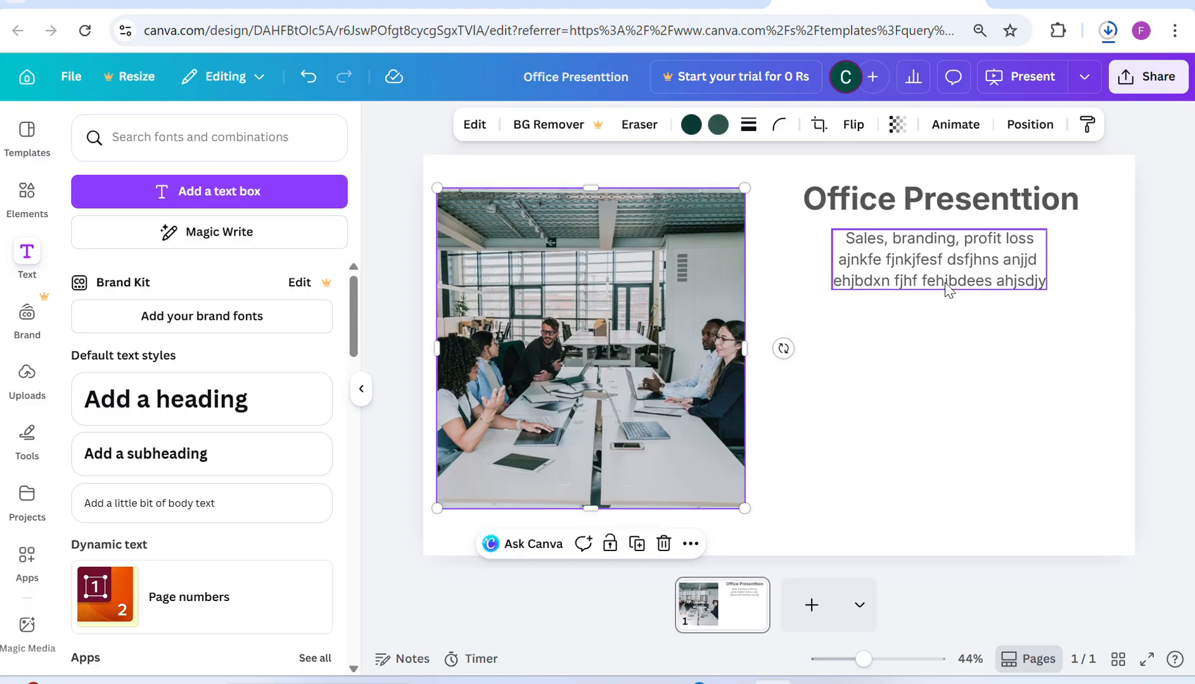
pyautogui.moveTo(943, 284); pyautogui.dragTo(944, 357)
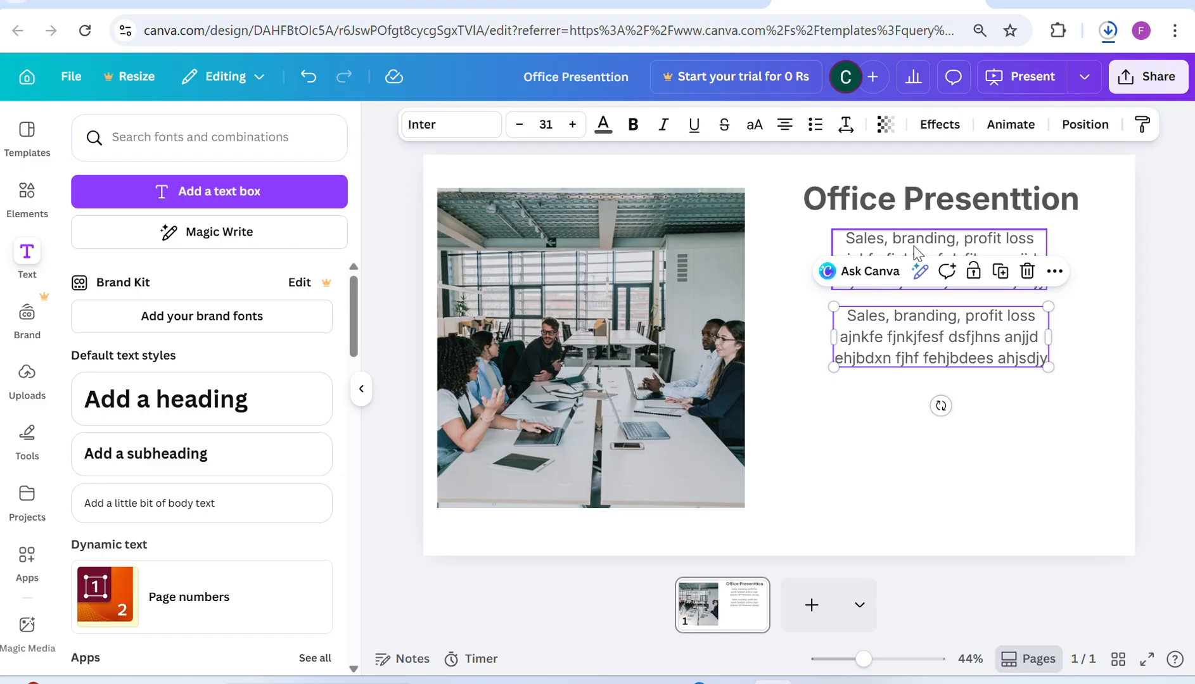
# Open the animation options for the meeting photo and look through the available effects.
pyautogui.click(901, 206)
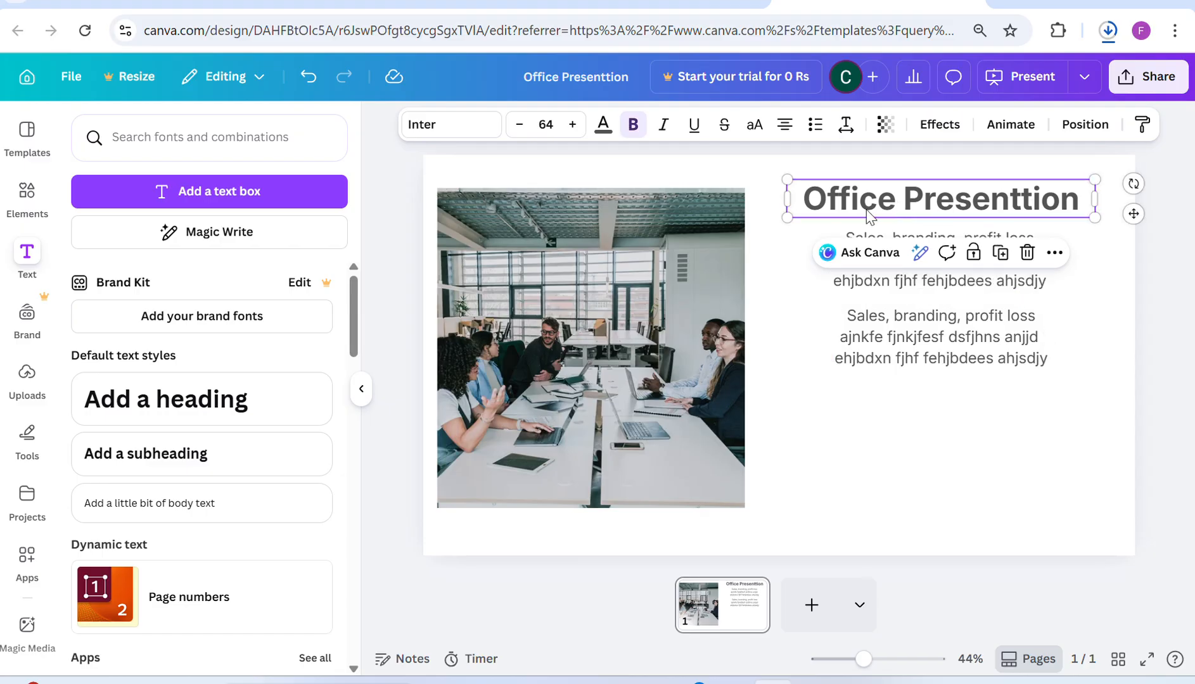
pyautogui.click(670, 305)
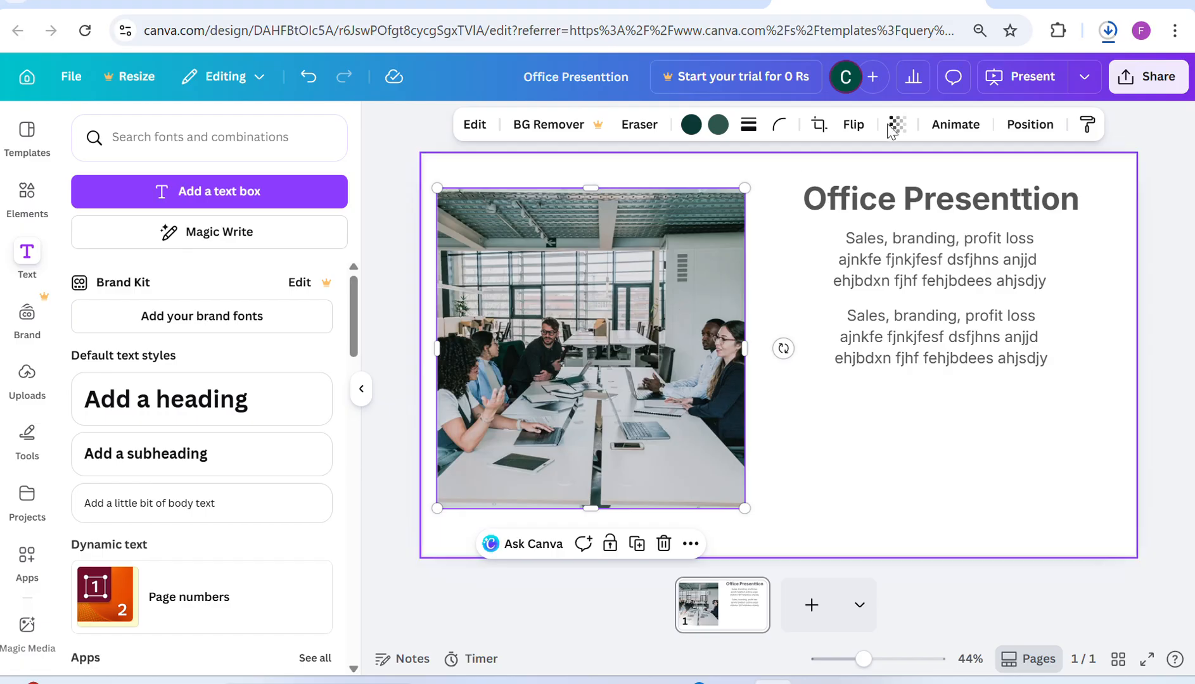
pyautogui.click(963, 129)
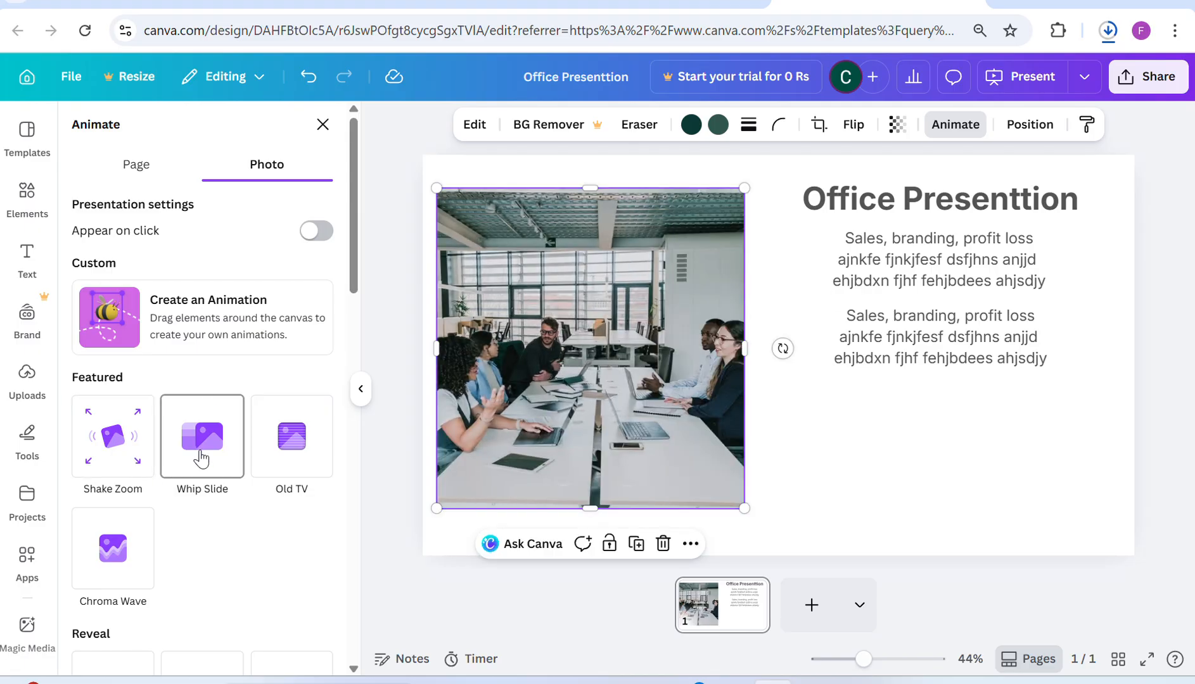
pyautogui.scroll(-4, 201, 459)
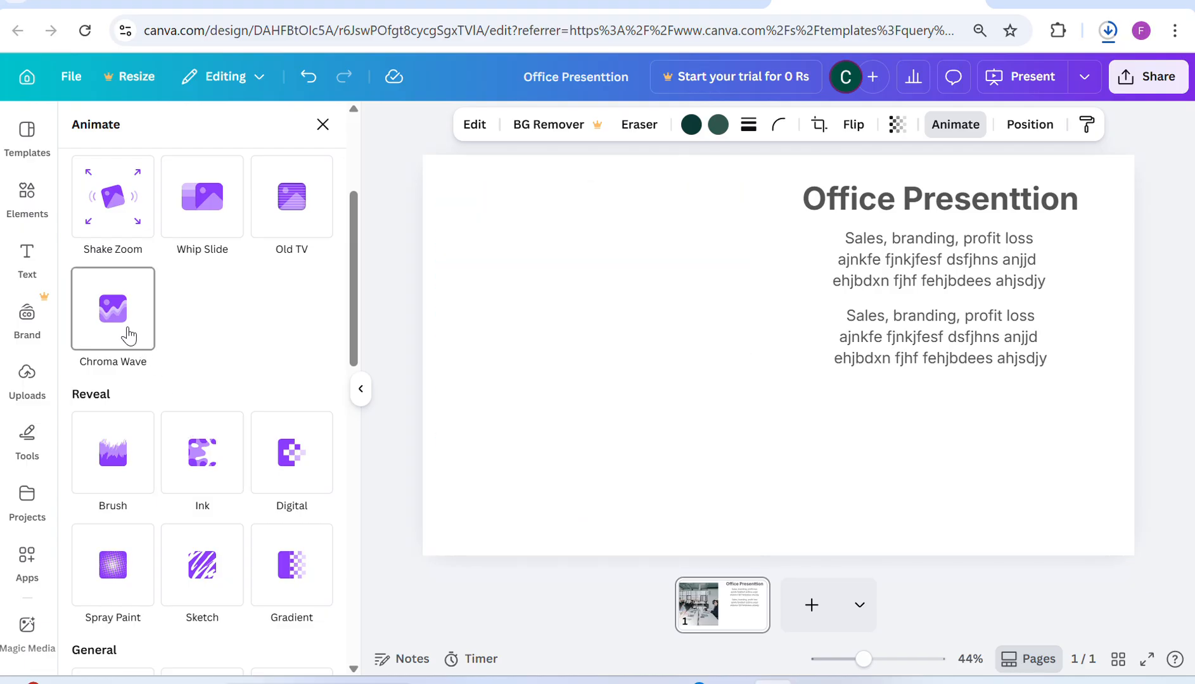
# Apply the Typewriter text animation to the "Office Presenttion" title.
pyautogui.click(899, 190)
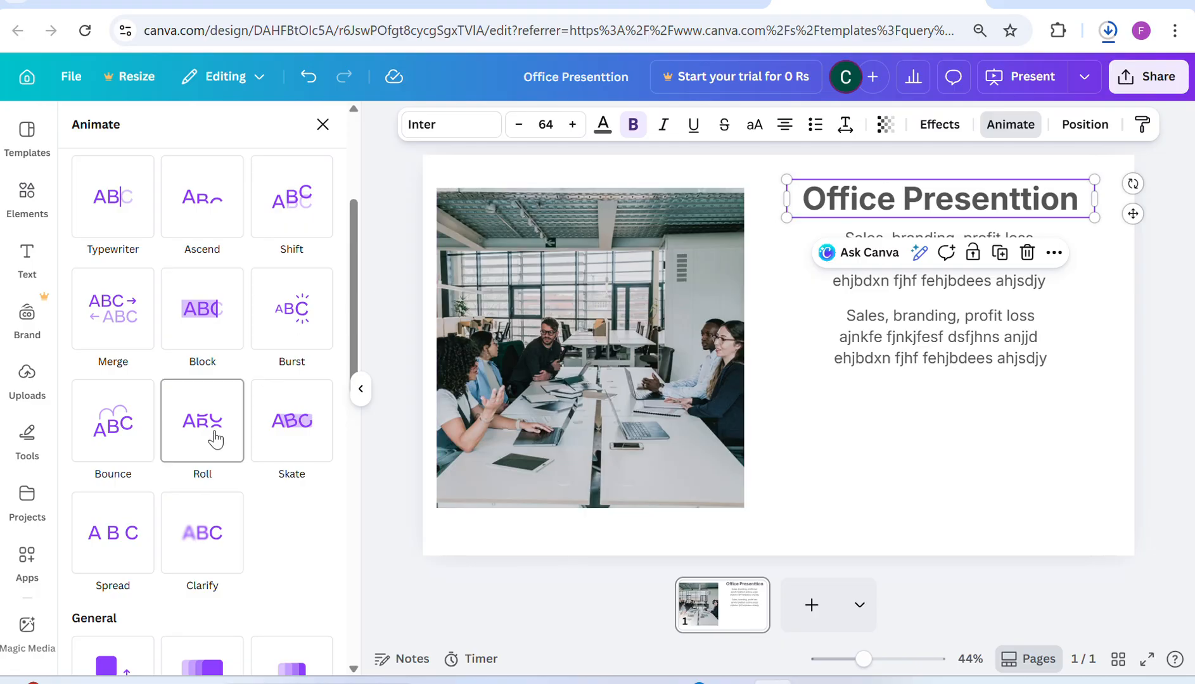
pyautogui.scroll(2, 196, 422)
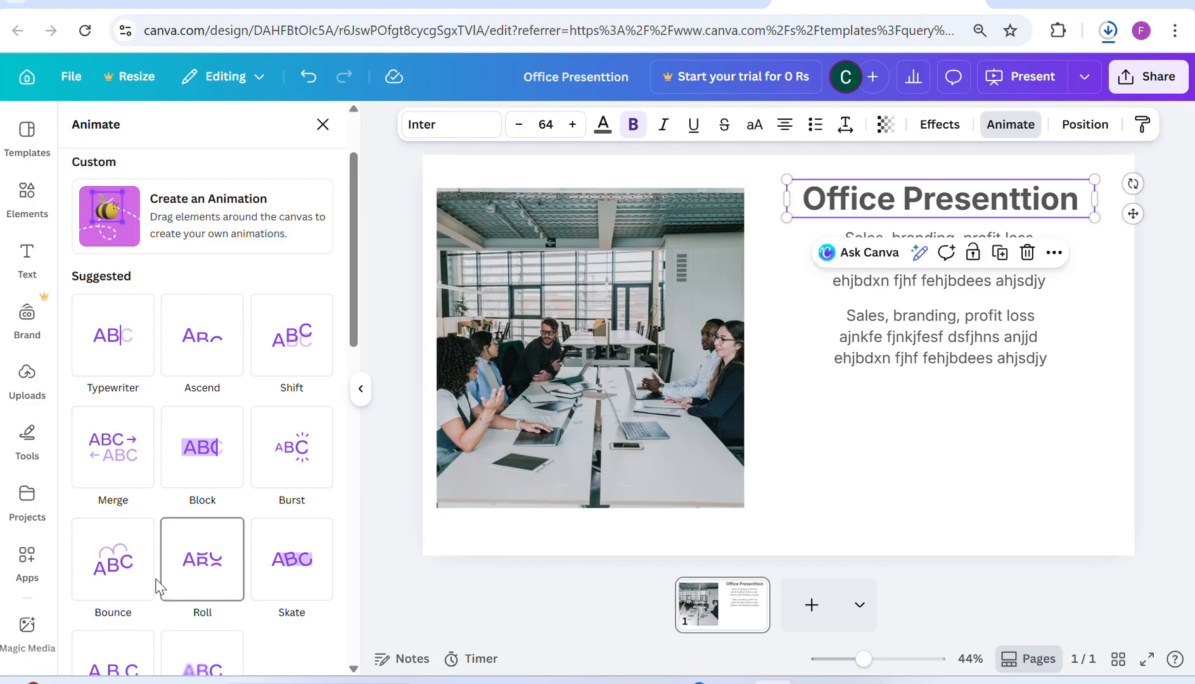
pyautogui.scroll(-3, 126, 591)
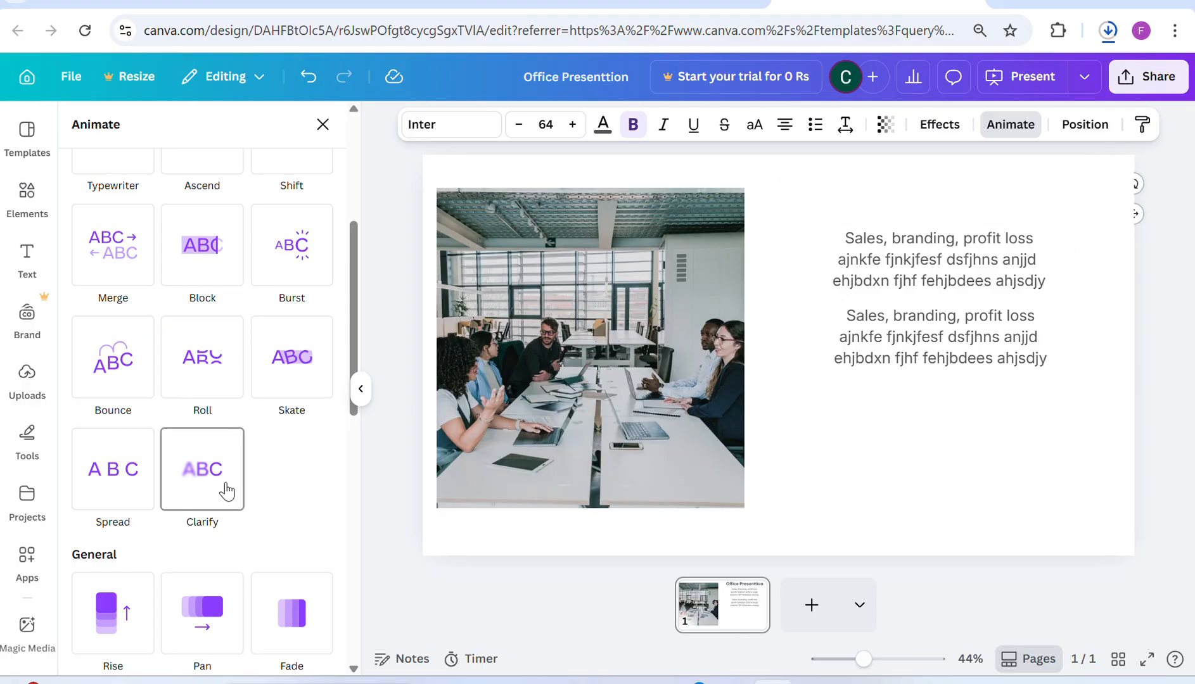
pyautogui.scroll(-2, 226, 489)
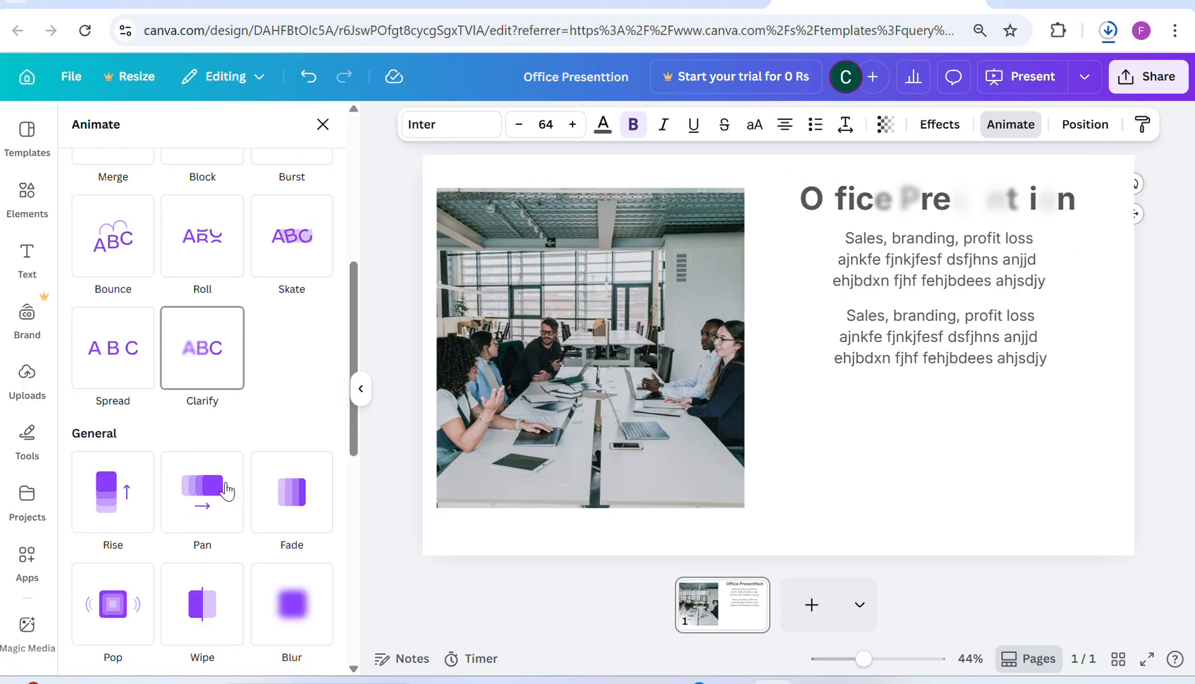
pyautogui.scroll(3, 228, 489)
pyautogui.scroll(2, 228, 489)
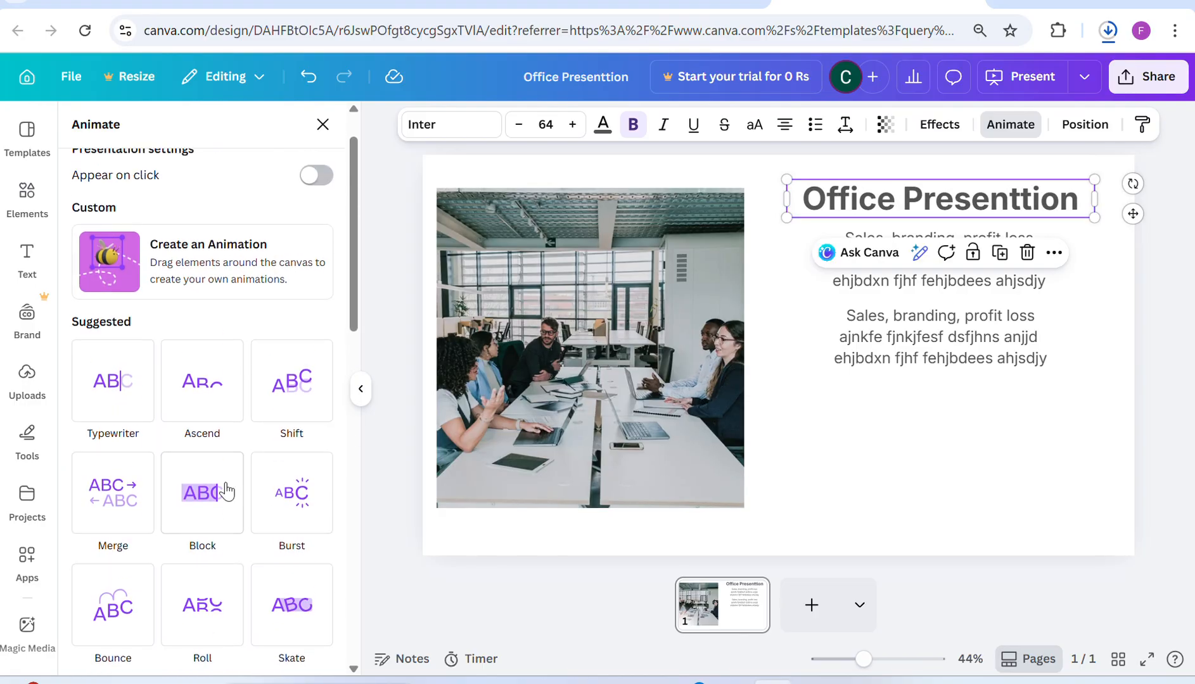
pyautogui.click(109, 399)
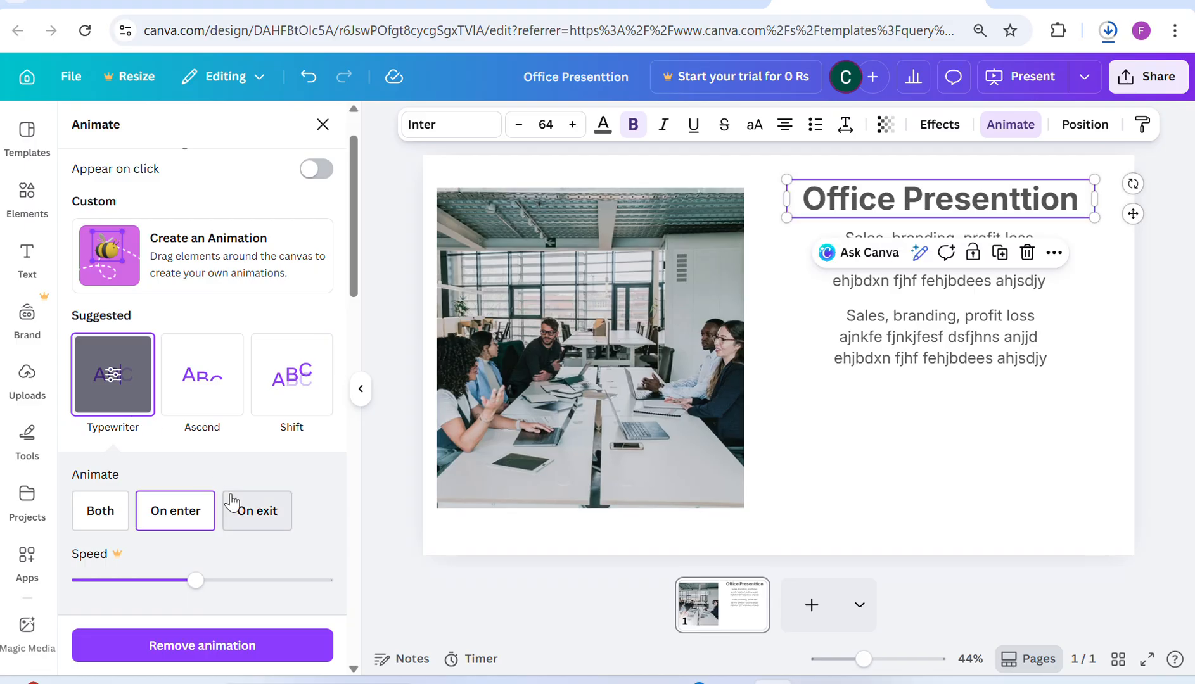
# Try the title's Typewriter animation with Both and On exit, and set it back to On enter.
pyautogui.scroll(-3, 231, 502)
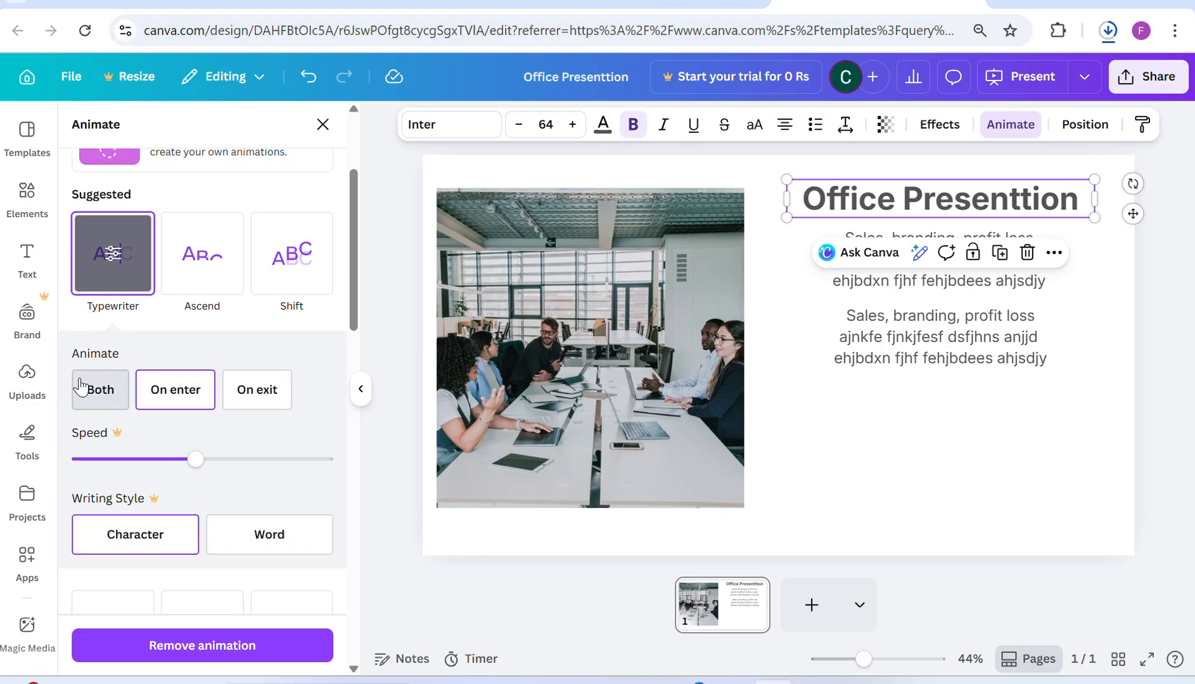
pyautogui.click(81, 385)
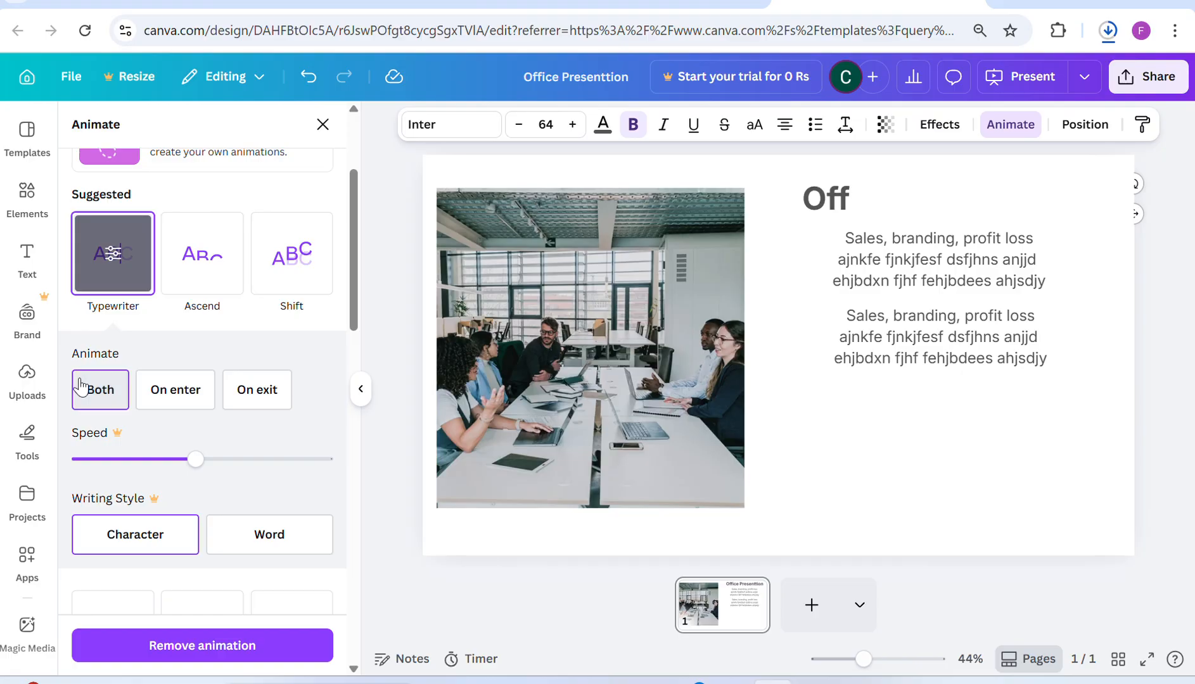
pyautogui.click(195, 399)
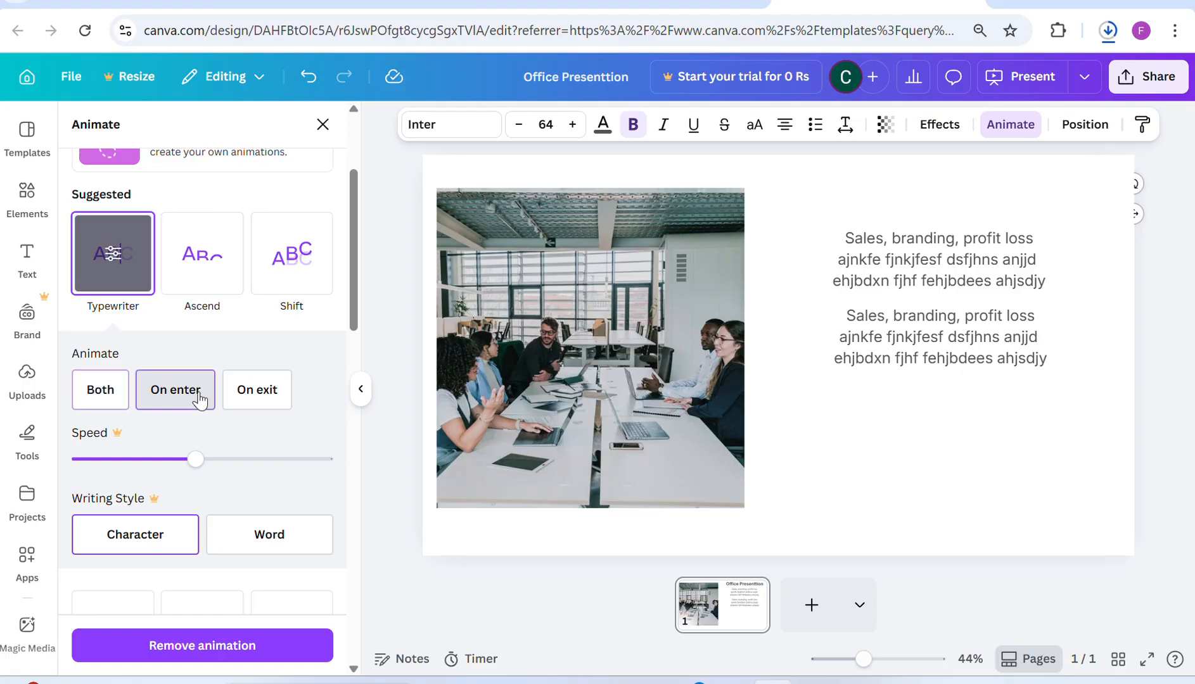
pyautogui.click(240, 406)
pyautogui.click(171, 393)
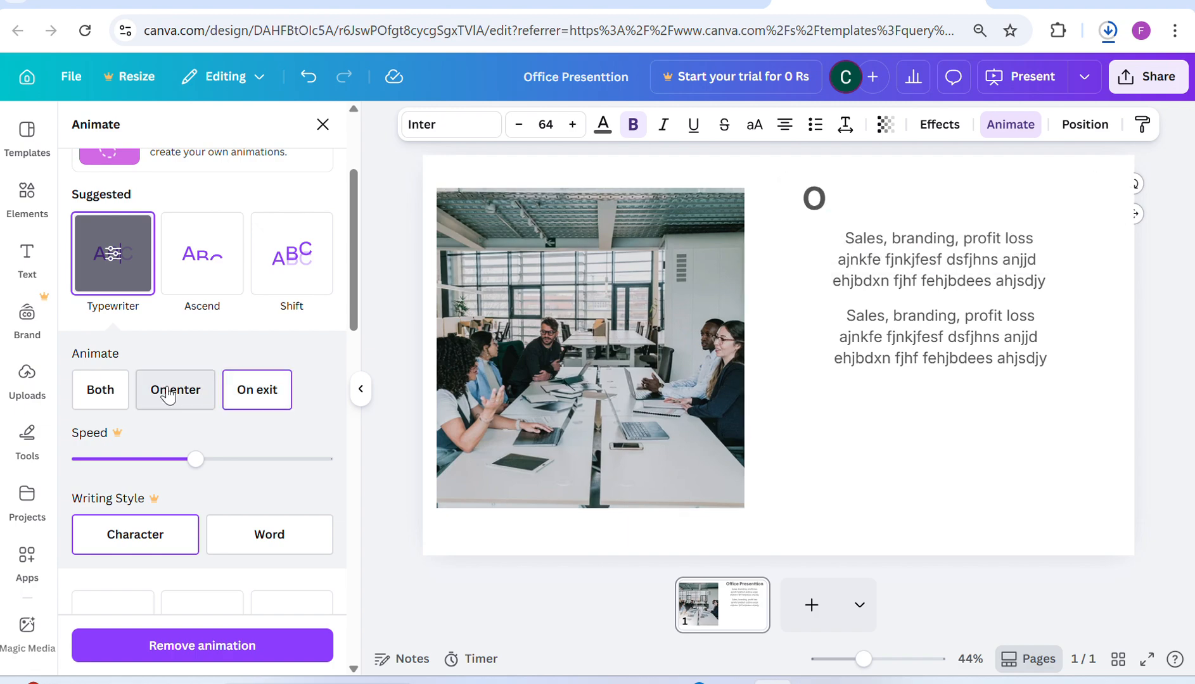
pyautogui.click(169, 394)
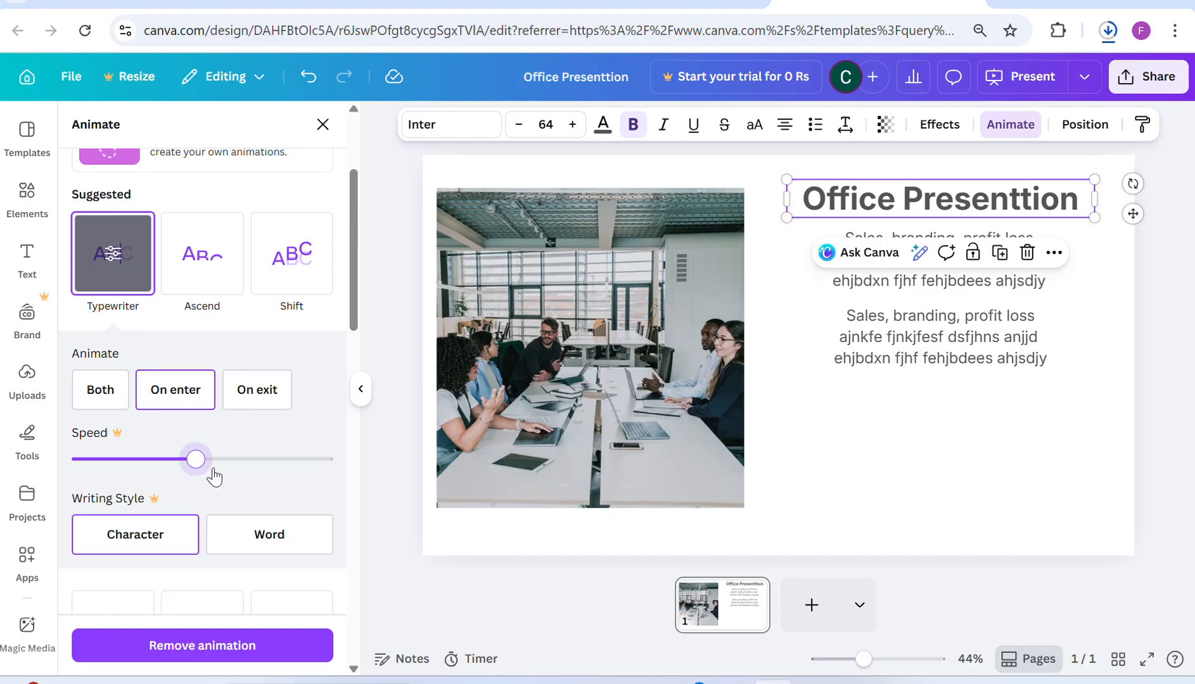
# Try to change the title's Typewriter speed and its writing style to Word, dismissing each upgrade dialog.
pyautogui.click(111, 445)
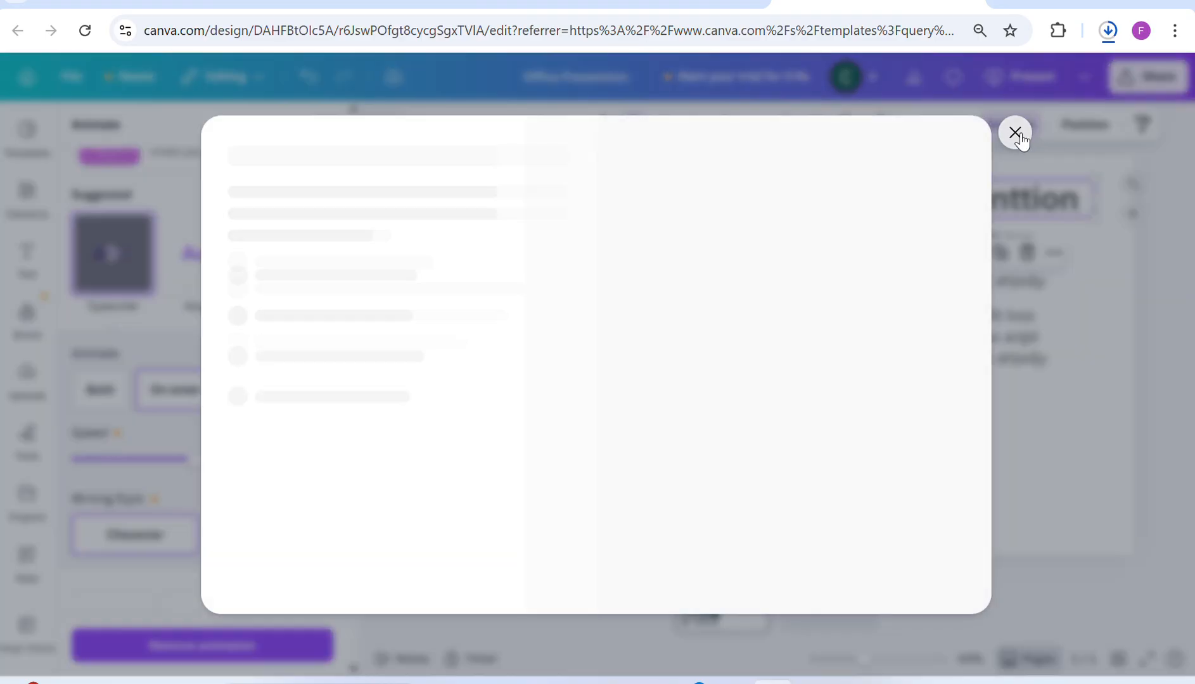
pyautogui.click(1015, 133)
pyautogui.scroll(-4, 232, 498)
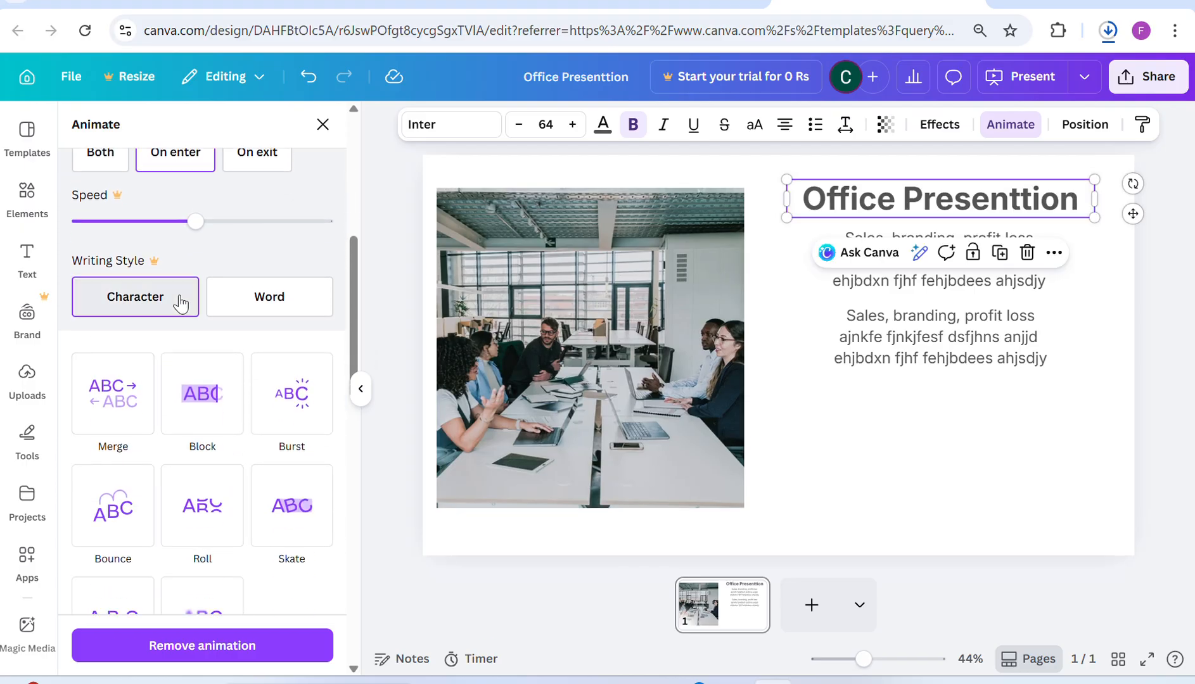
pyautogui.click(246, 312)
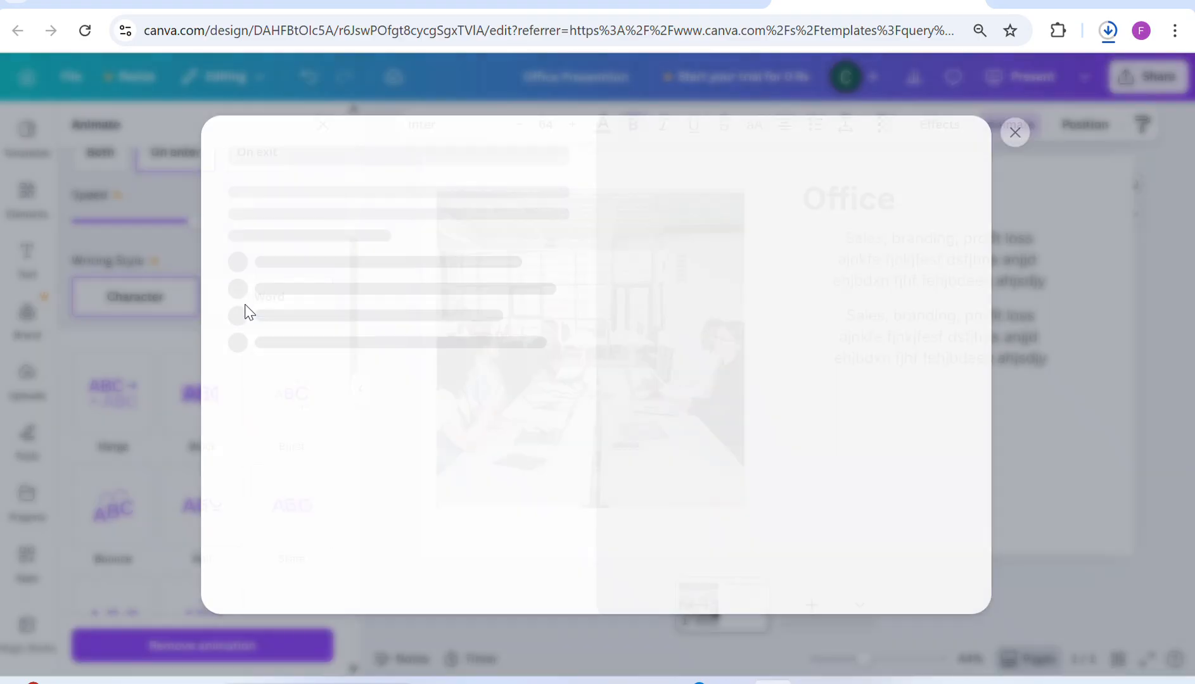
pyautogui.click(1014, 132)
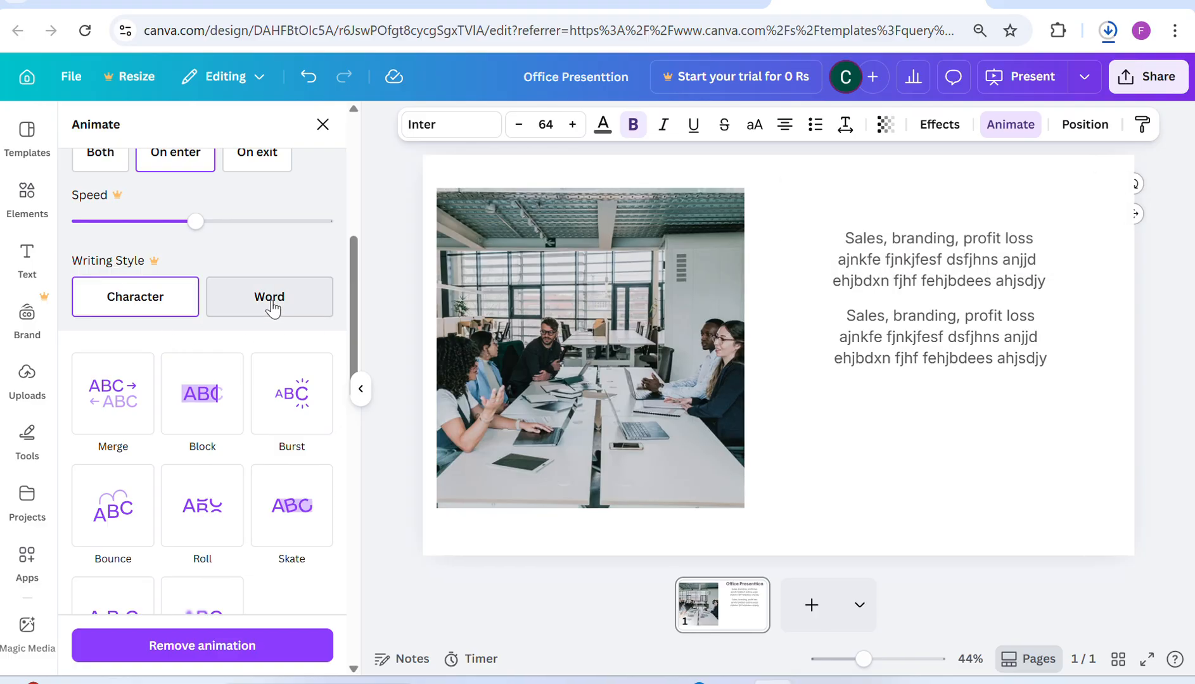
# Change the title's animation to the general Pan effect.
pyautogui.scroll(-4, 123, 510)
pyautogui.scroll(-2, 124, 511)
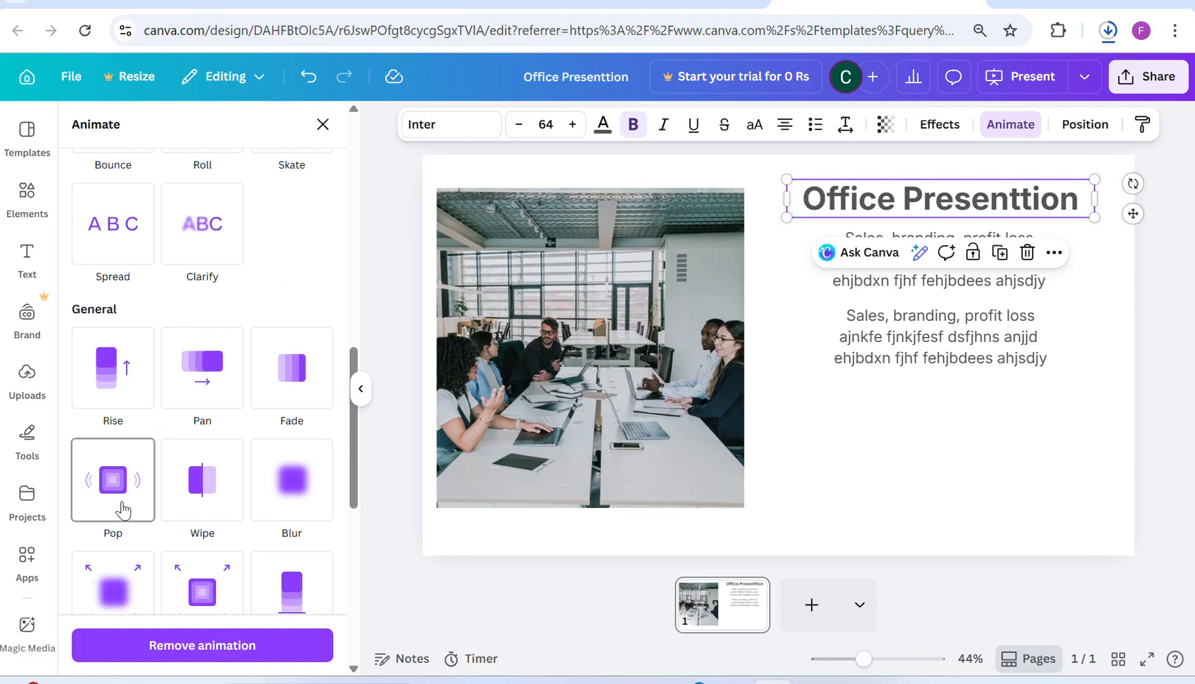
pyautogui.scroll(3, 124, 510)
pyautogui.scroll(-3, 123, 511)
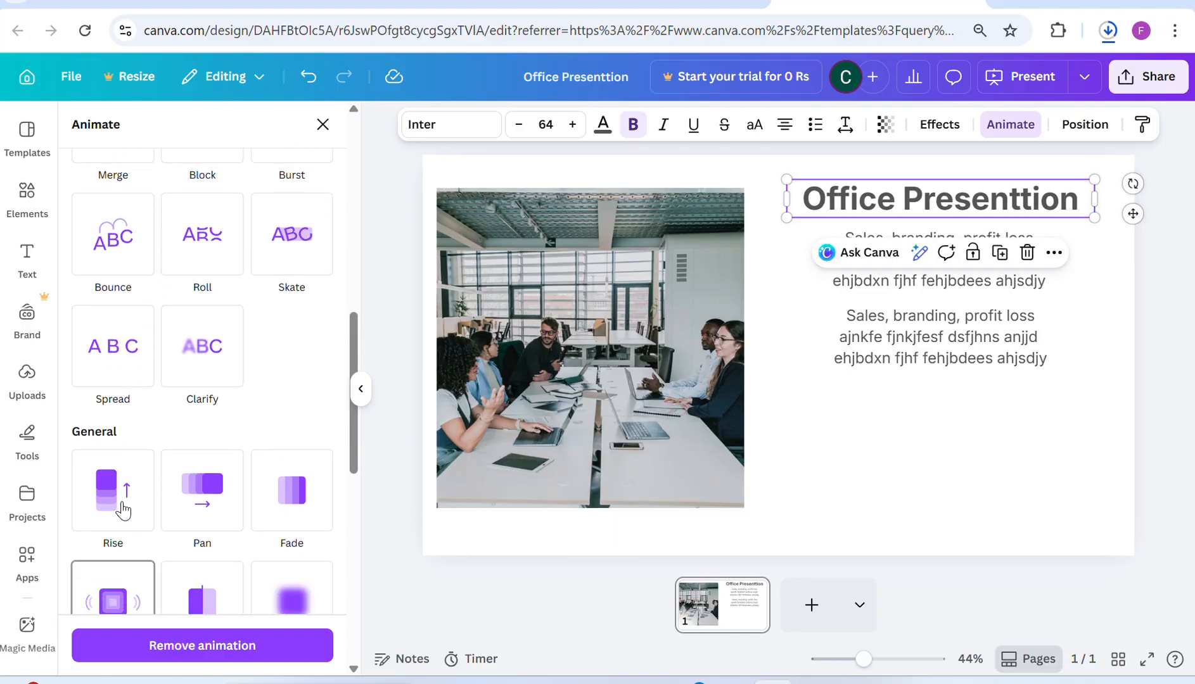
pyautogui.click(216, 411)
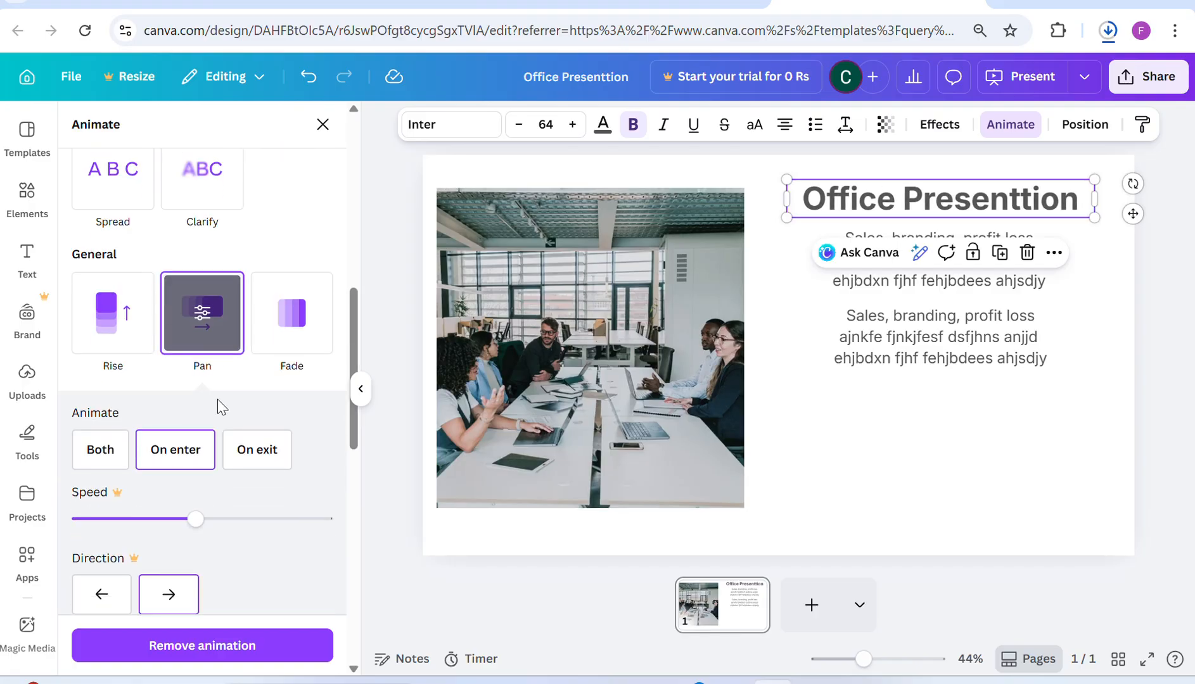
# Switch the title's animation back to Typewriter.
pyautogui.scroll(3, 299, 355)
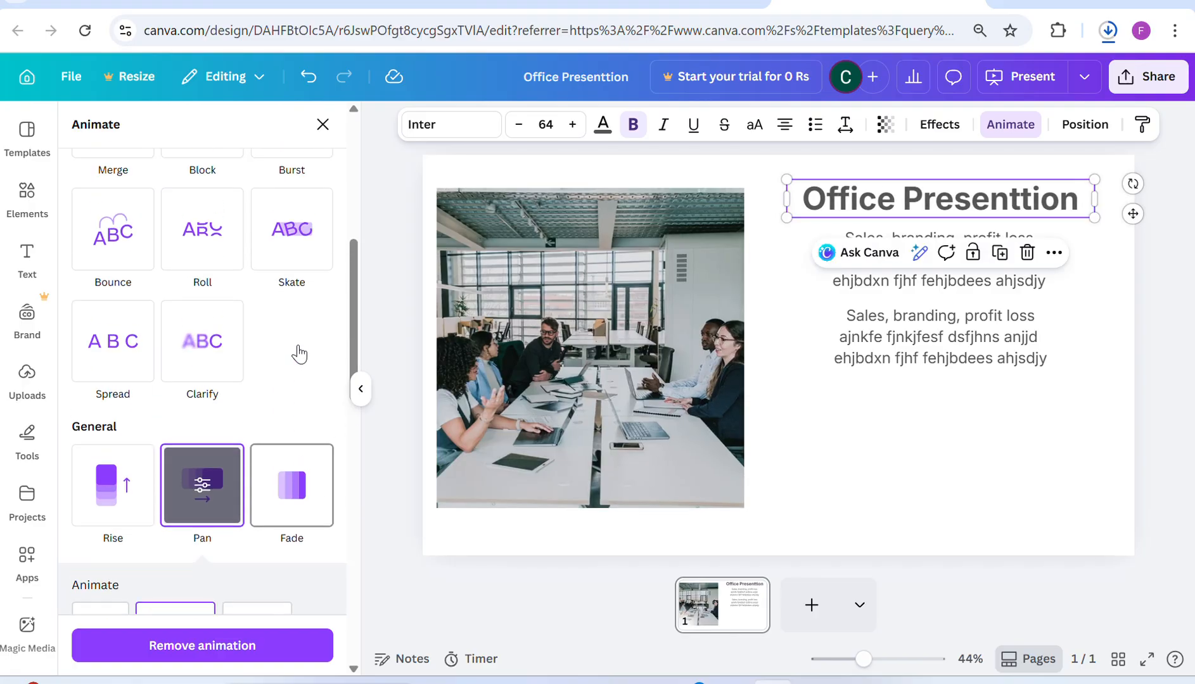
pyautogui.scroll(3, 299, 355)
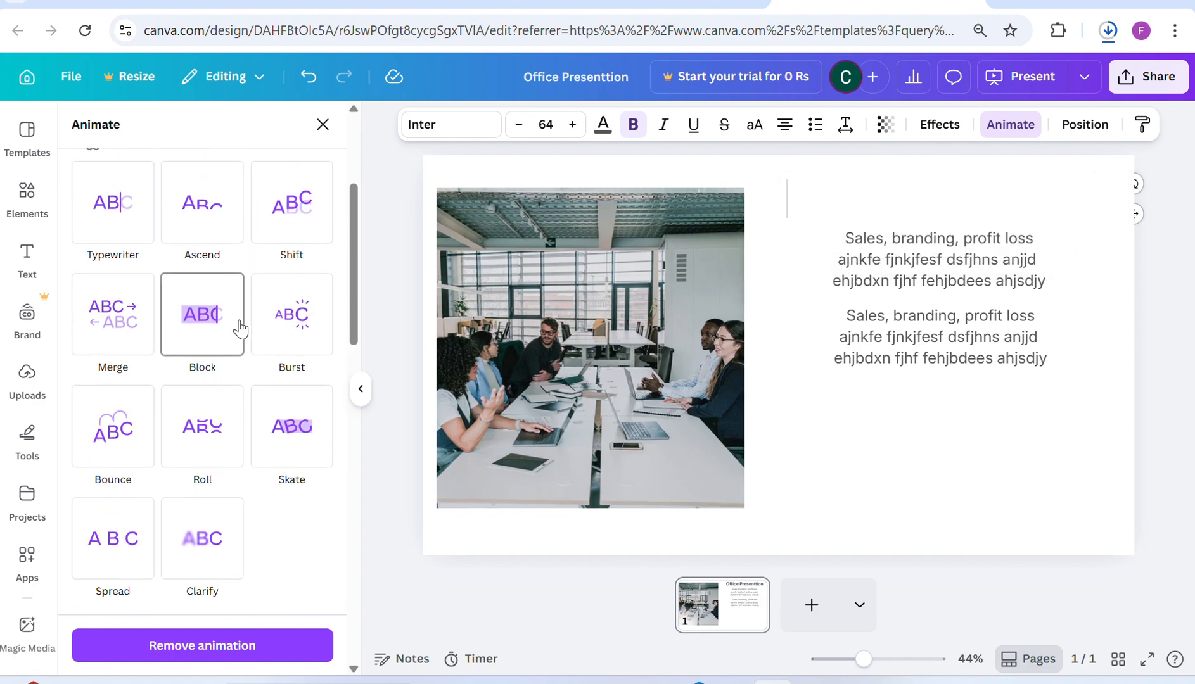
pyautogui.scroll(2, 241, 329)
pyautogui.click(96, 293)
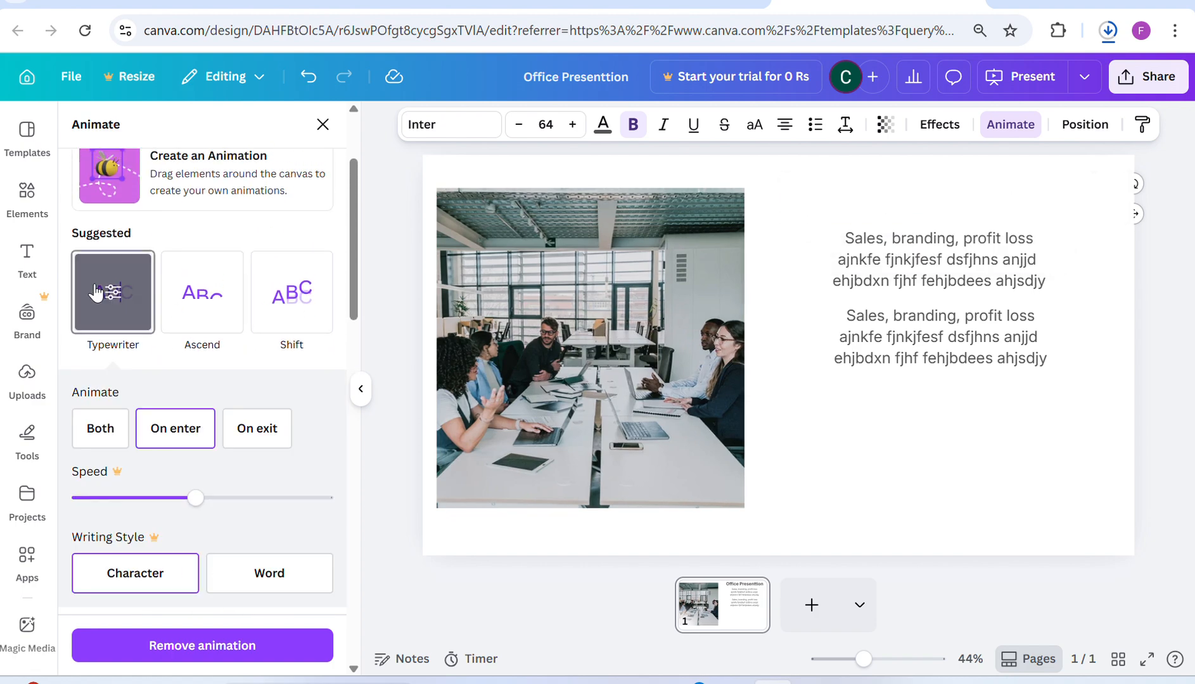
# Try the Succession animation on the title, and replace it with the Merge text animation.
pyautogui.scroll(-10, 187, 422)
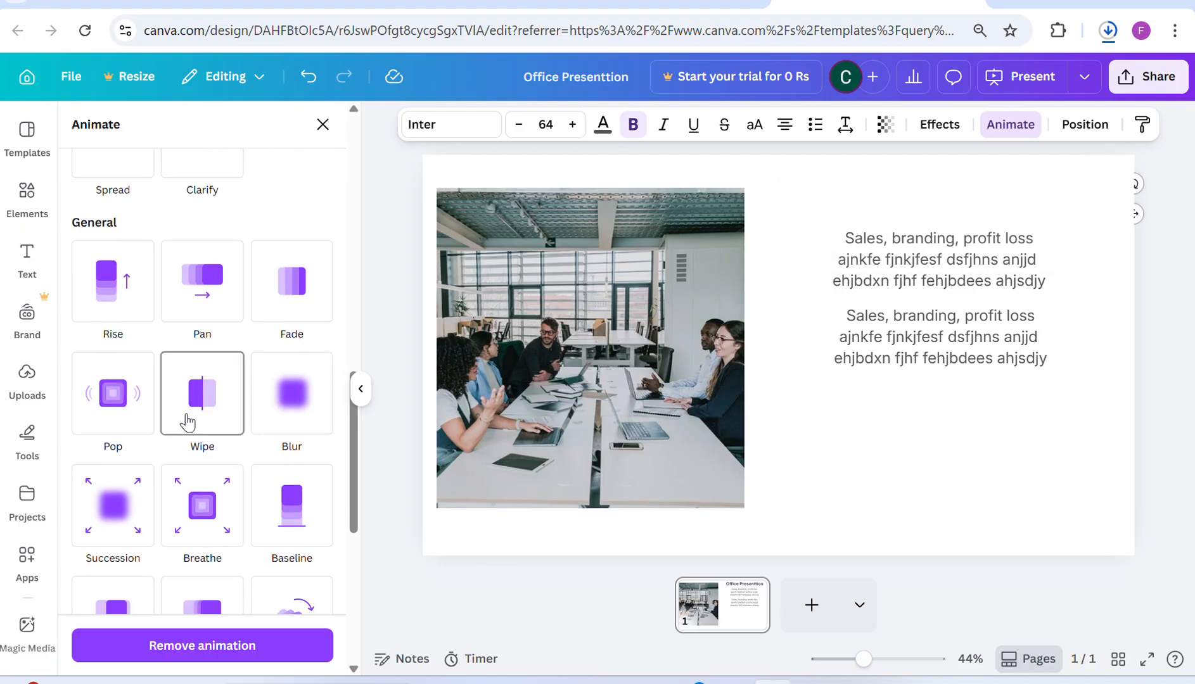
pyautogui.click(115, 521)
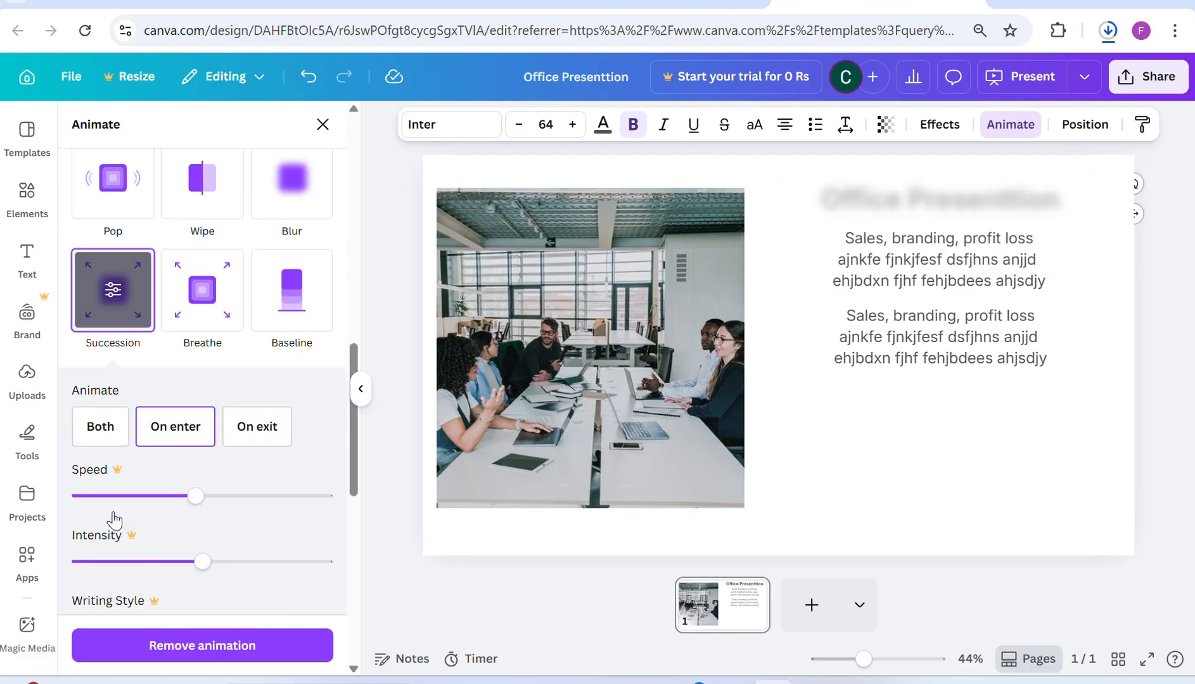
pyautogui.scroll(-2, 114, 520)
pyautogui.scroll(10, 217, 298)
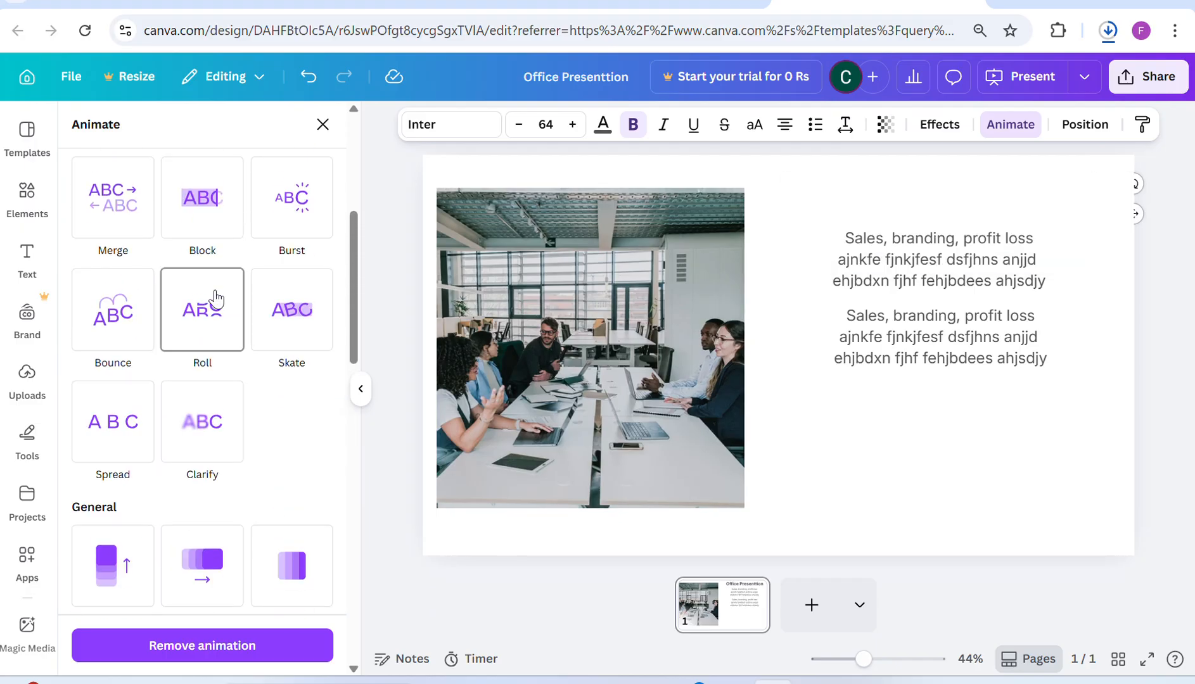
pyautogui.click(117, 204)
# Look through the title's remaining animations and add-on effects, and the animation choices for the meeting photo.
pyautogui.scroll(-10, 262, 482)
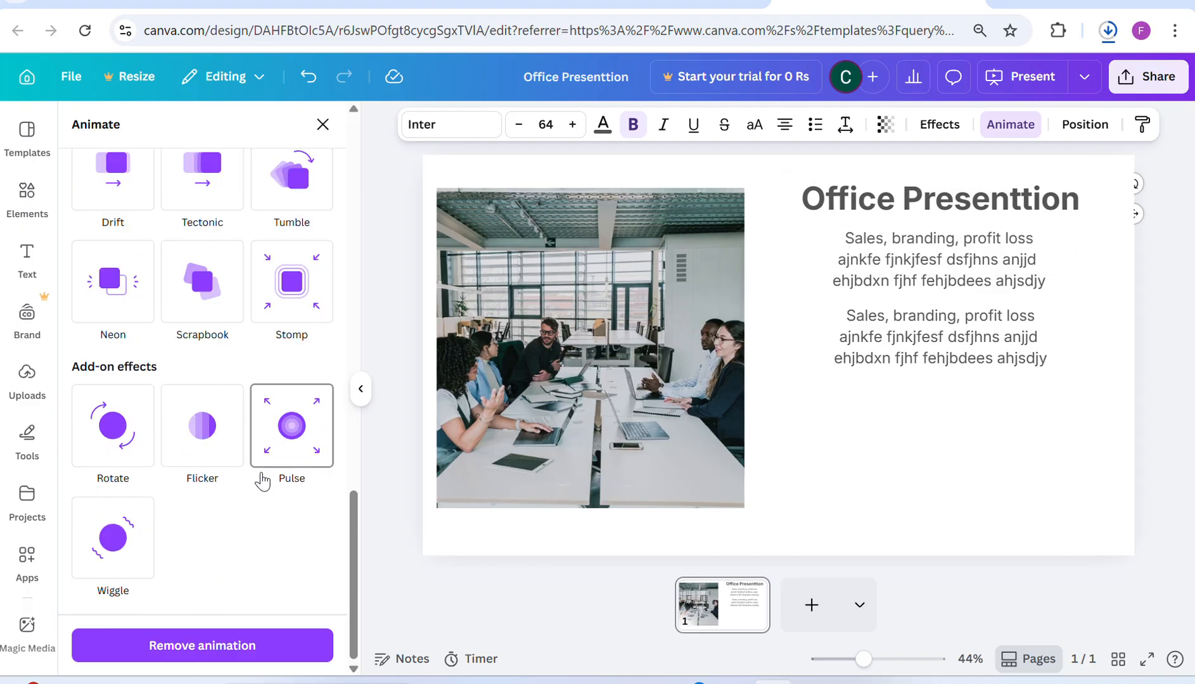
pyautogui.click(601, 388)
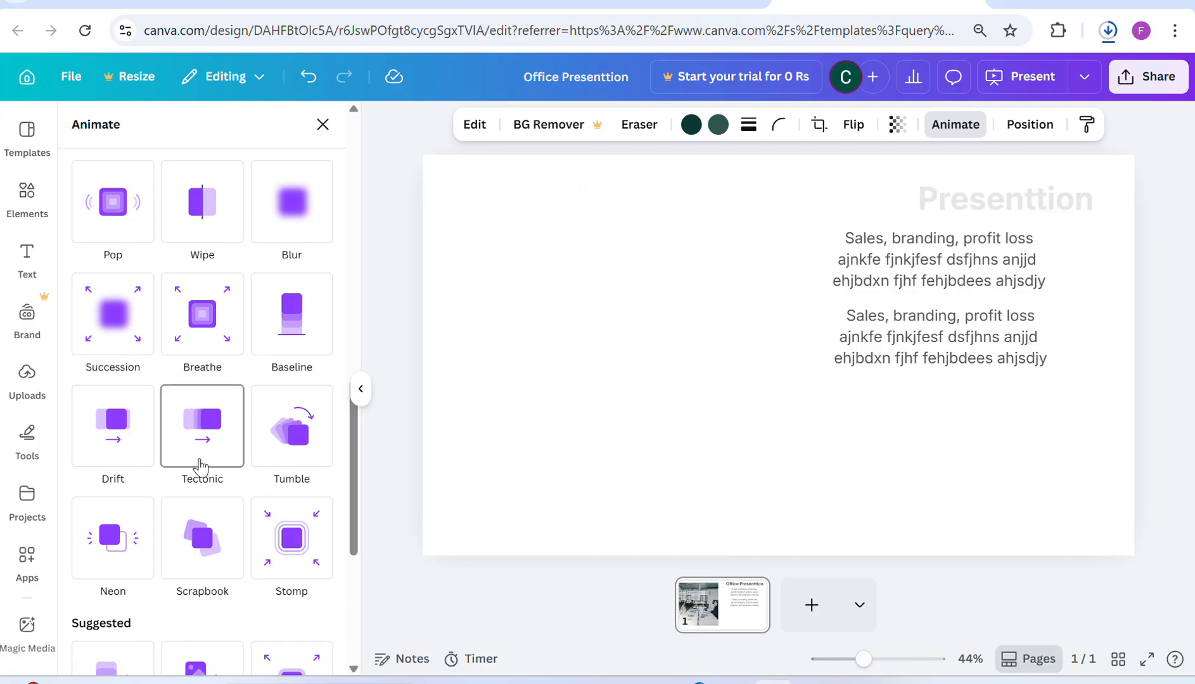
pyautogui.scroll(-5, 199, 468)
# Try the Tectonic animation on the upper body paragraph and replace it with the Blur effect.
pyautogui.click(999, 257)
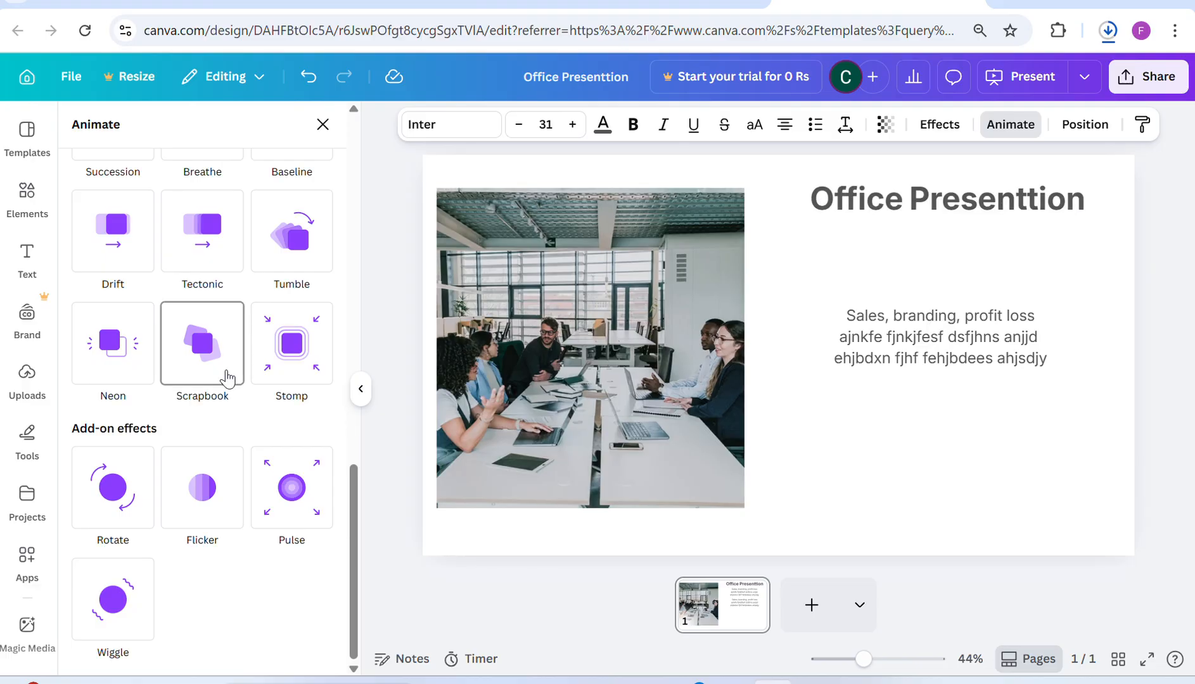
pyautogui.scroll(3, 228, 377)
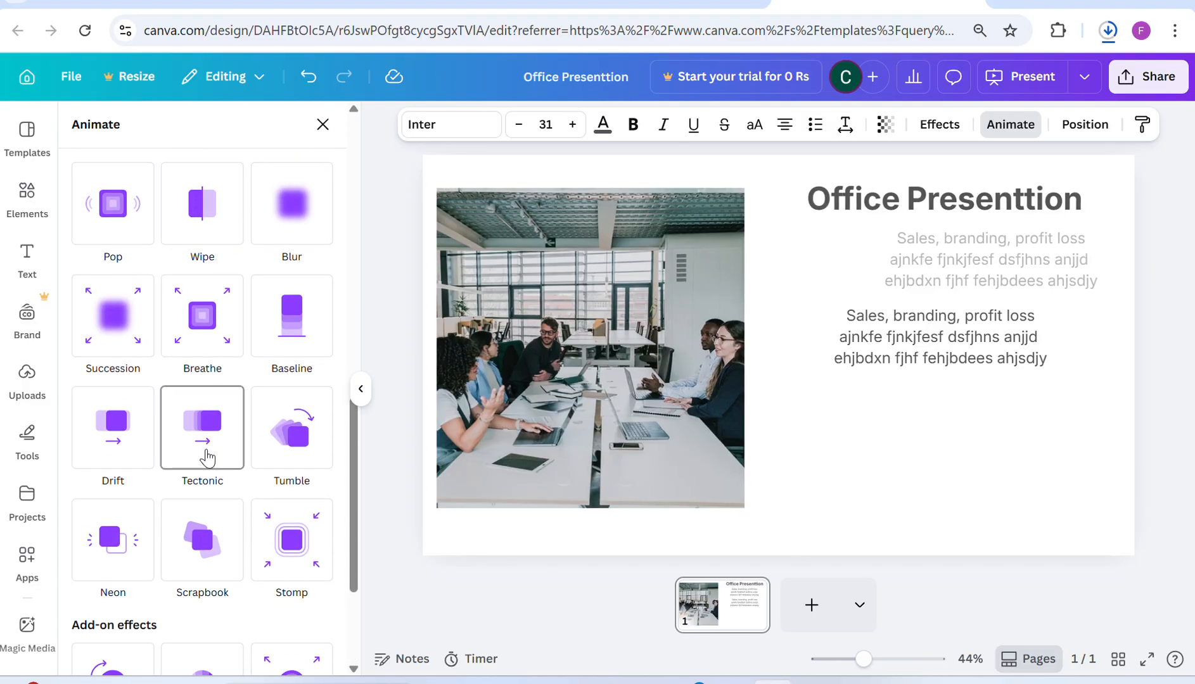
pyautogui.click(204, 455)
pyautogui.scroll(3, 208, 456)
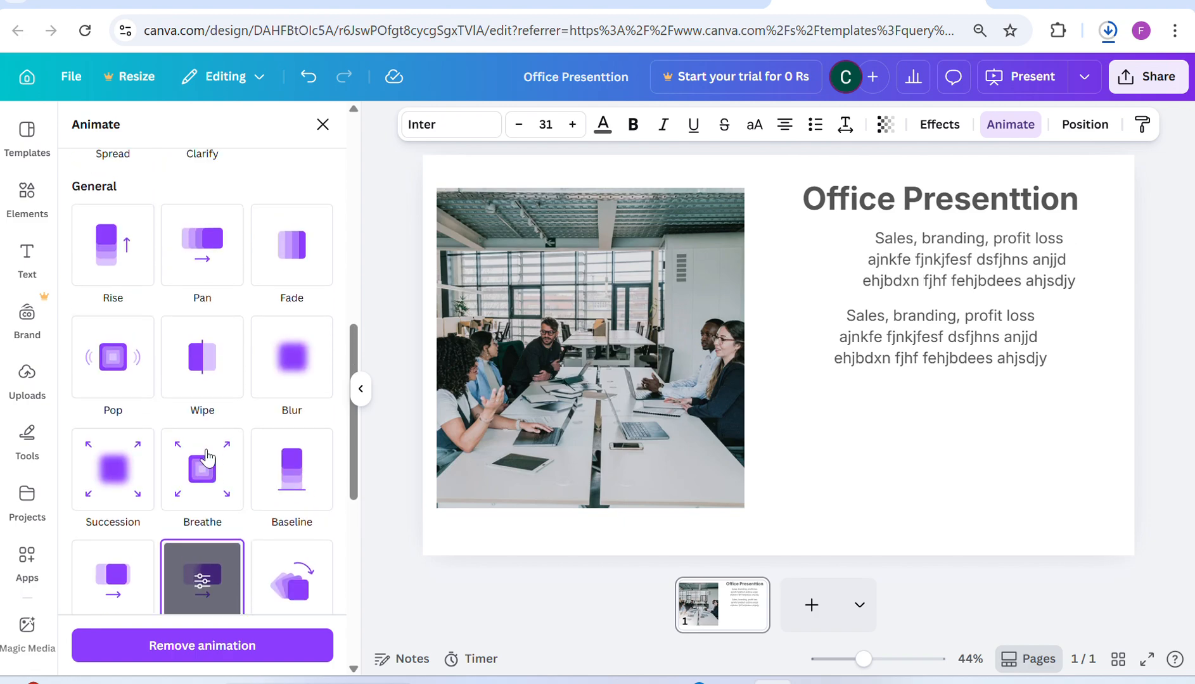
pyautogui.click(294, 406)
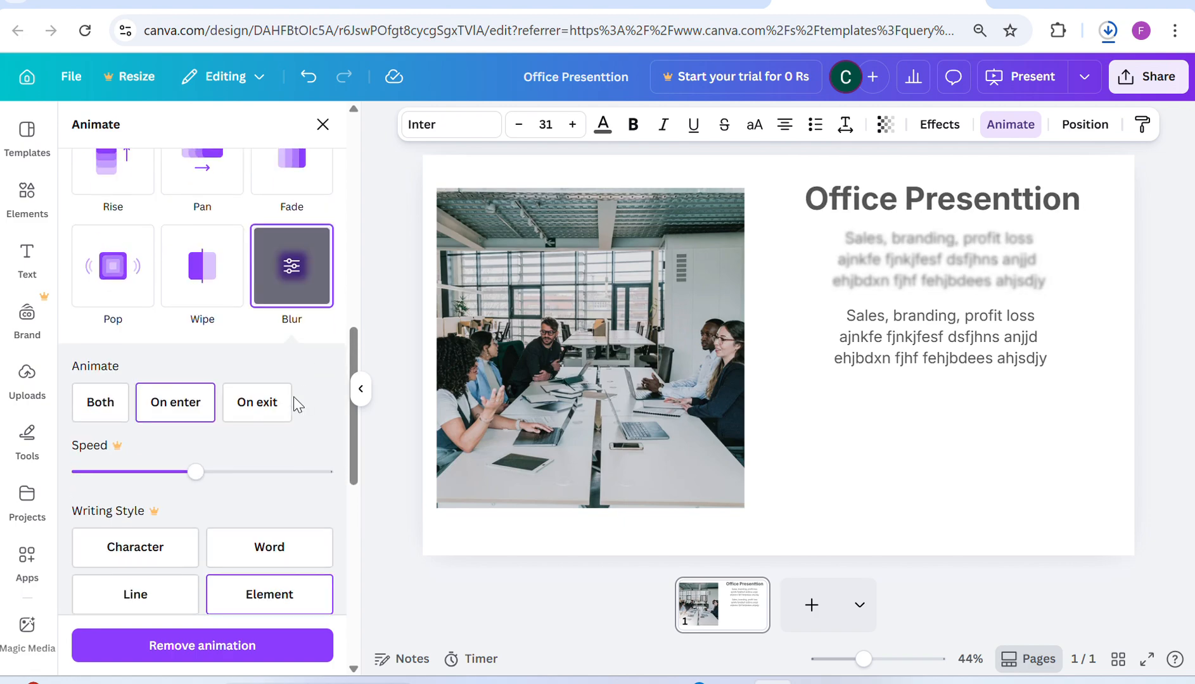
# Apply the Blur animation to the lower body paragraph, look over the page animations and close the animation settings.
pyautogui.click(940, 336)
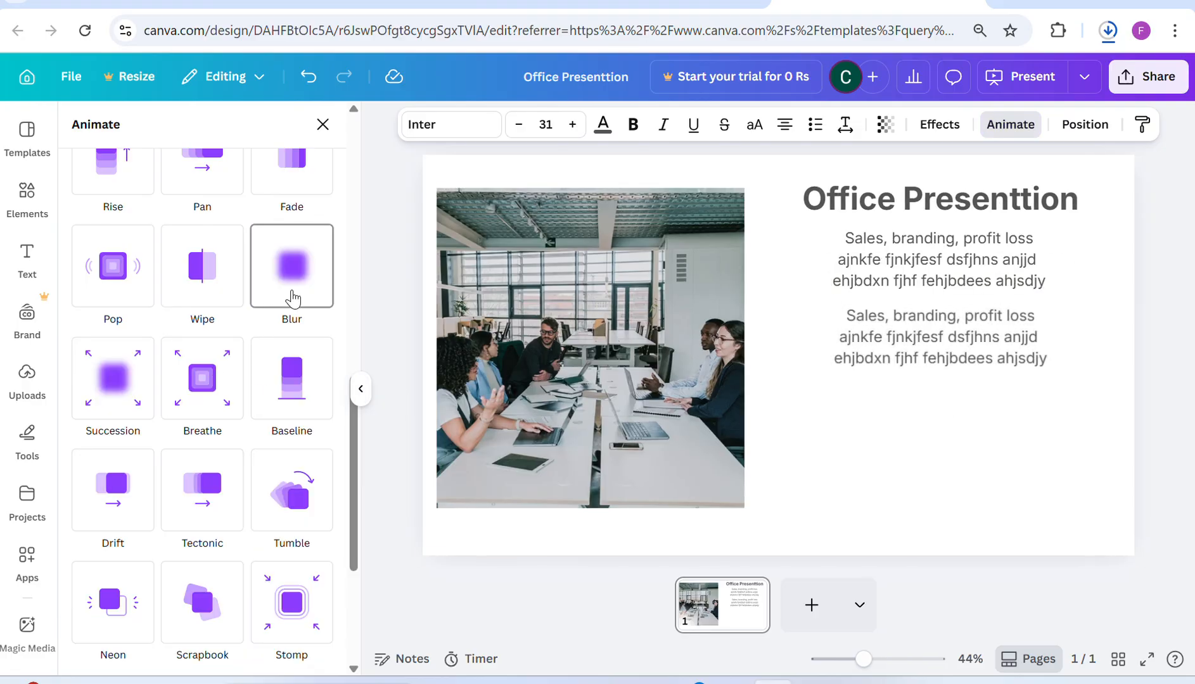
pyautogui.click(292, 298)
pyautogui.scroll(-8, 253, 513)
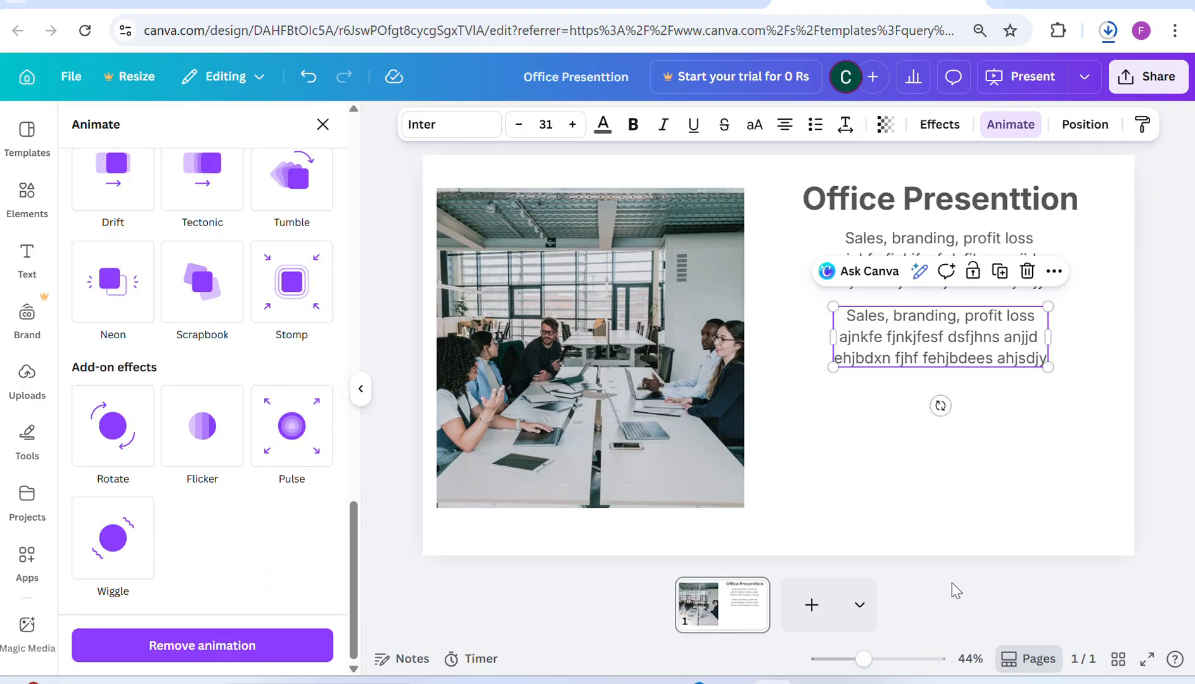
pyautogui.click(907, 539)
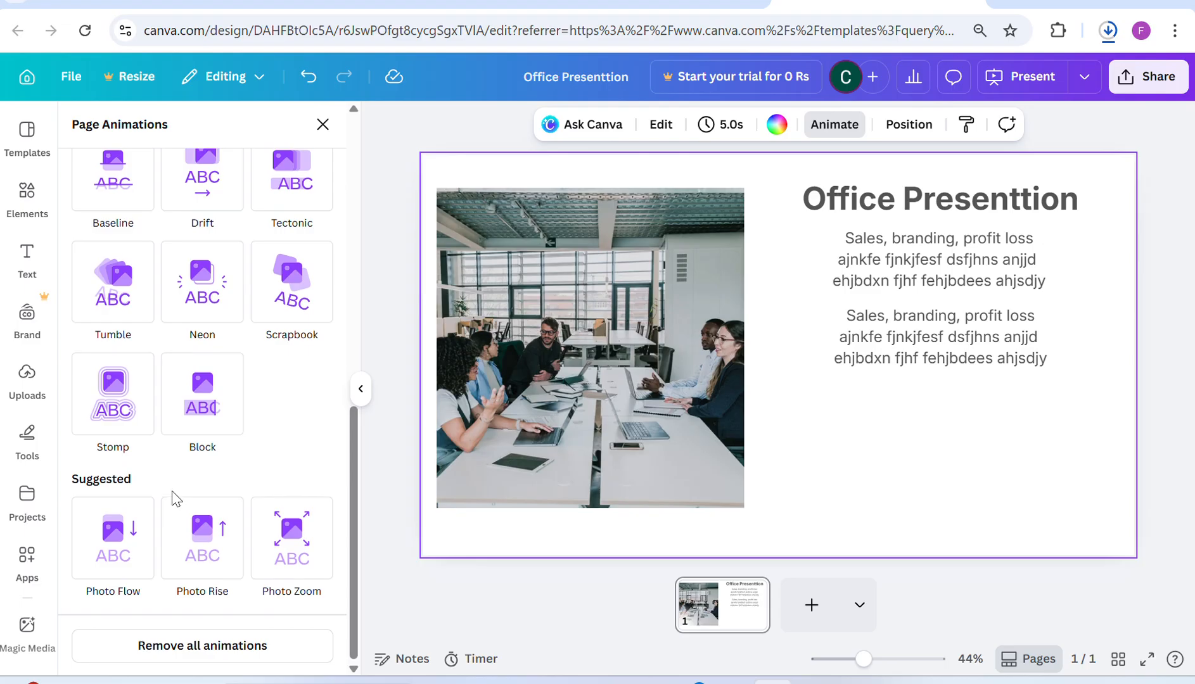
pyautogui.scroll(8, 173, 492)
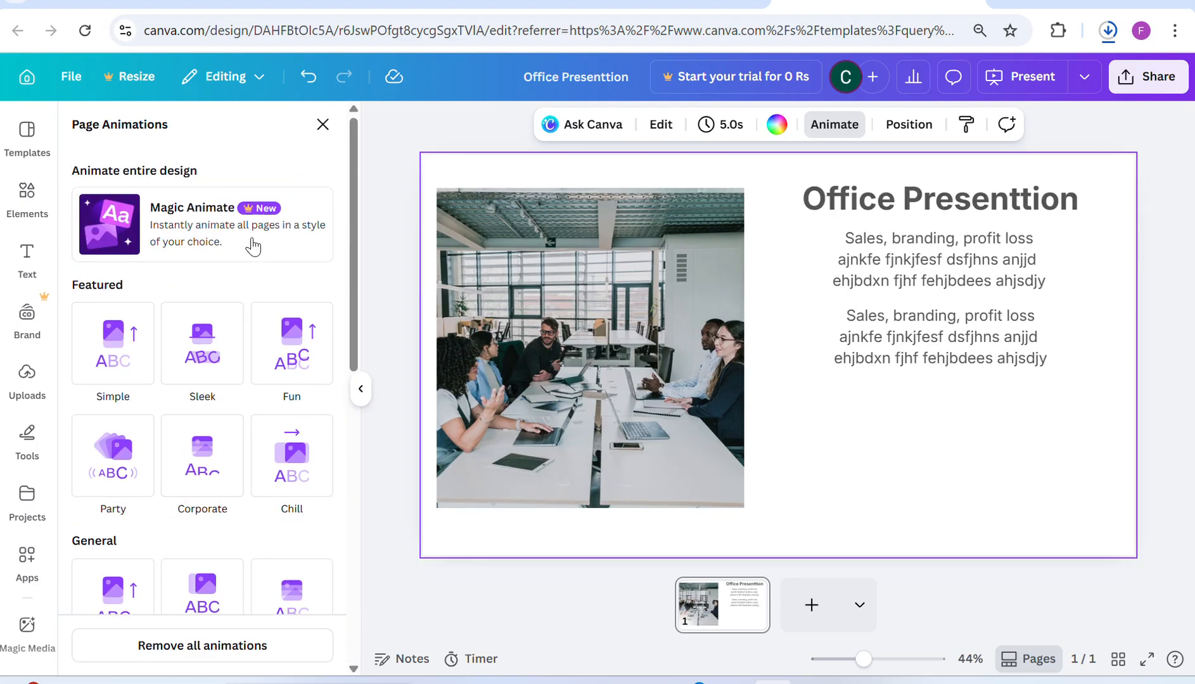
pyautogui.click(322, 130)
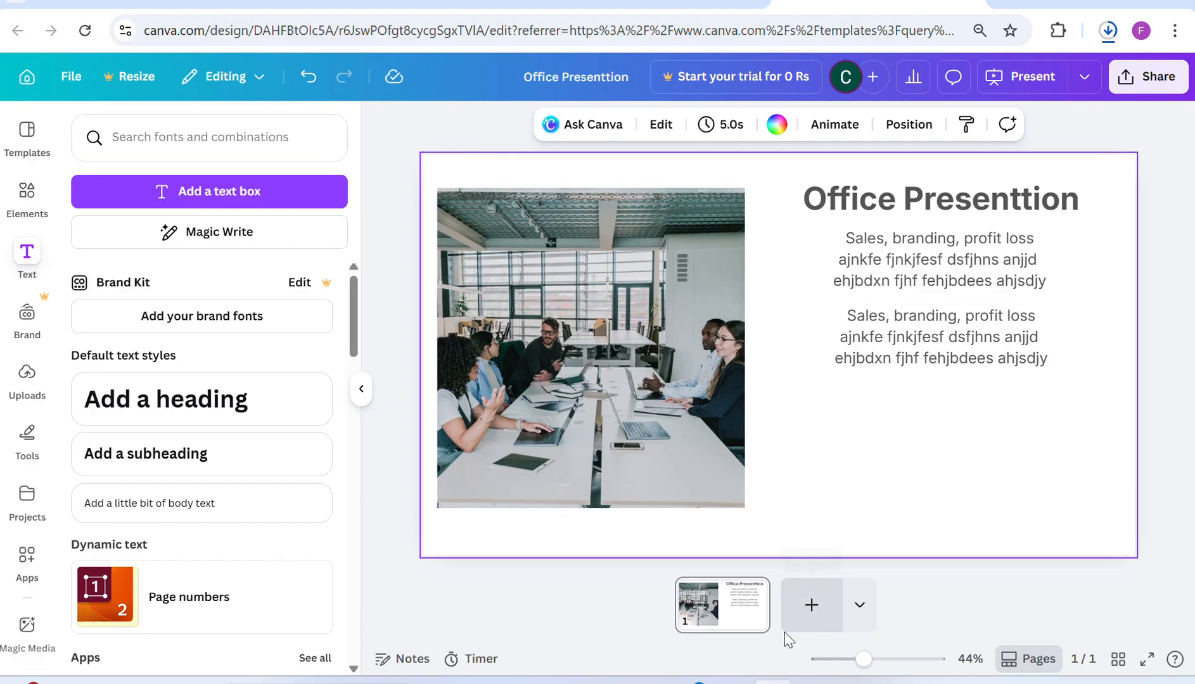
# Copy the finished slide, paste it as page 2 and compare the two pages.
pyautogui.click(754, 613)
pyautogui.click(751, 593)
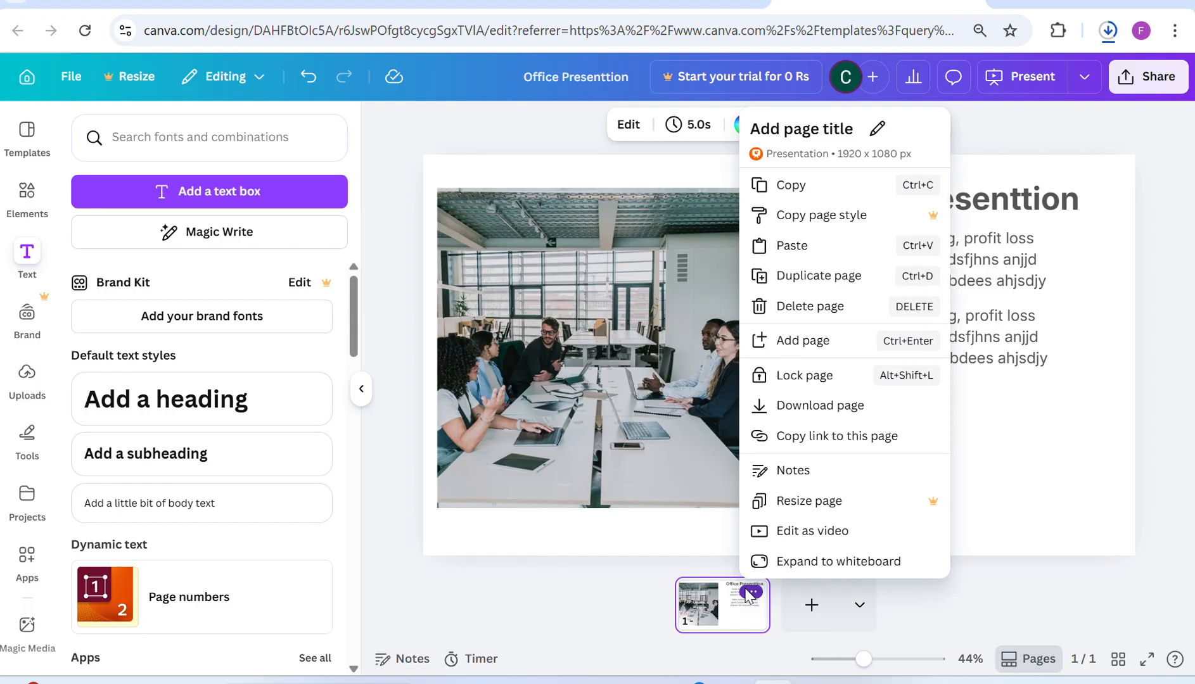
pyautogui.click(792, 193)
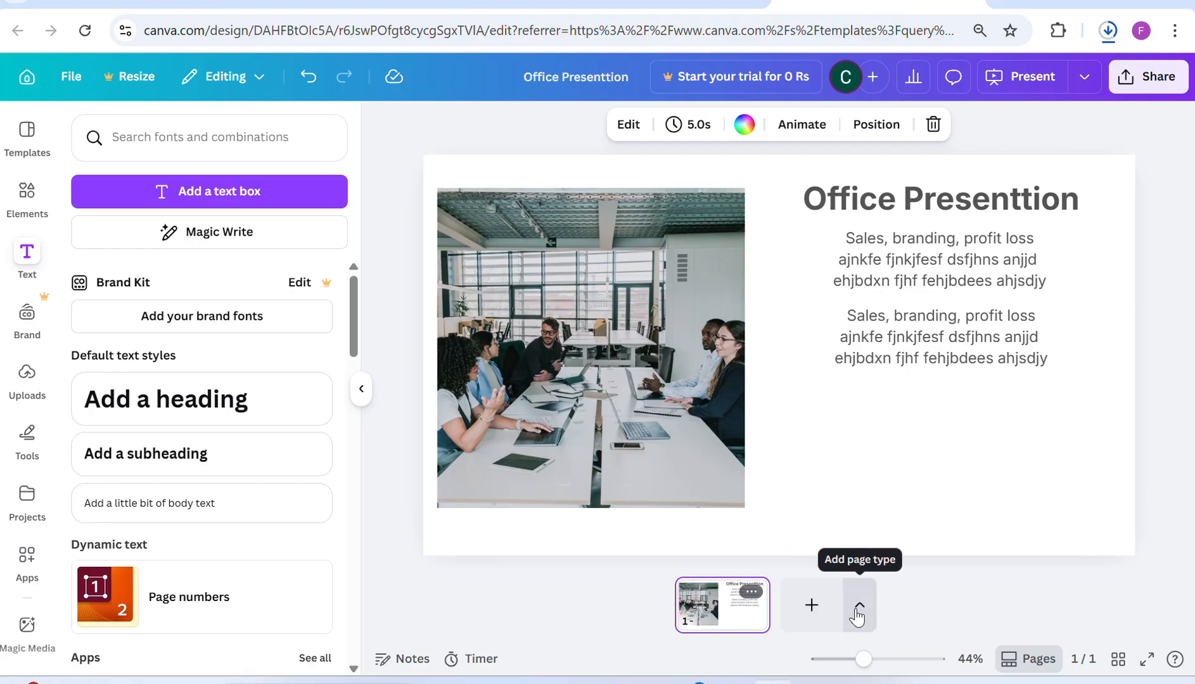
pyautogui.click(802, 606)
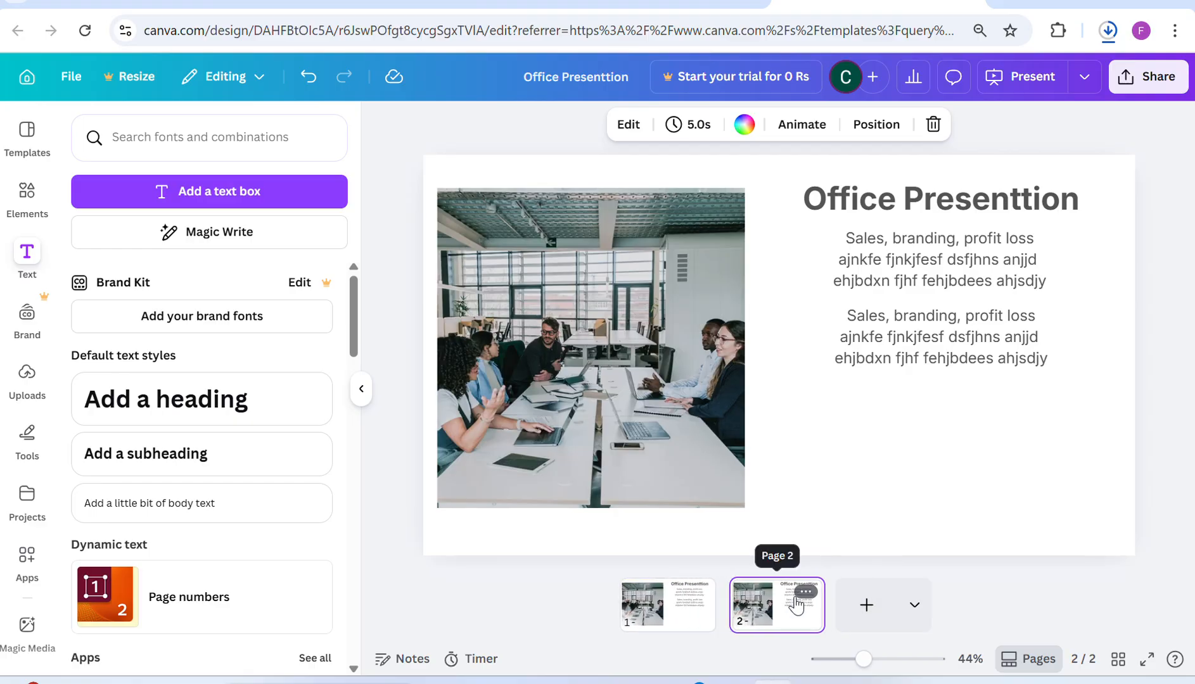
pyautogui.click(704, 602)
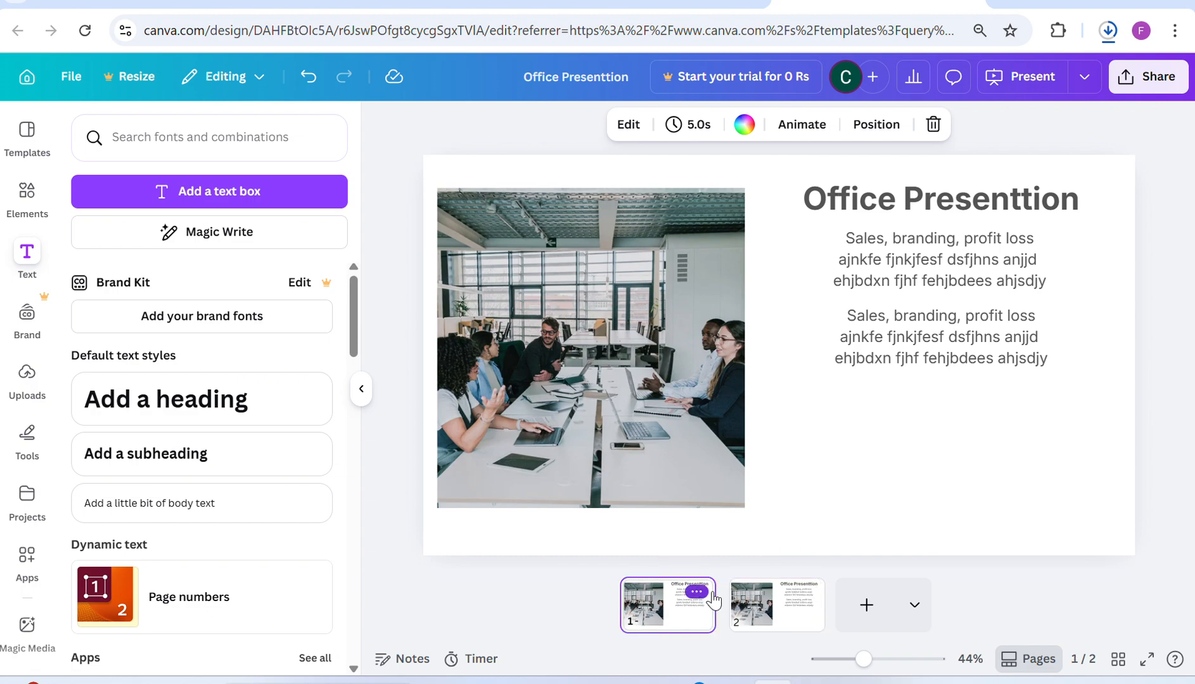
pyautogui.click(757, 602)
pyautogui.click(645, 612)
# Delete both body paragraphs under the title on page 1.
pyautogui.click(960, 317)
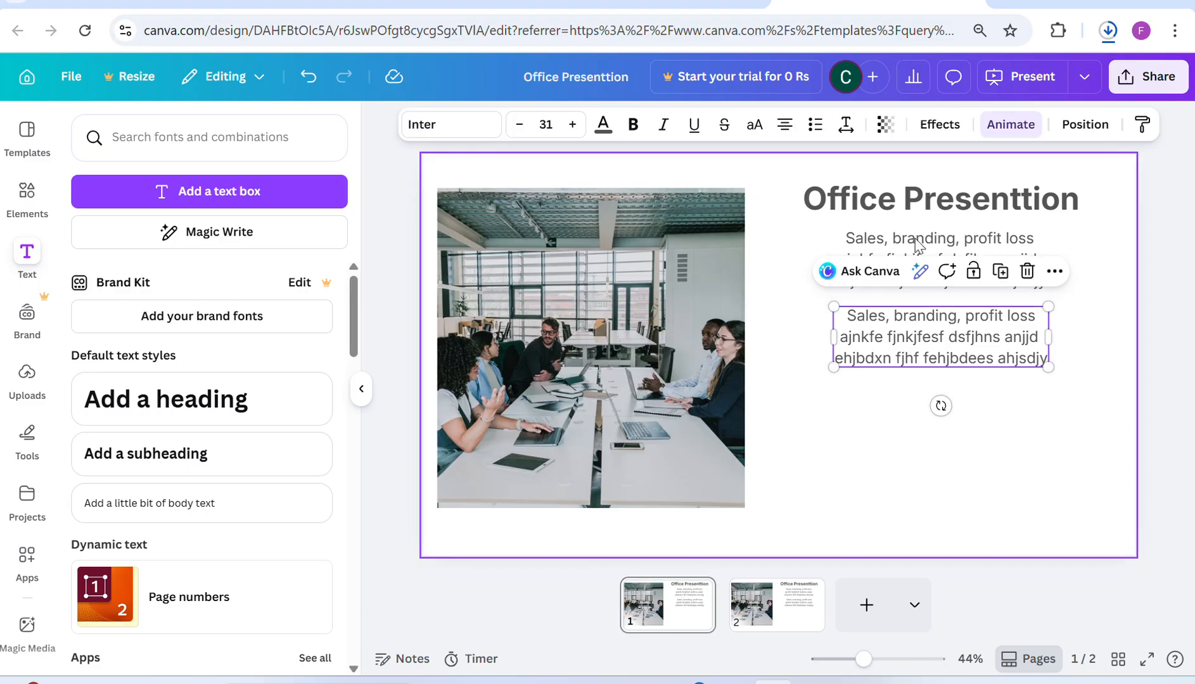
pyautogui.click(1027, 271)
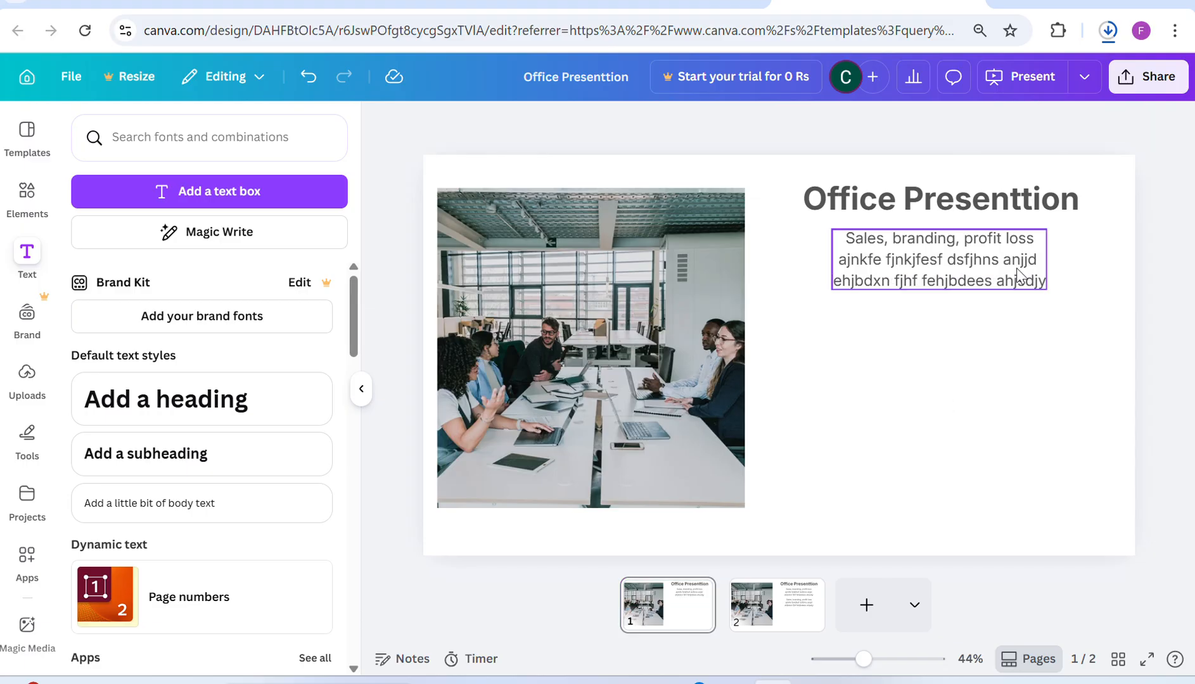
pyautogui.click(992, 271)
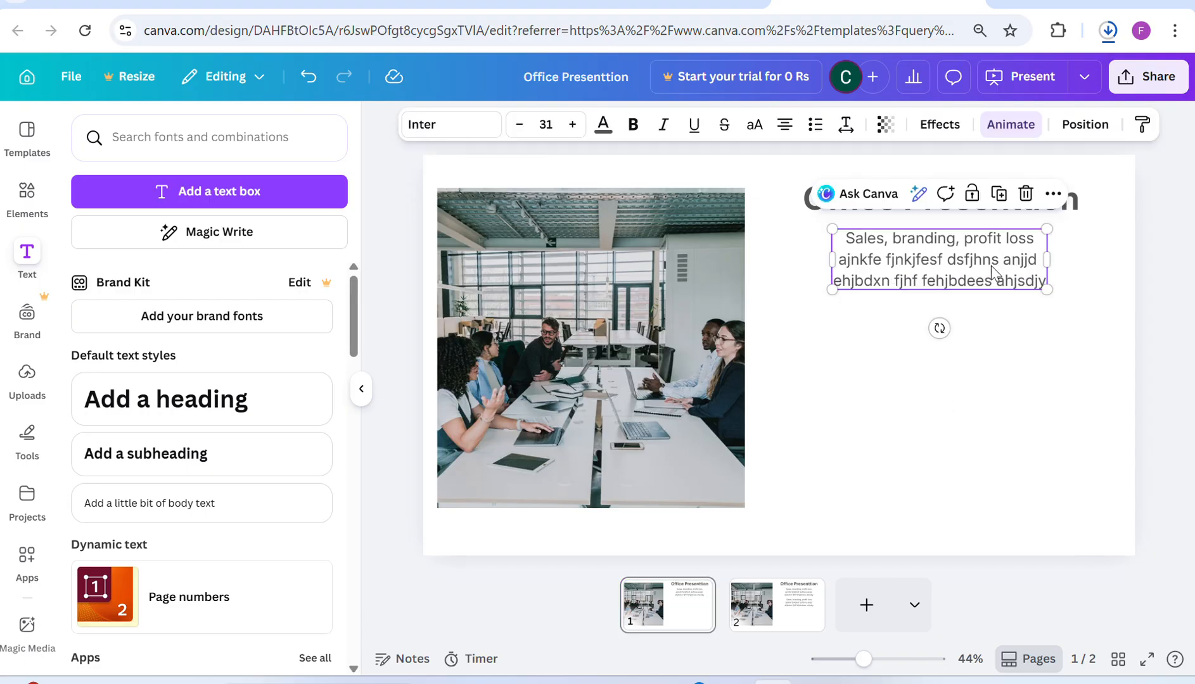
pyautogui.click(1026, 193)
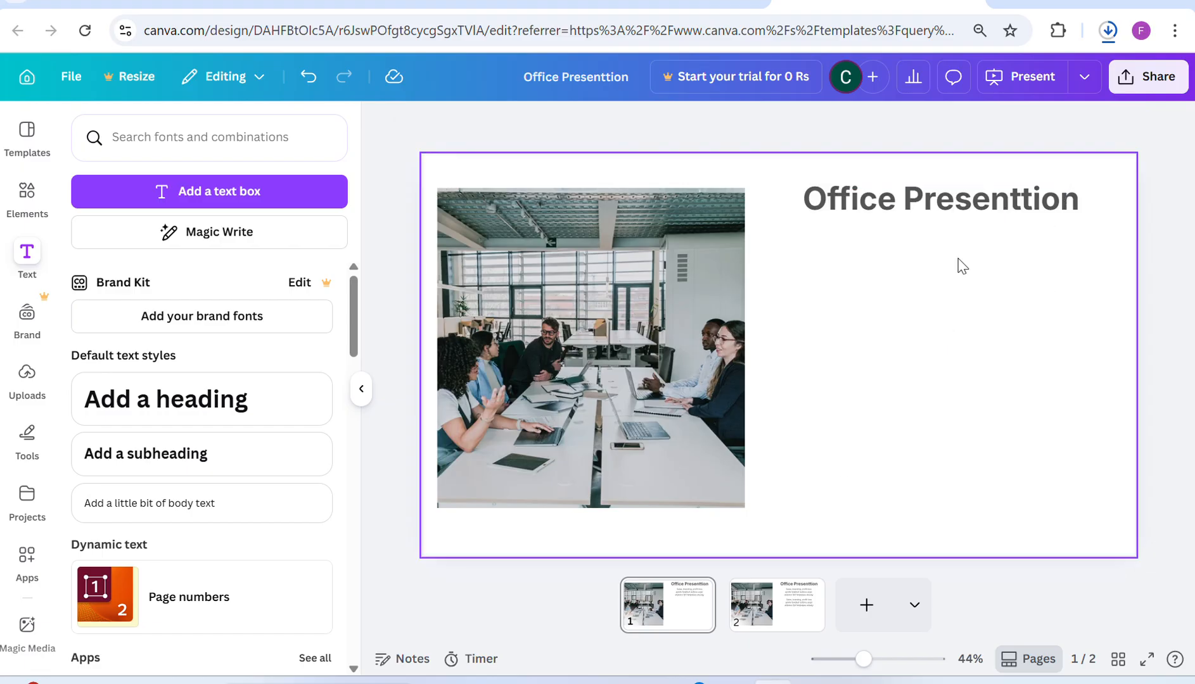
# Add another copy of the full slide as page 3, and delete both body paragraphs from page 2.
pyautogui.click(724, 607)
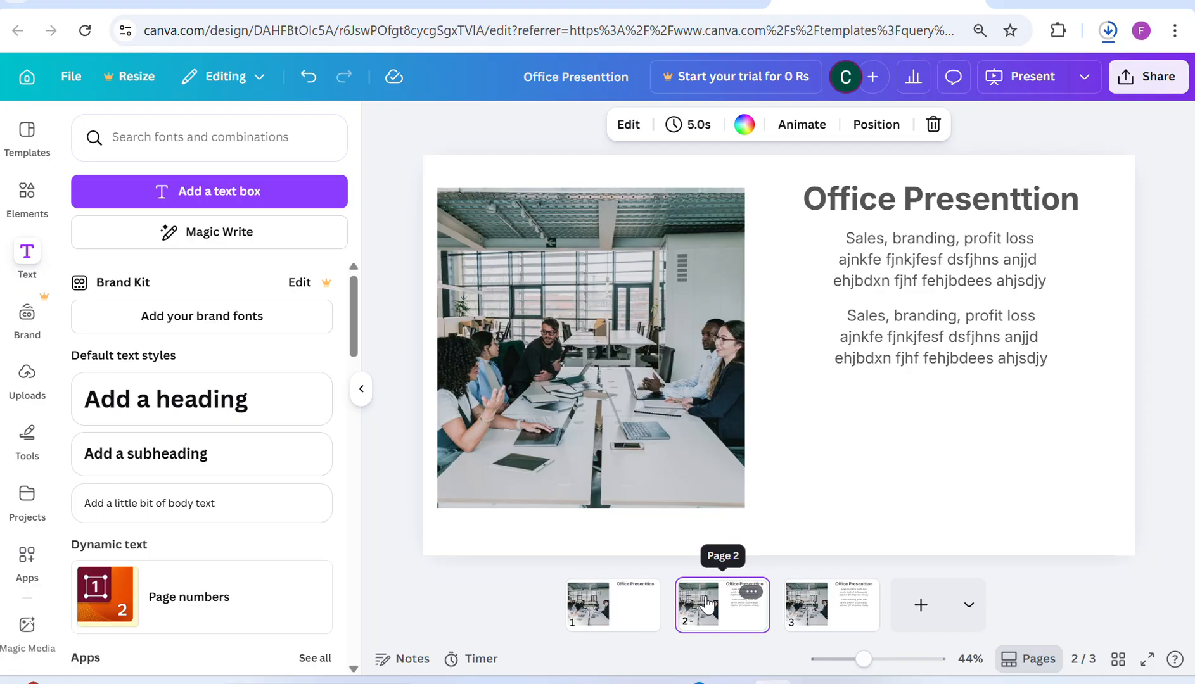
pyautogui.click(901, 327)
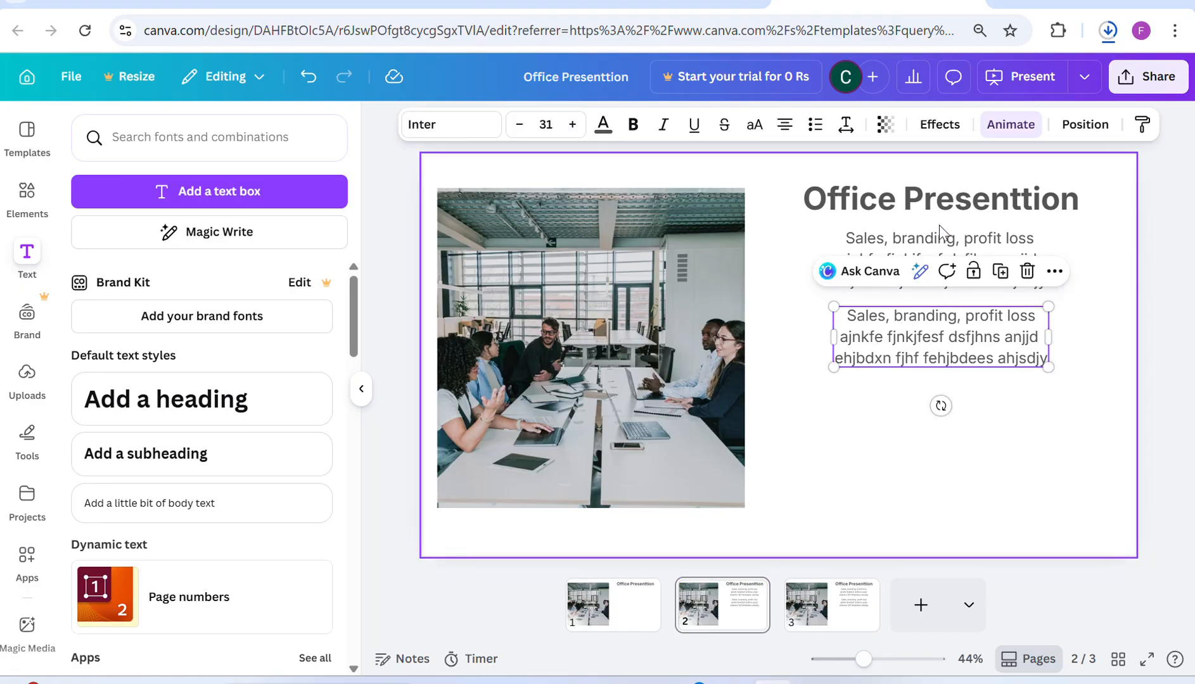
pyautogui.click(1026, 271)
pyautogui.click(1007, 263)
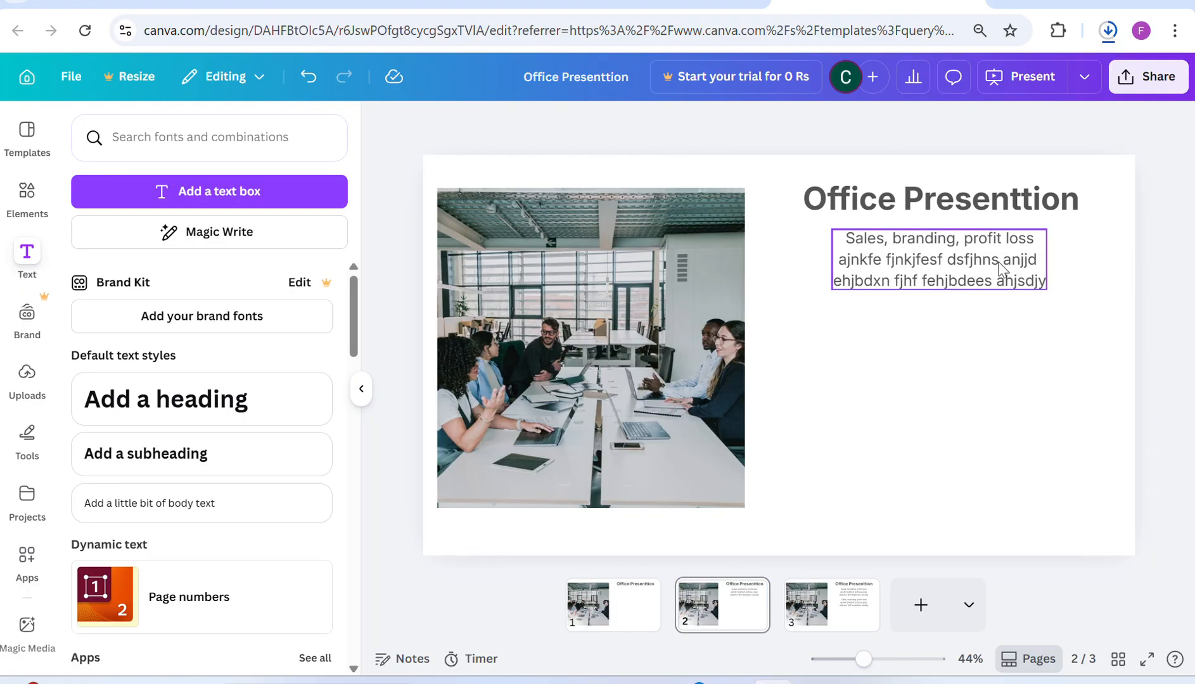
pyautogui.click(1027, 193)
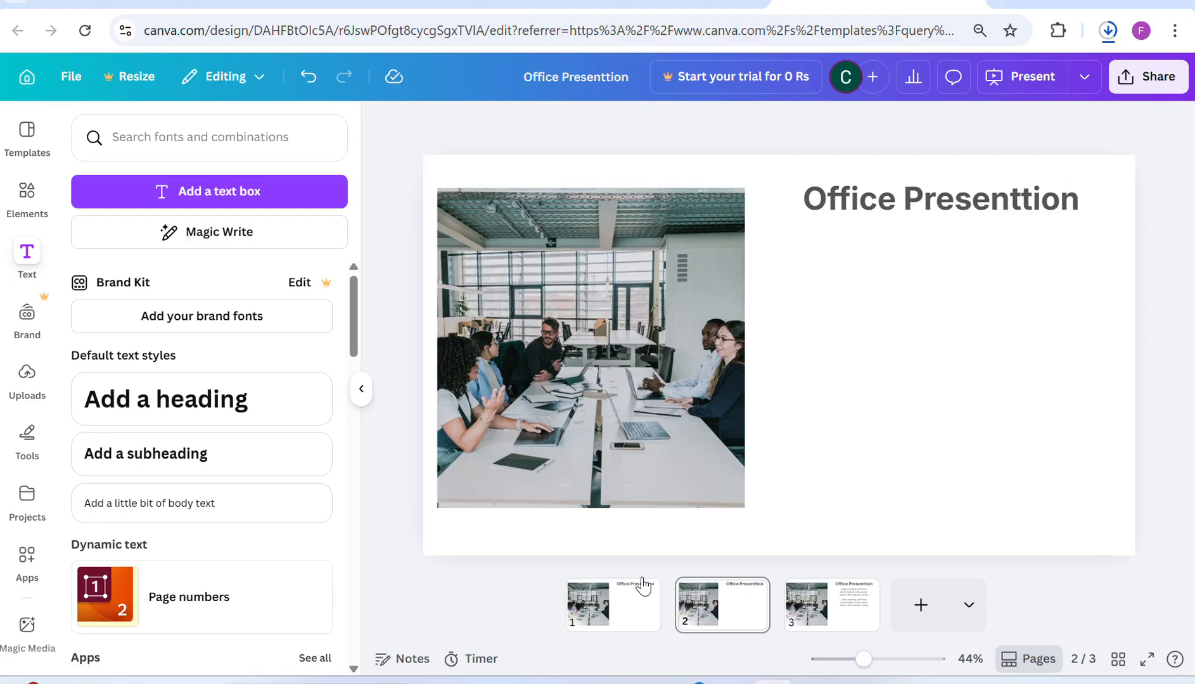
# Compare pages 1 and 2, delete the title from page 1, and check pages 2 and 3.
pyautogui.click(613, 613)
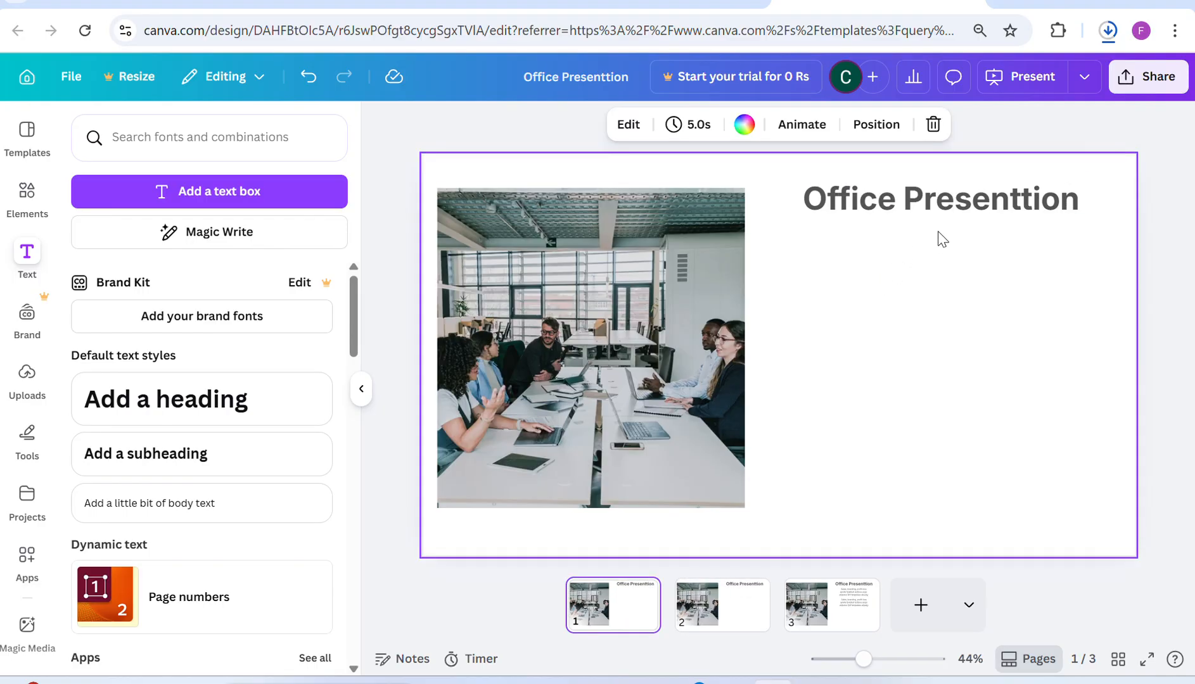
pyautogui.click(730, 629)
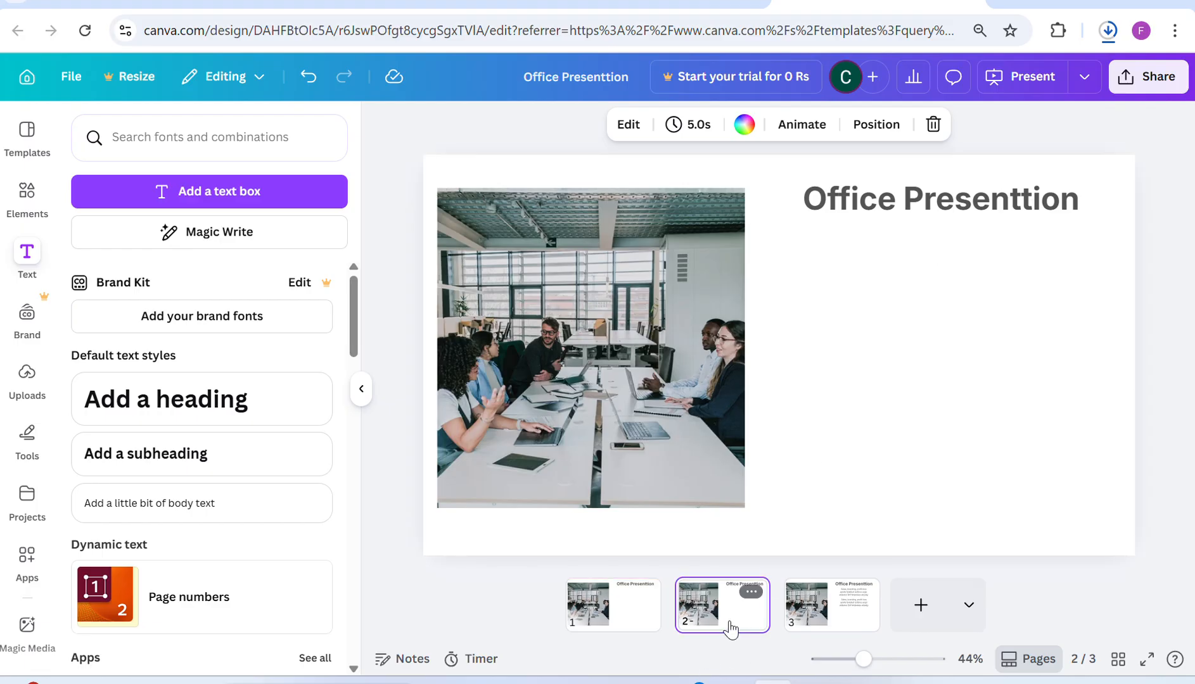
pyautogui.click(627, 628)
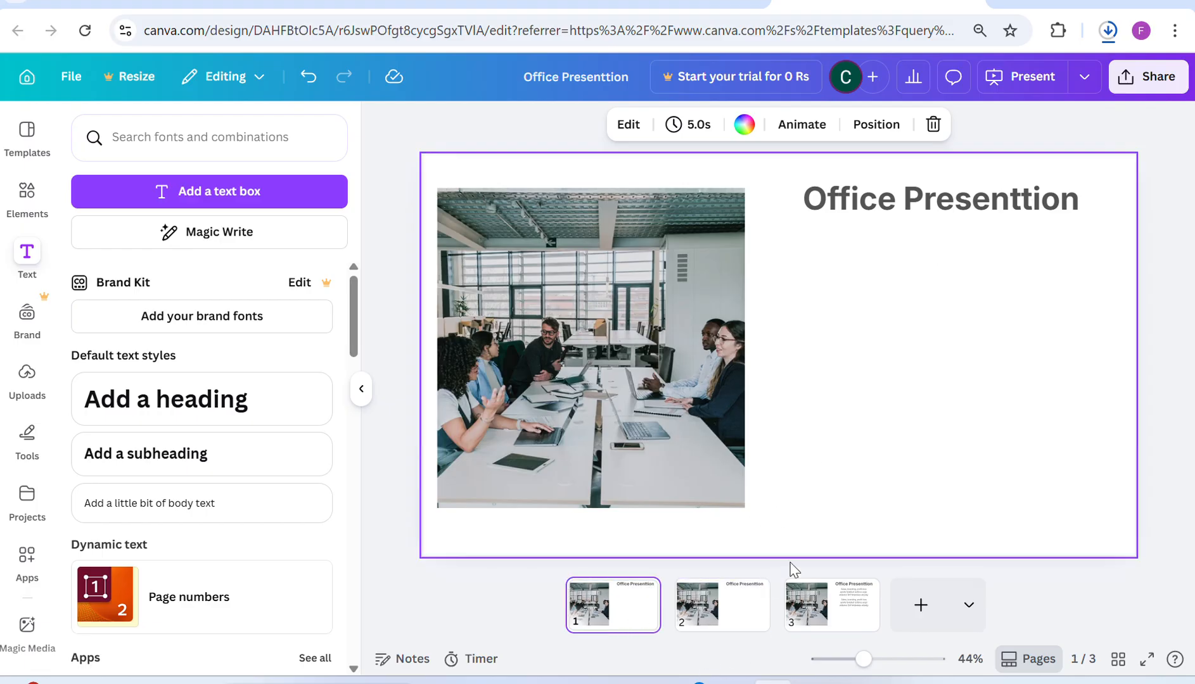
pyautogui.click(959, 199)
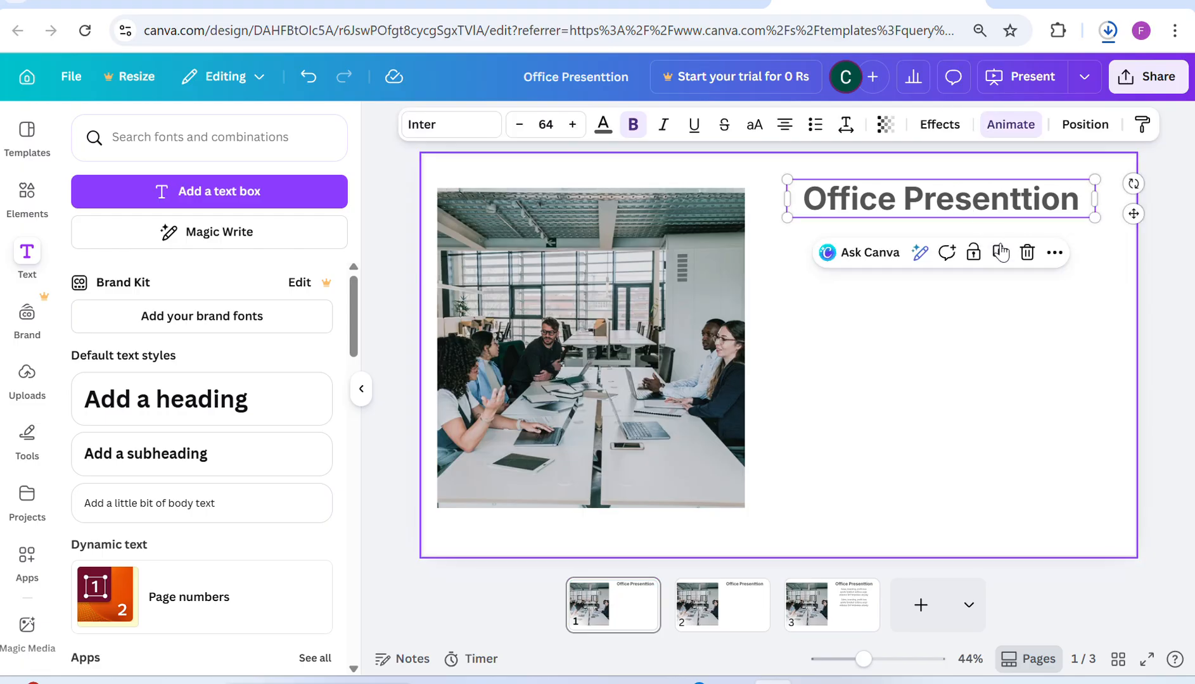
pyautogui.click(1027, 254)
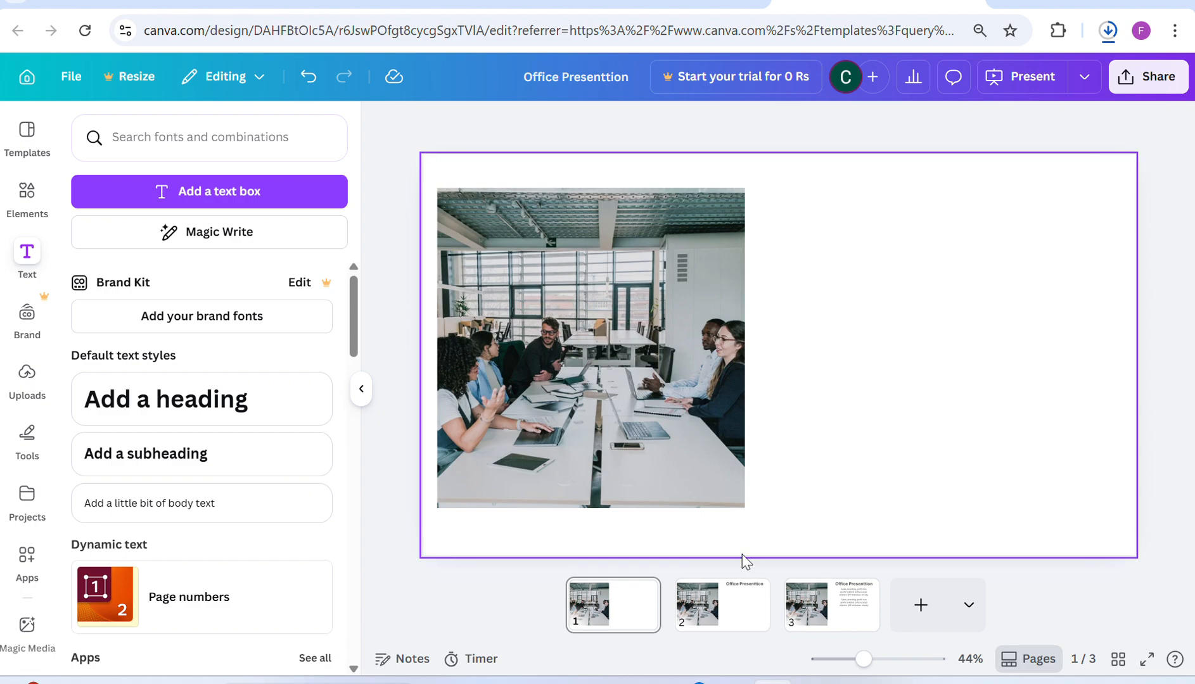
pyautogui.click(736, 615)
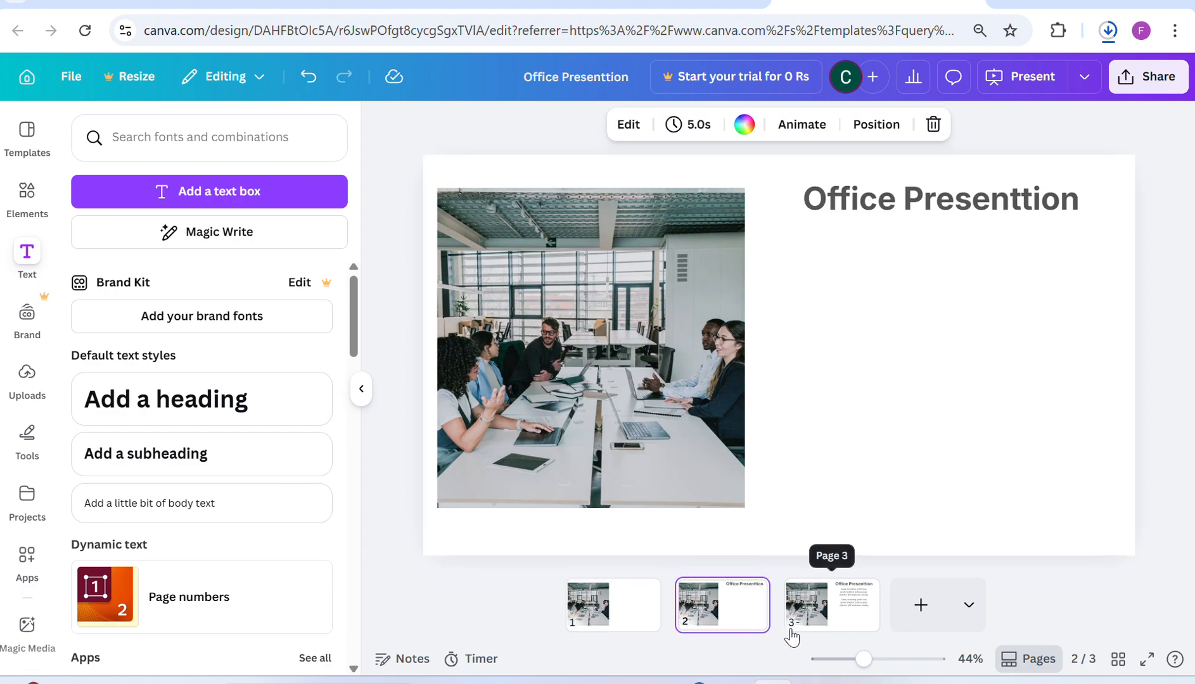
pyautogui.click(819, 618)
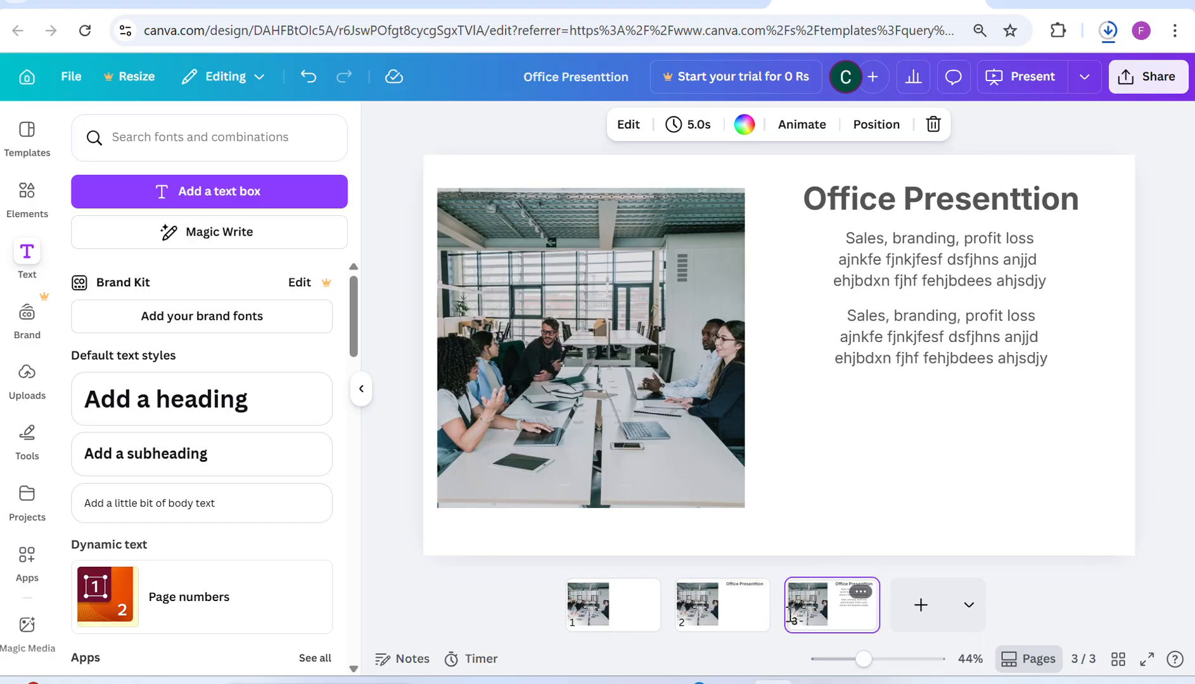
# Add a Color Wipe transition between pages 1 and 2.
pyautogui.click(570, 612)
pyautogui.moveTo(668, 613)
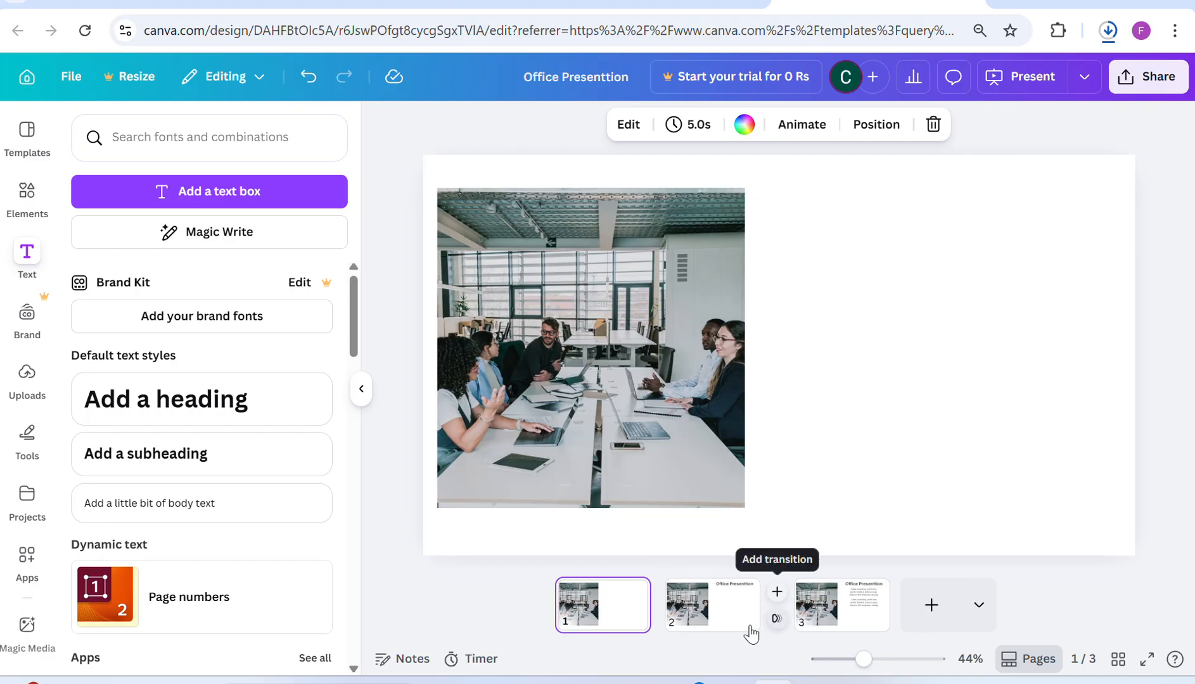
pyautogui.moveTo(666, 623)
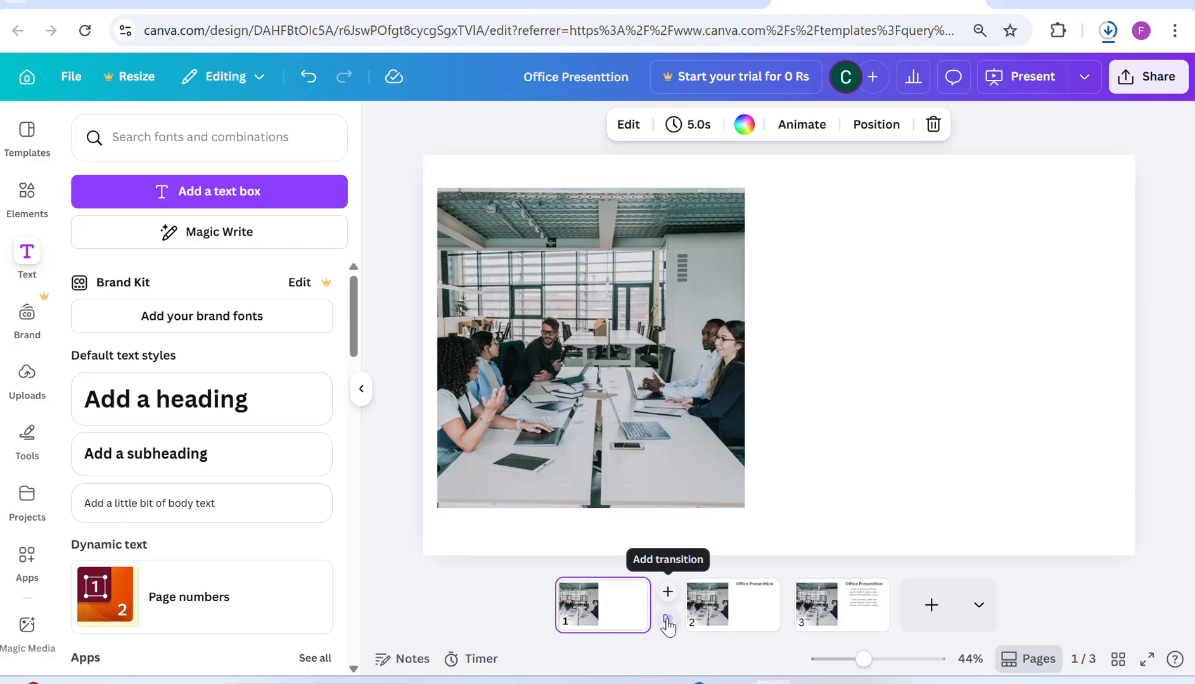
pyautogui.click(667, 621)
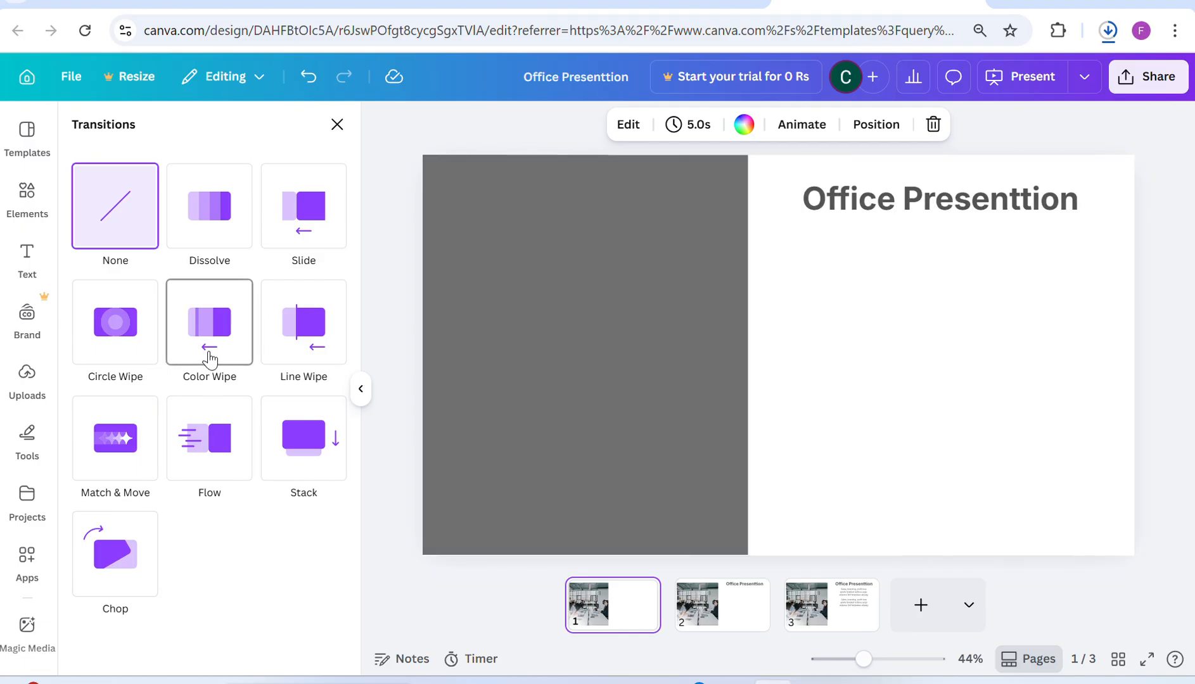
pyautogui.click(210, 358)
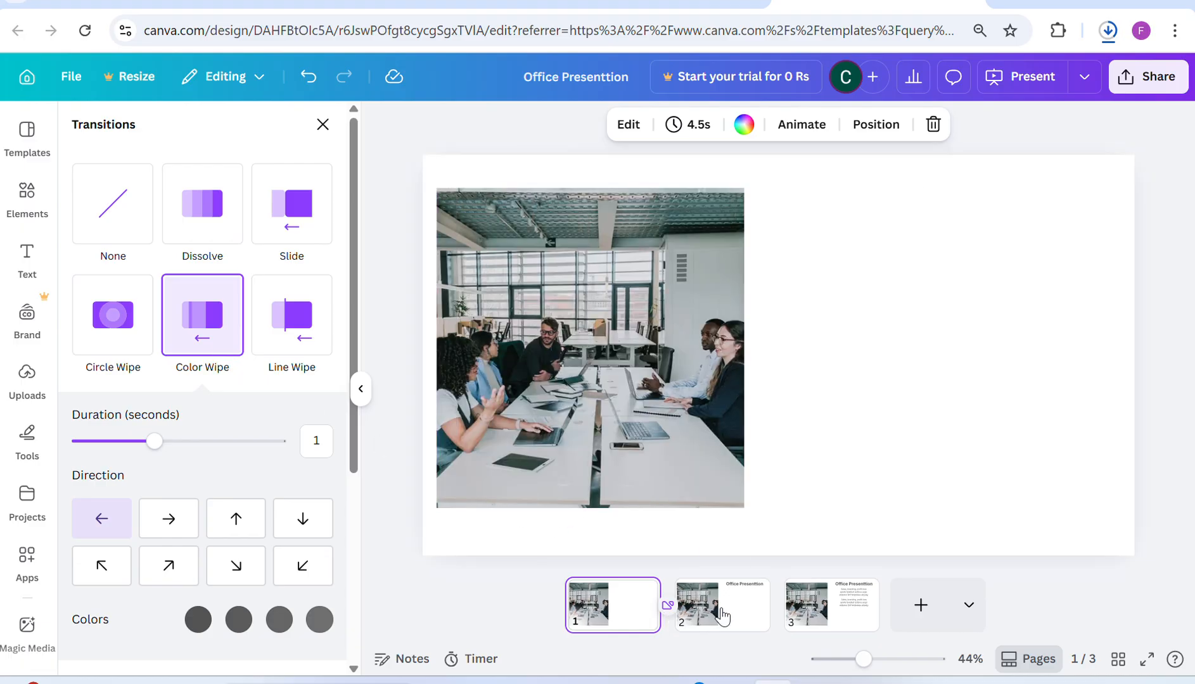
# Add a Flow transition between pages 2 and 3, set its duration to 2.2 seconds, and return to page 1.
pyautogui.click(778, 621)
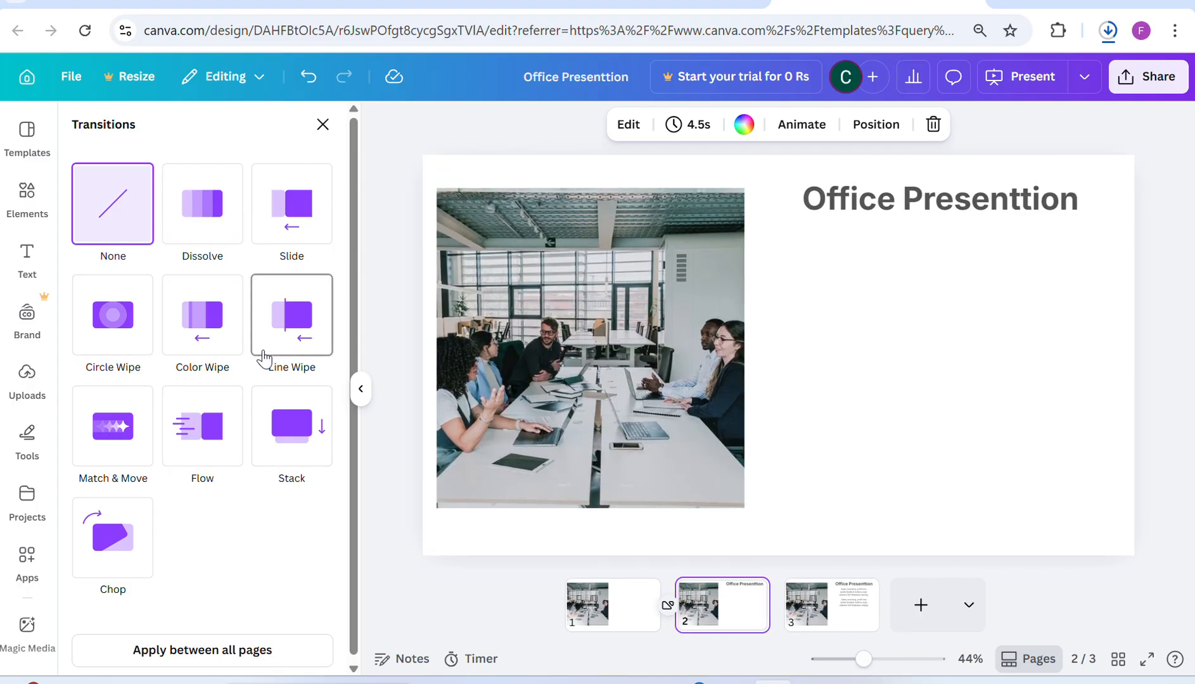
pyautogui.click(182, 467)
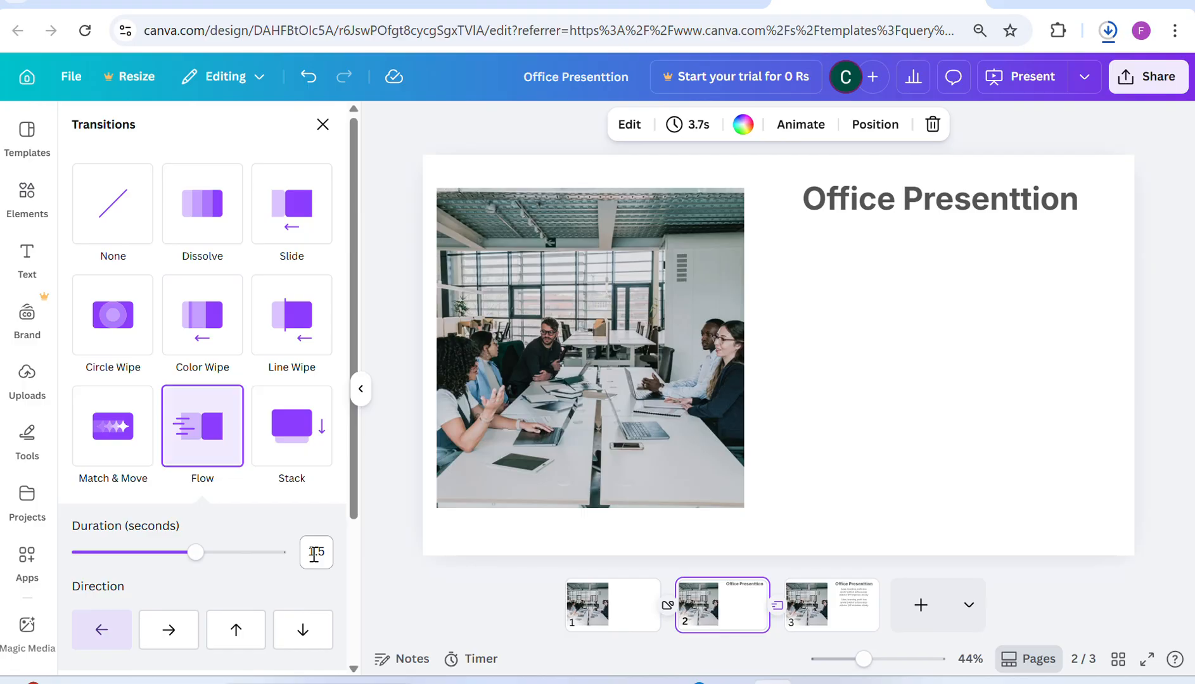
pyautogui.click(314, 555)
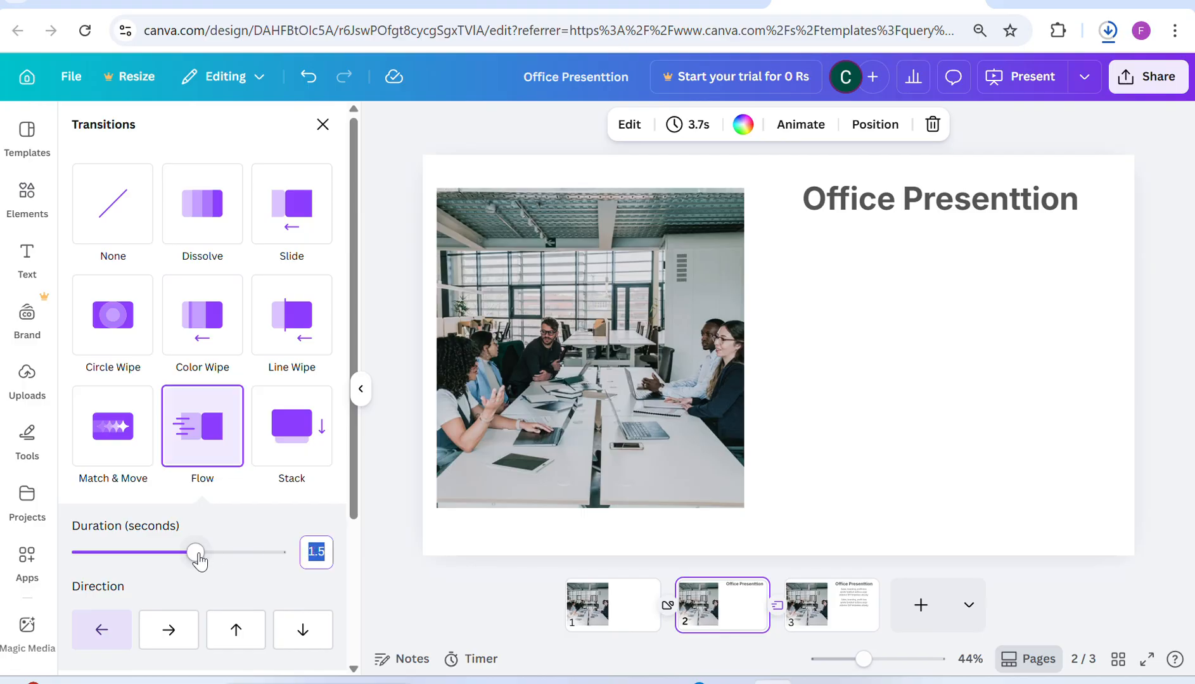
pyautogui.moveTo(195, 553); pyautogui.dragTo(211, 562)
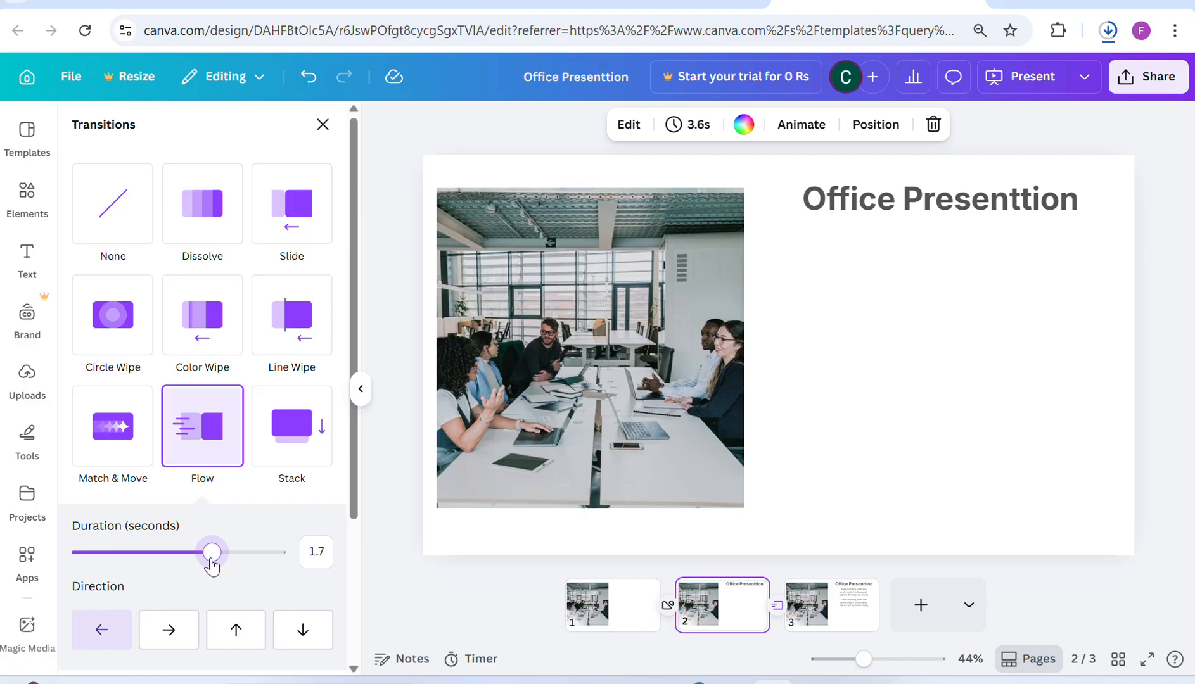
pyautogui.click(303, 631)
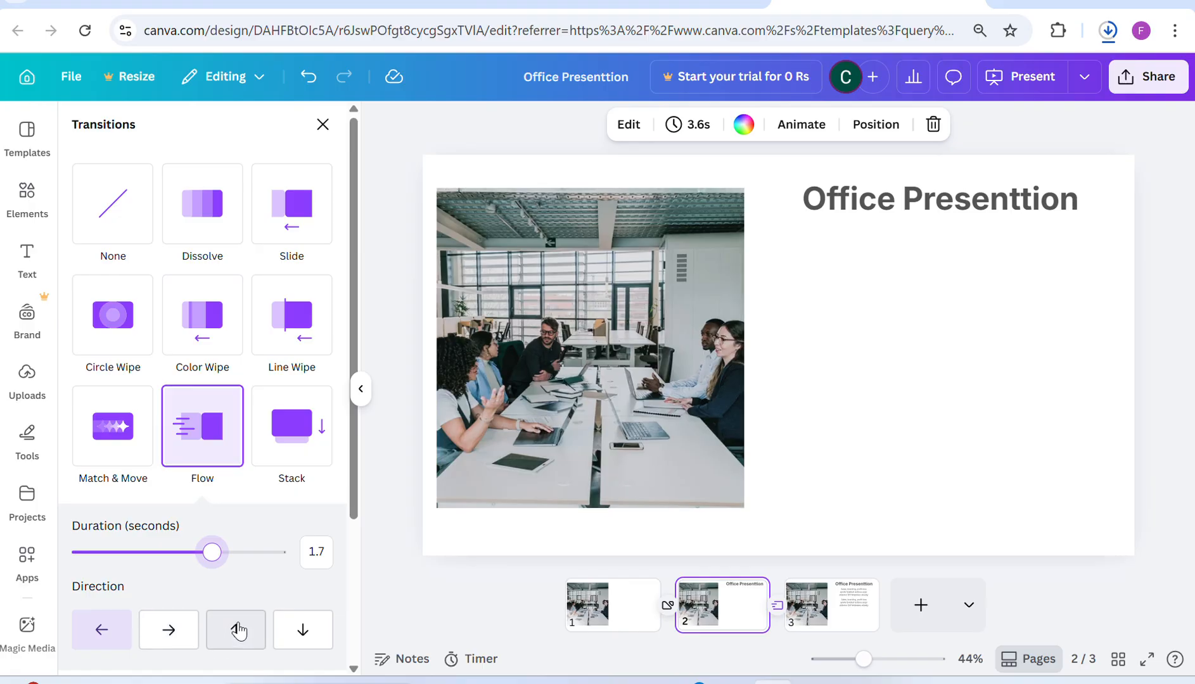
pyautogui.moveTo(216, 558); pyautogui.dragTo(263, 562)
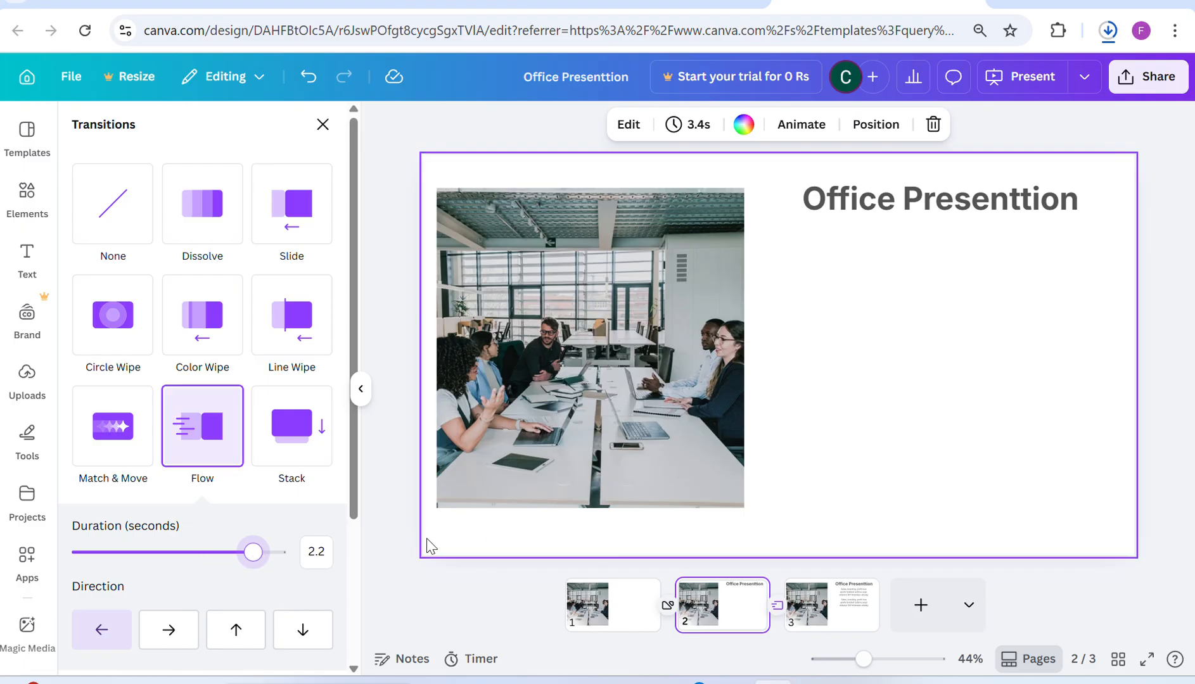
pyautogui.click(614, 612)
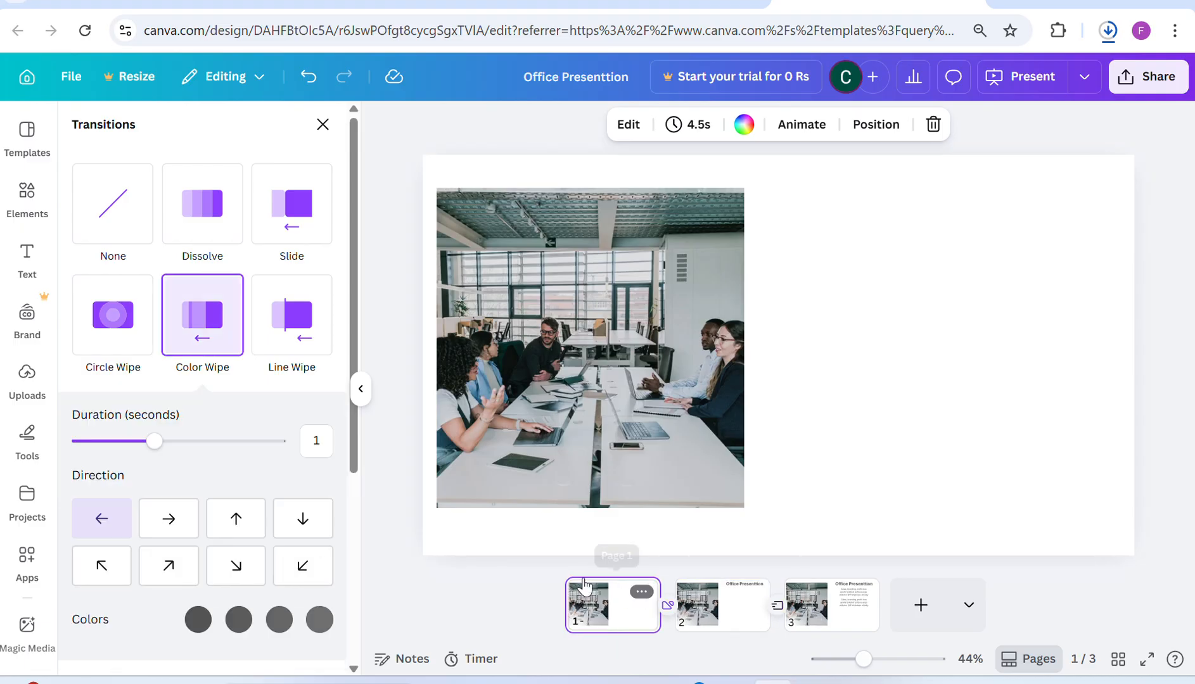
# Preview other directions for the Flow transition between pages 2 and 3, and set its duration to 1.6 seconds.
pyautogui.click(758, 609)
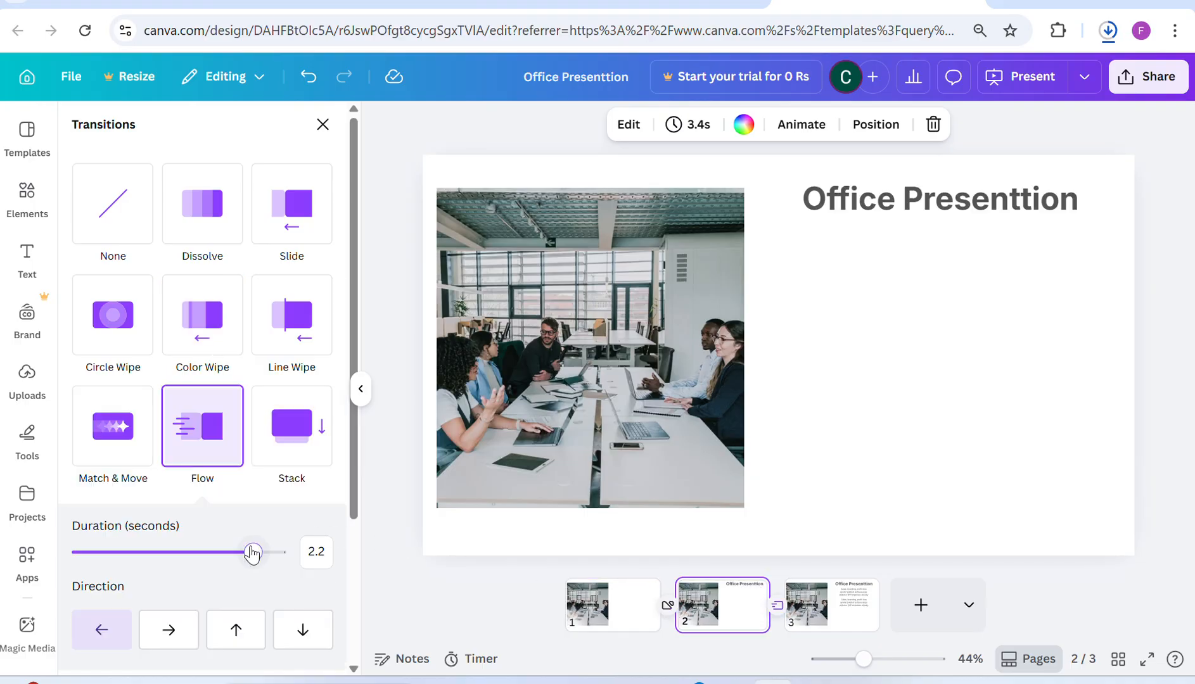
pyautogui.moveTo(252, 552); pyautogui.dragTo(245, 552)
pyautogui.click(245, 637)
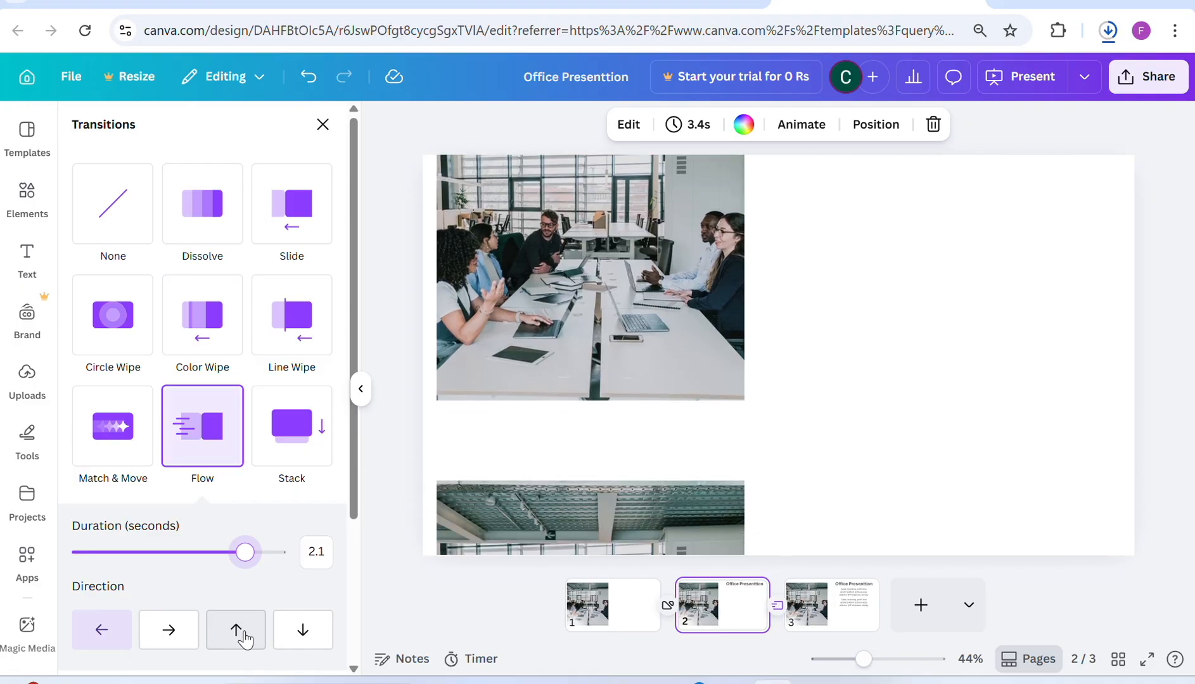
pyautogui.click(168, 637)
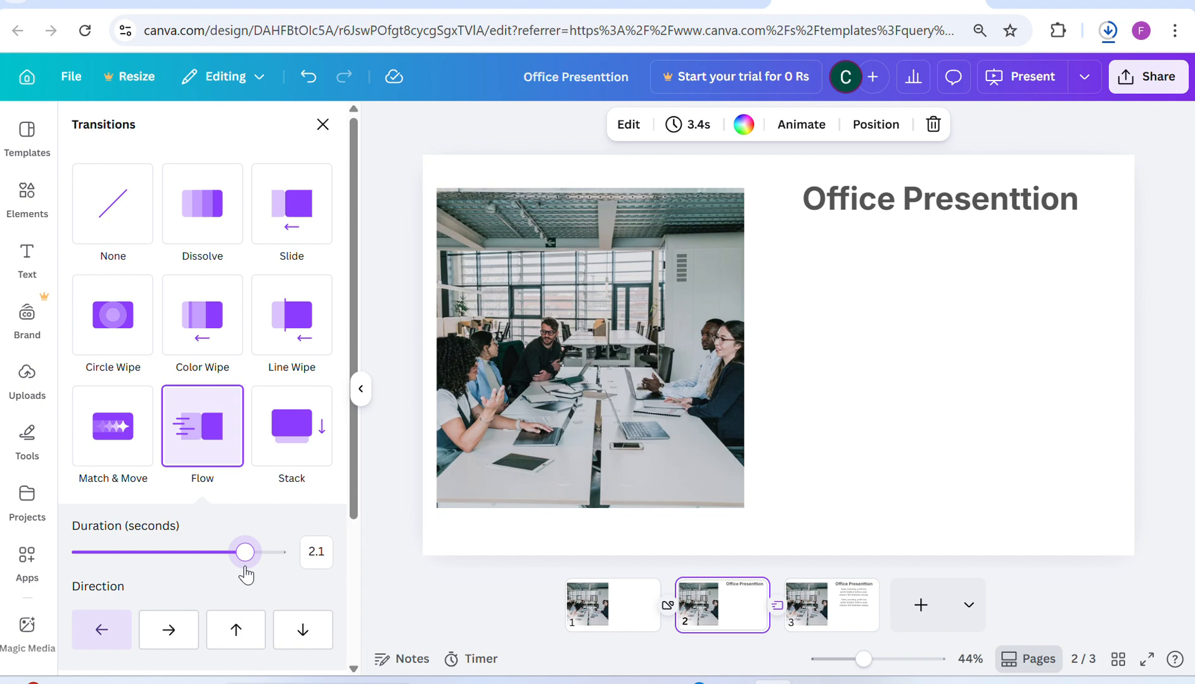
pyautogui.moveTo(246, 565); pyautogui.dragTo(204, 563)
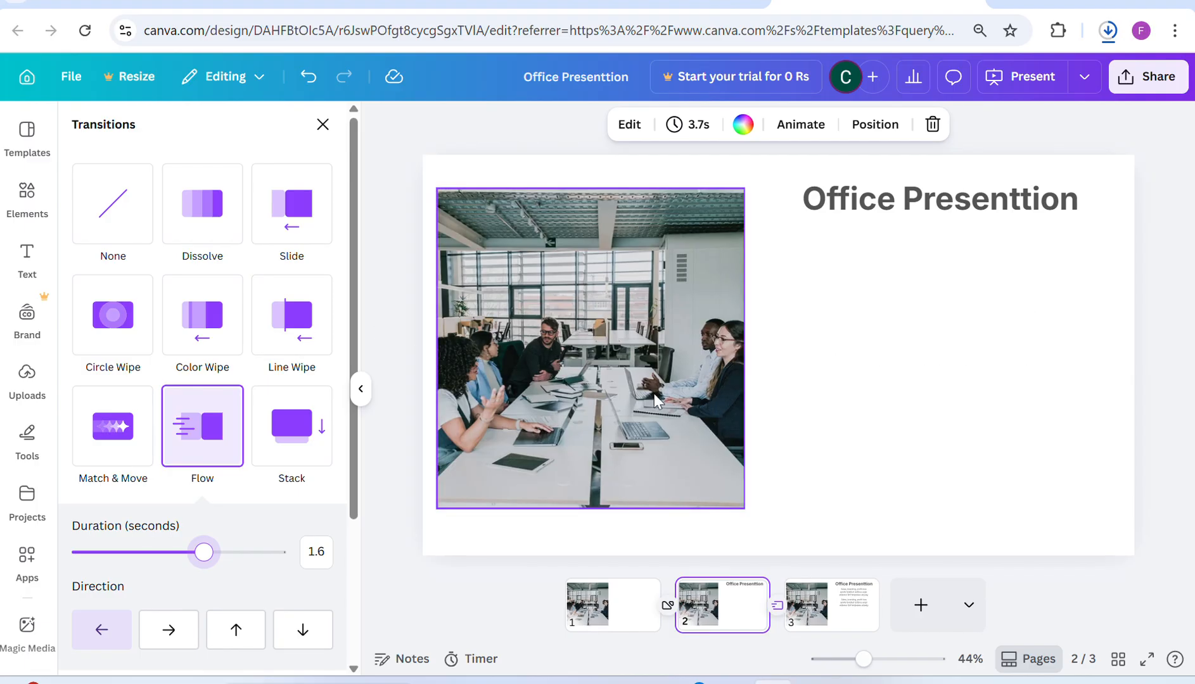
# Present the design full screen from page 1, advance through its pages to check the transitions, and return to page 1 in the editor.
pyautogui.click(610, 609)
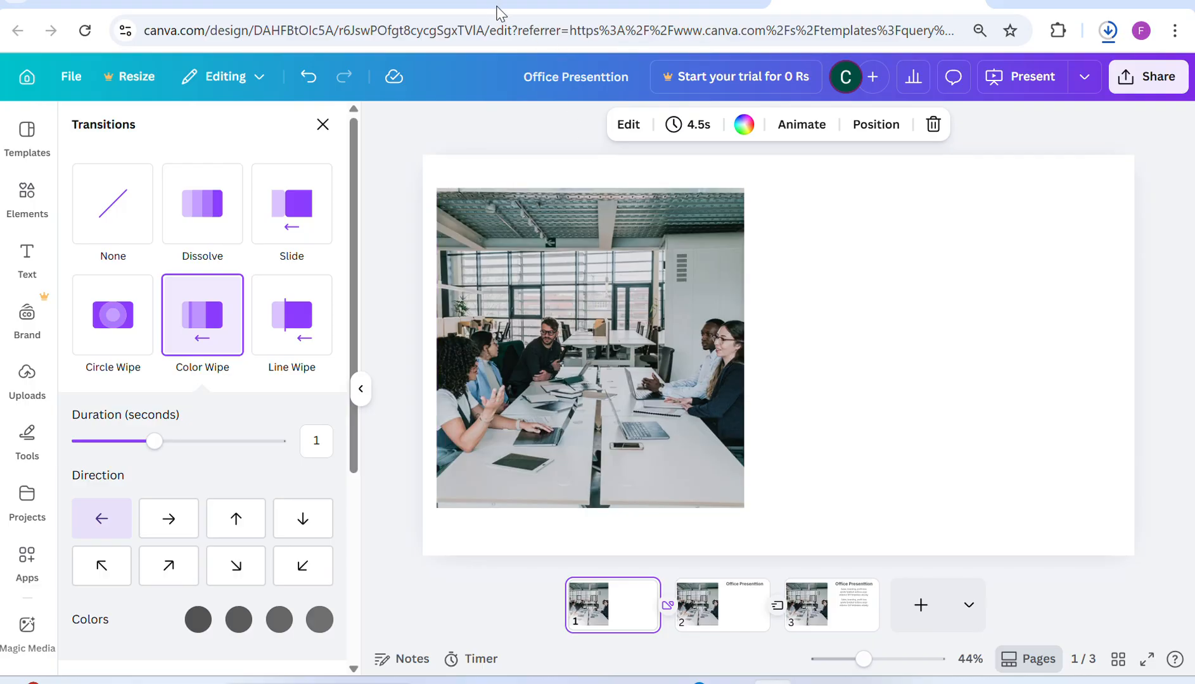
pyautogui.click(1008, 77)
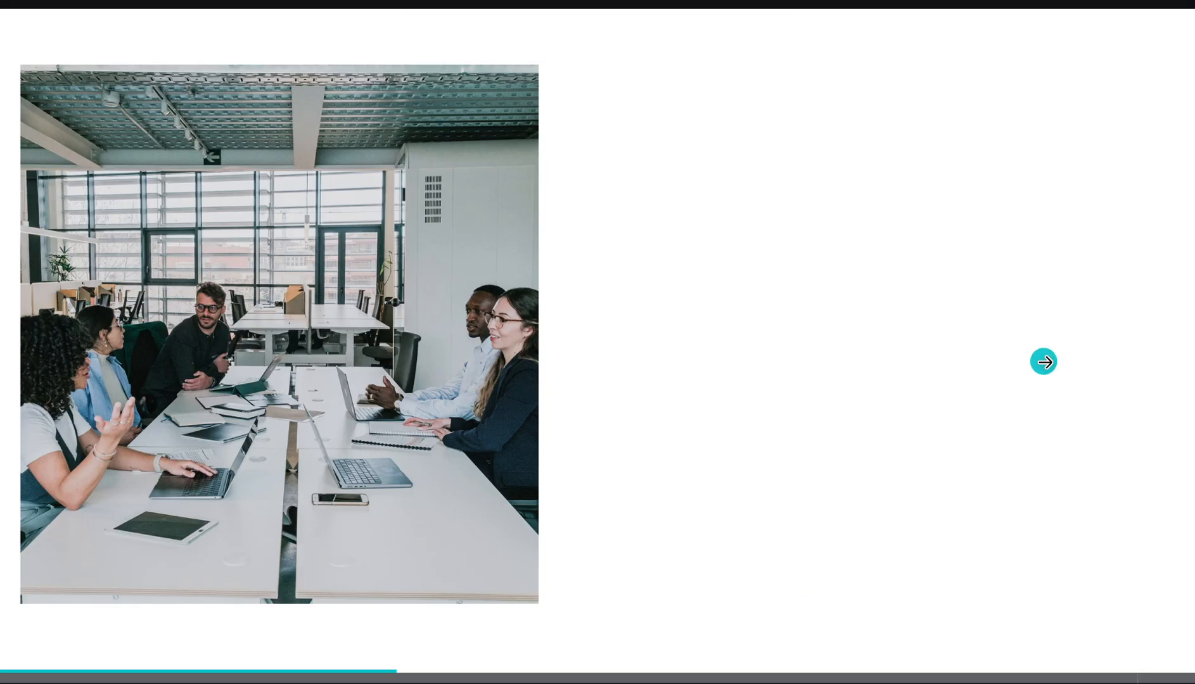
pyautogui.click(1043, 362)
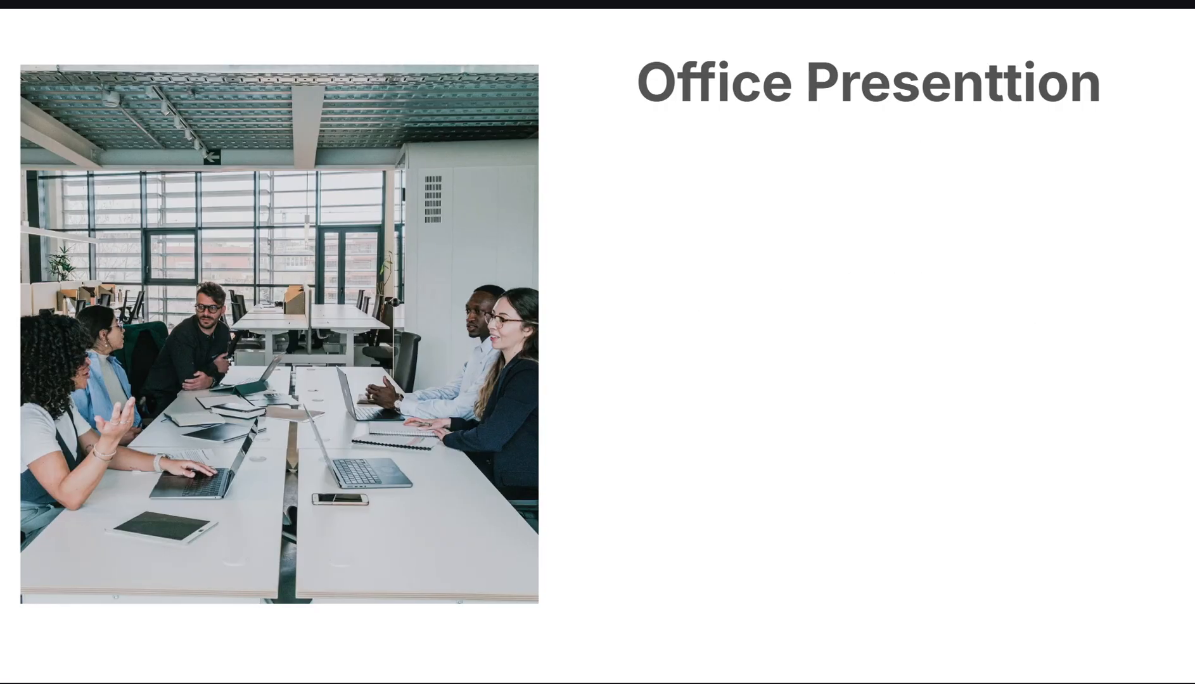
pyautogui.press('Right')
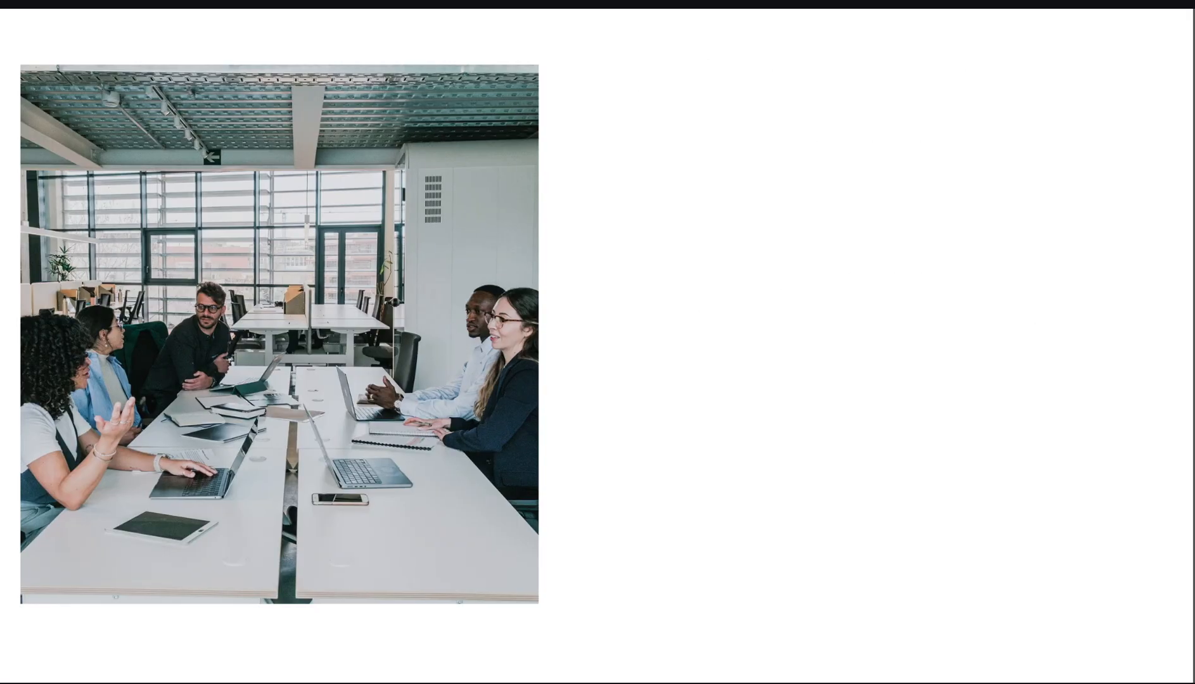
pyautogui.press('Right')
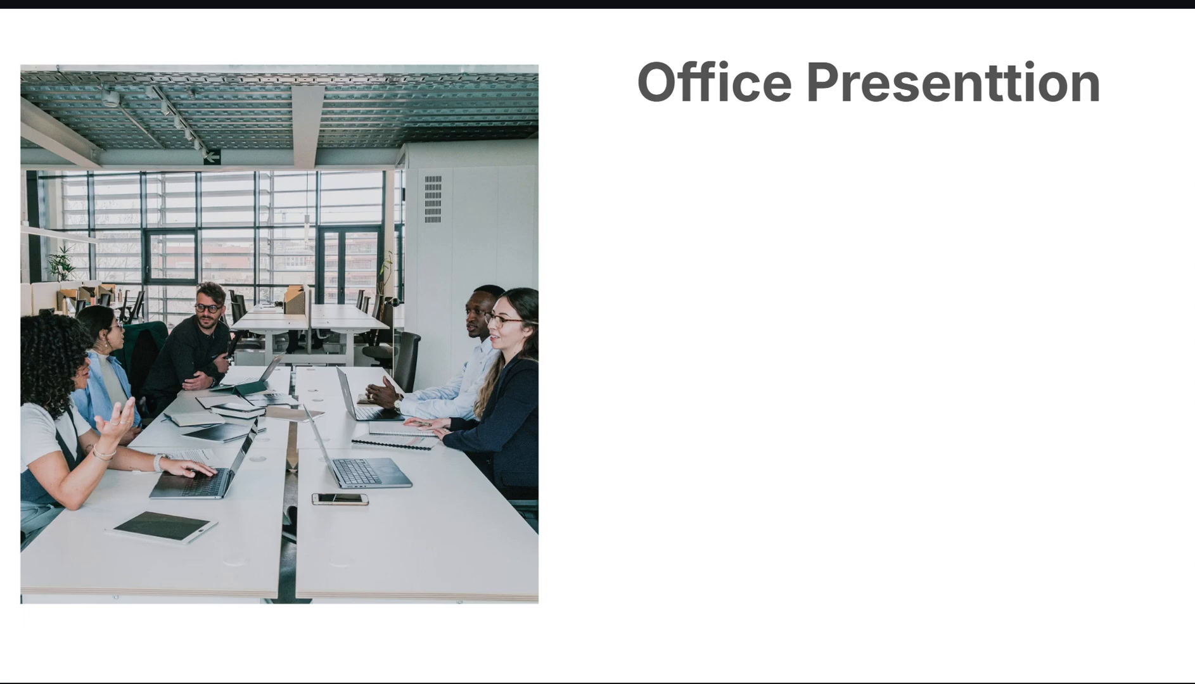
pyautogui.press('Escape')
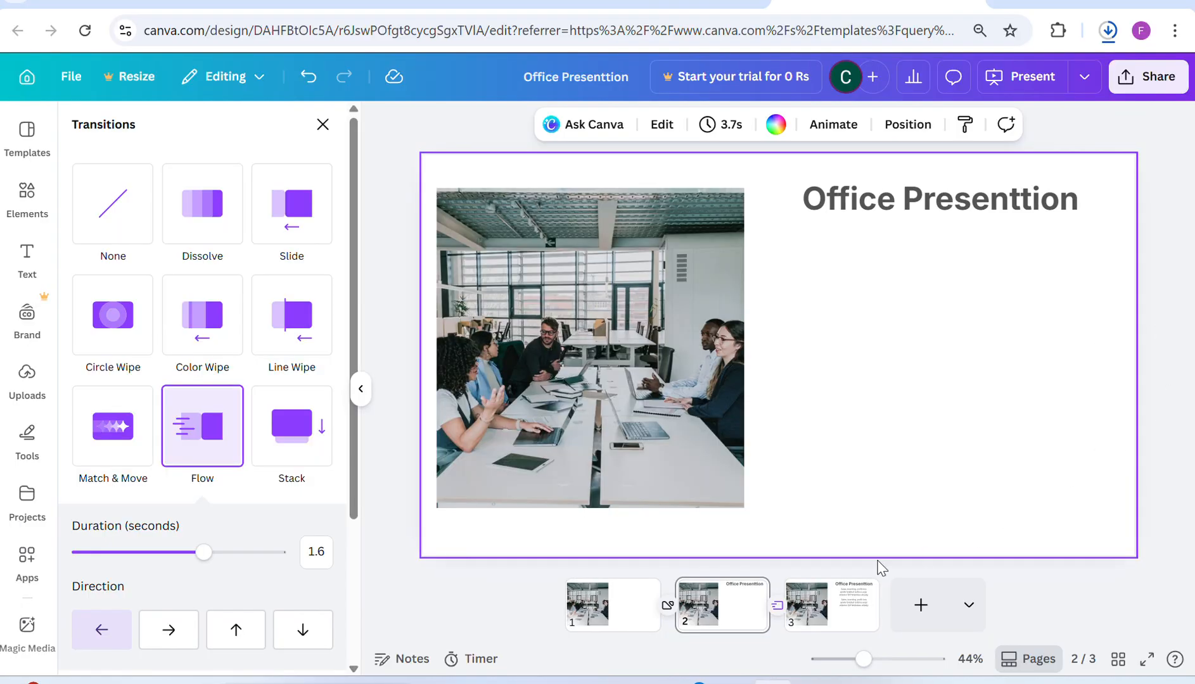
pyautogui.click(600, 606)
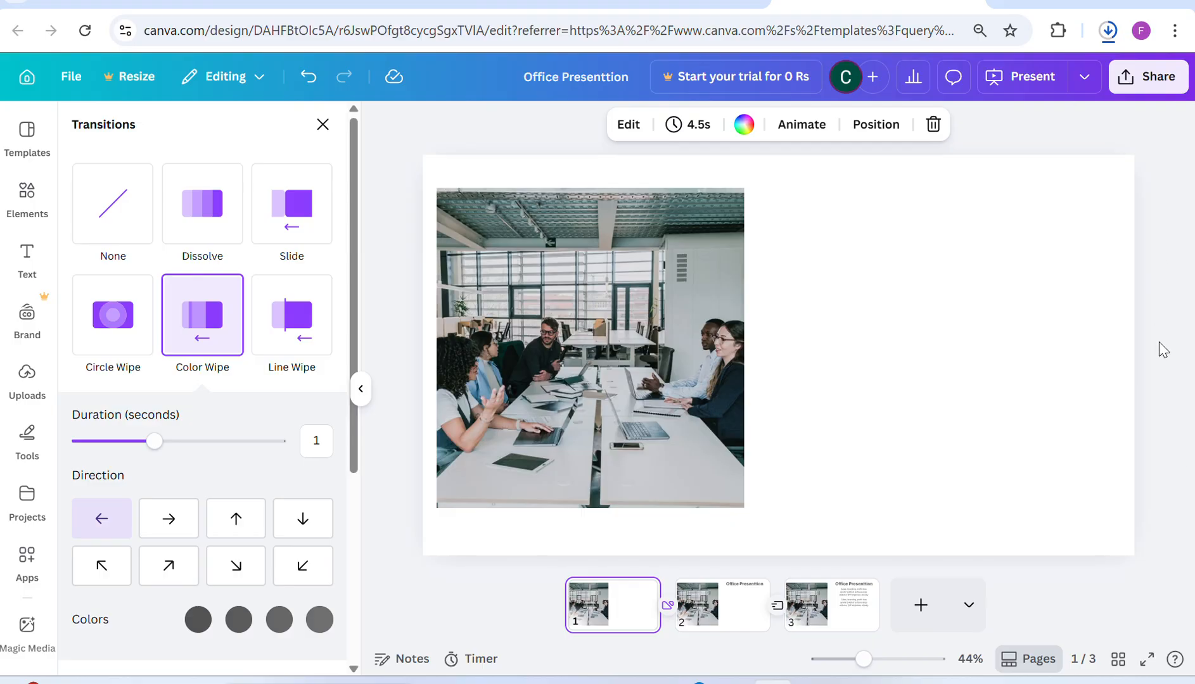
pyautogui.press('Escape')
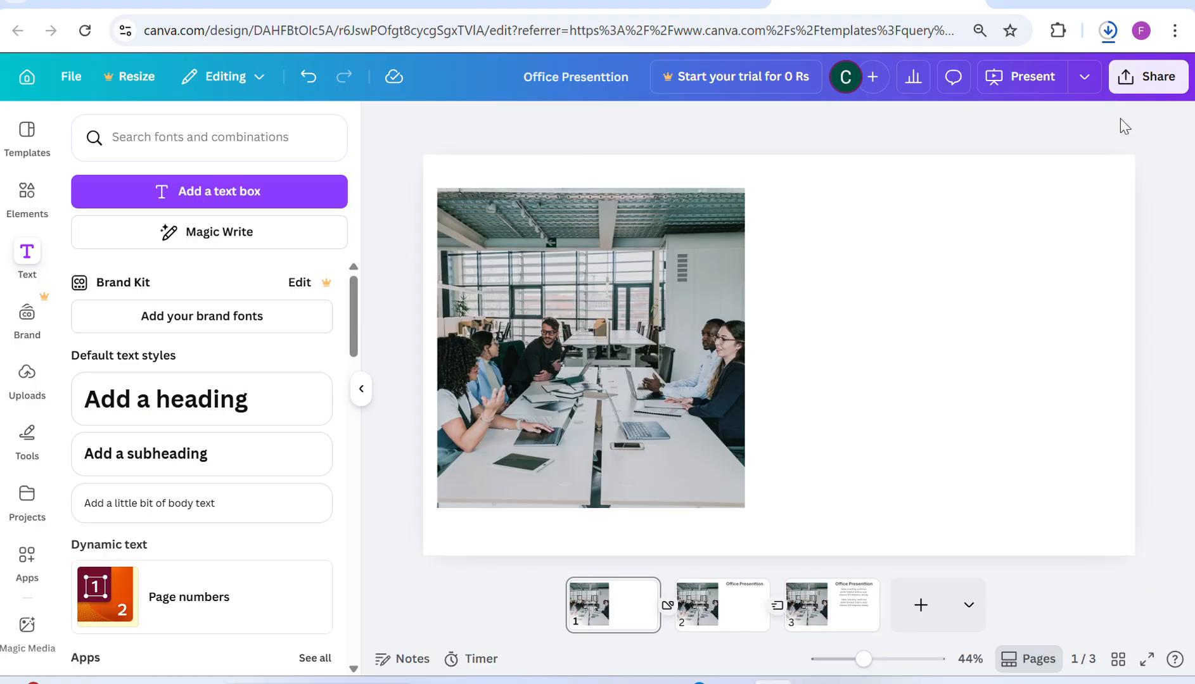
# Download pages 1–3 of the design as an MP4 video at 1080p (HD) quality.
pyautogui.click(1125, 96)
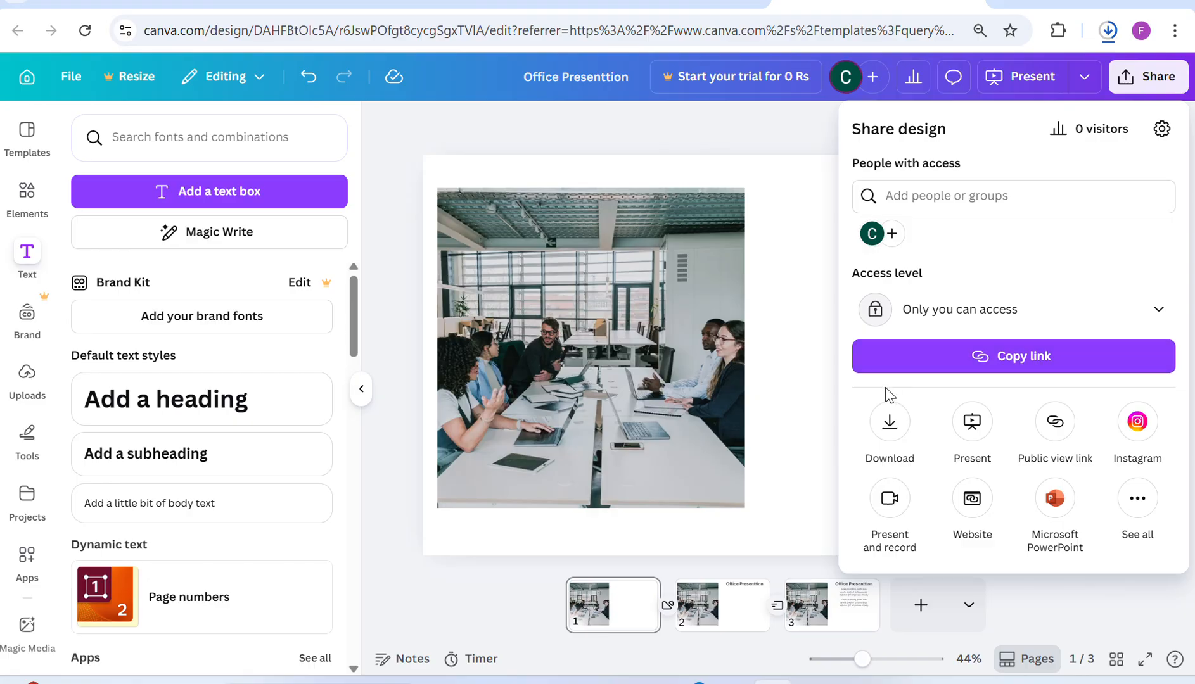
pyautogui.click(891, 434)
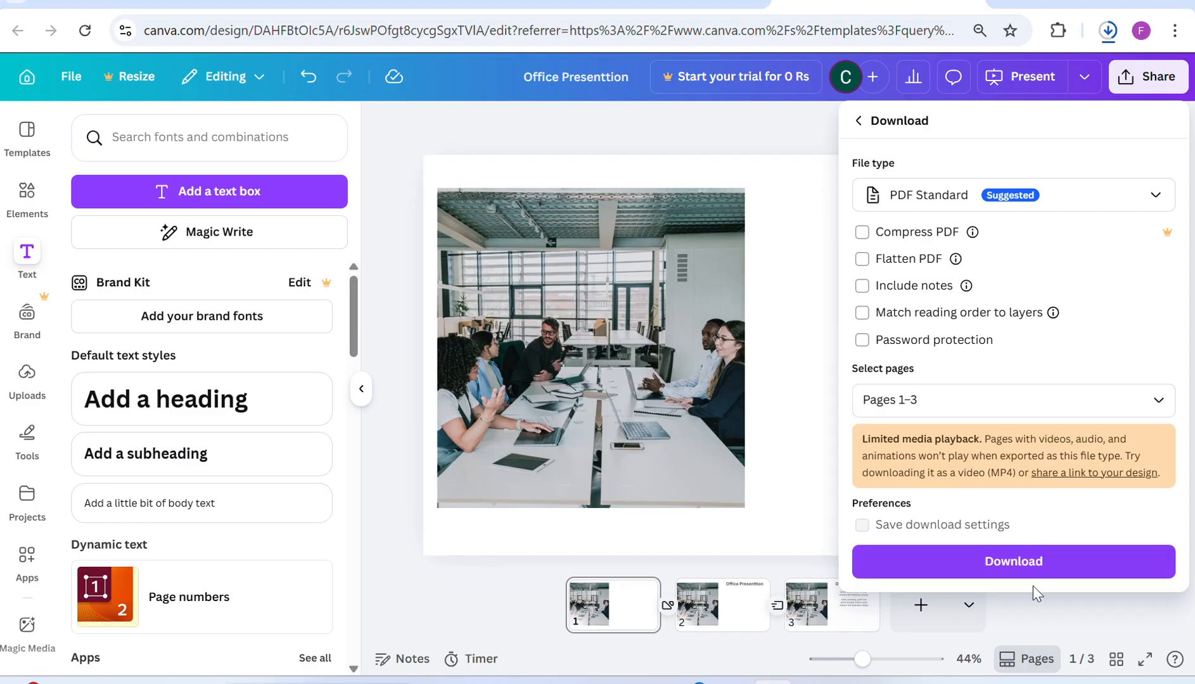
pyautogui.click(1165, 200)
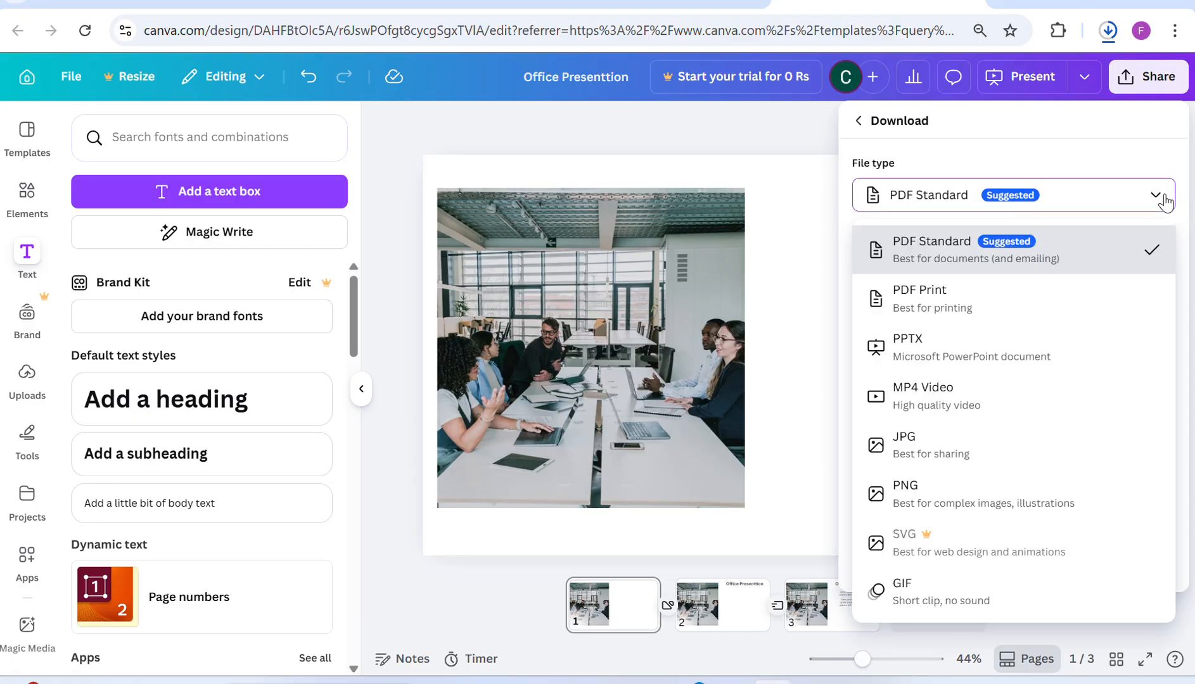
pyautogui.click(1073, 399)
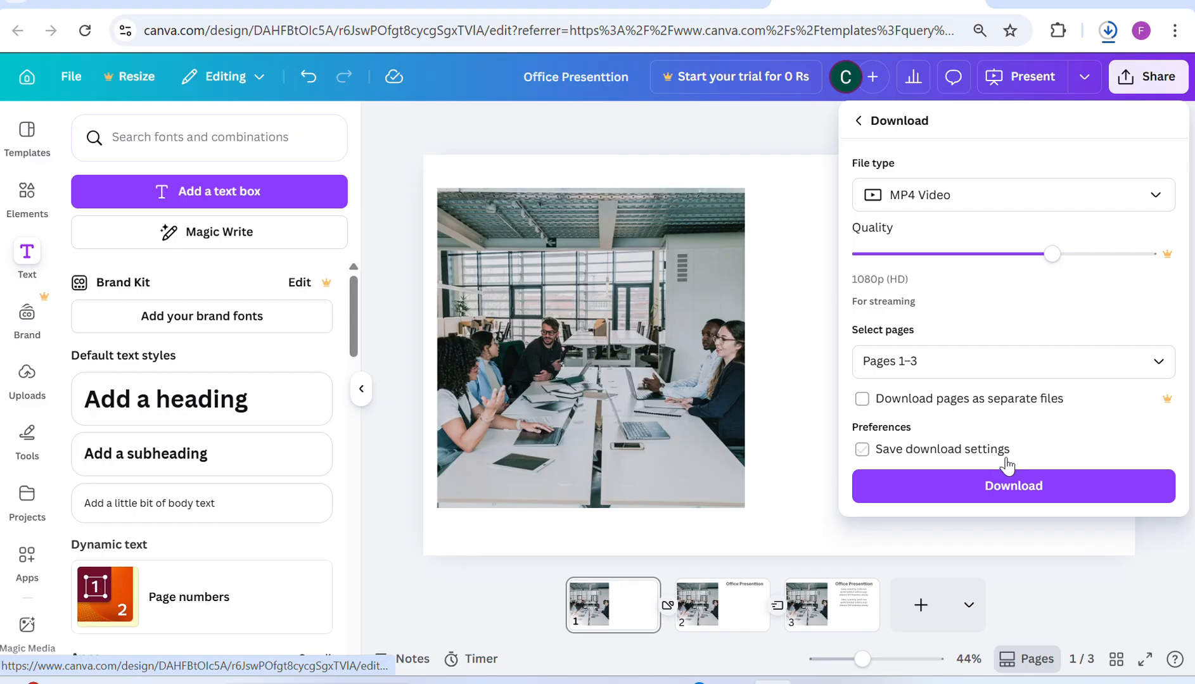
pyautogui.click(996, 487)
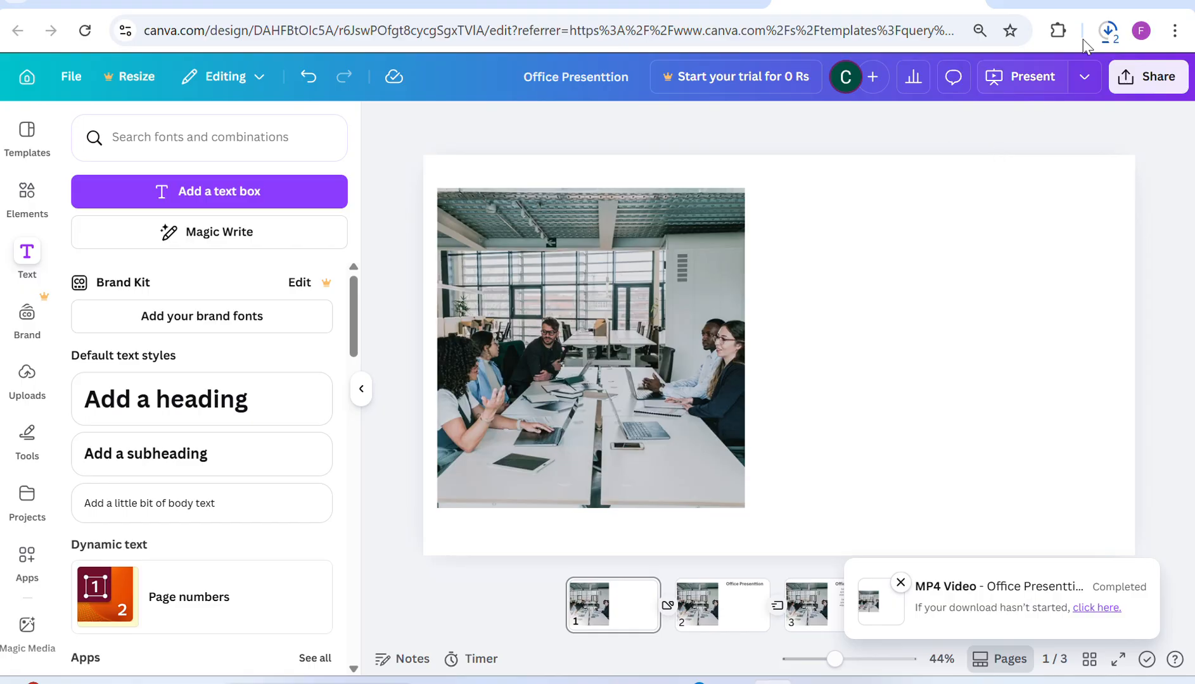
# Open the downloaded Office Presenttion.mp4 from the browser's download history to view it, and return to the Canva editor.
pyautogui.click(1100, 33)
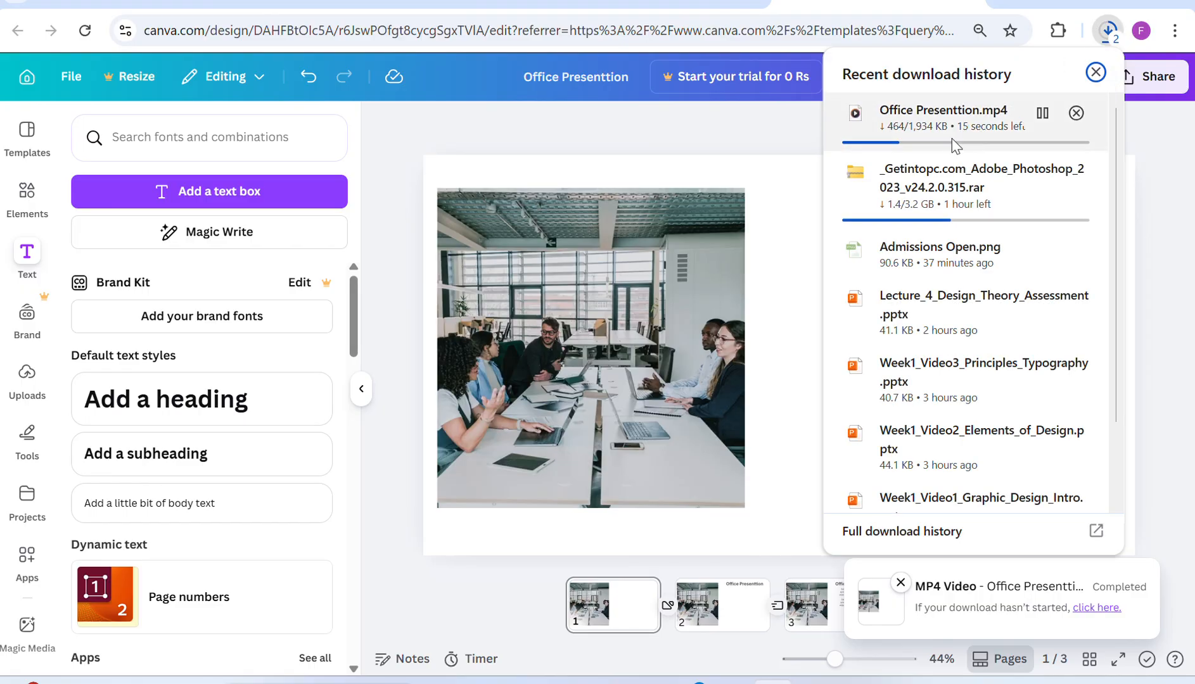
pyautogui.click(1159, 251)
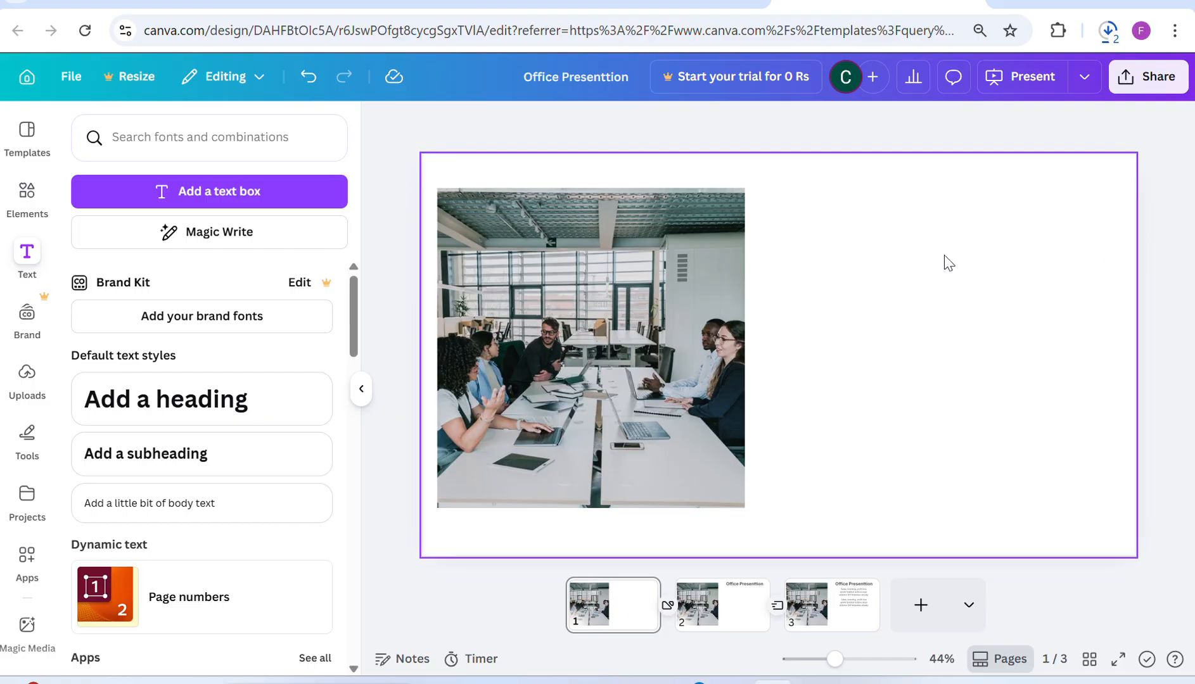
pyautogui.click(1107, 27)
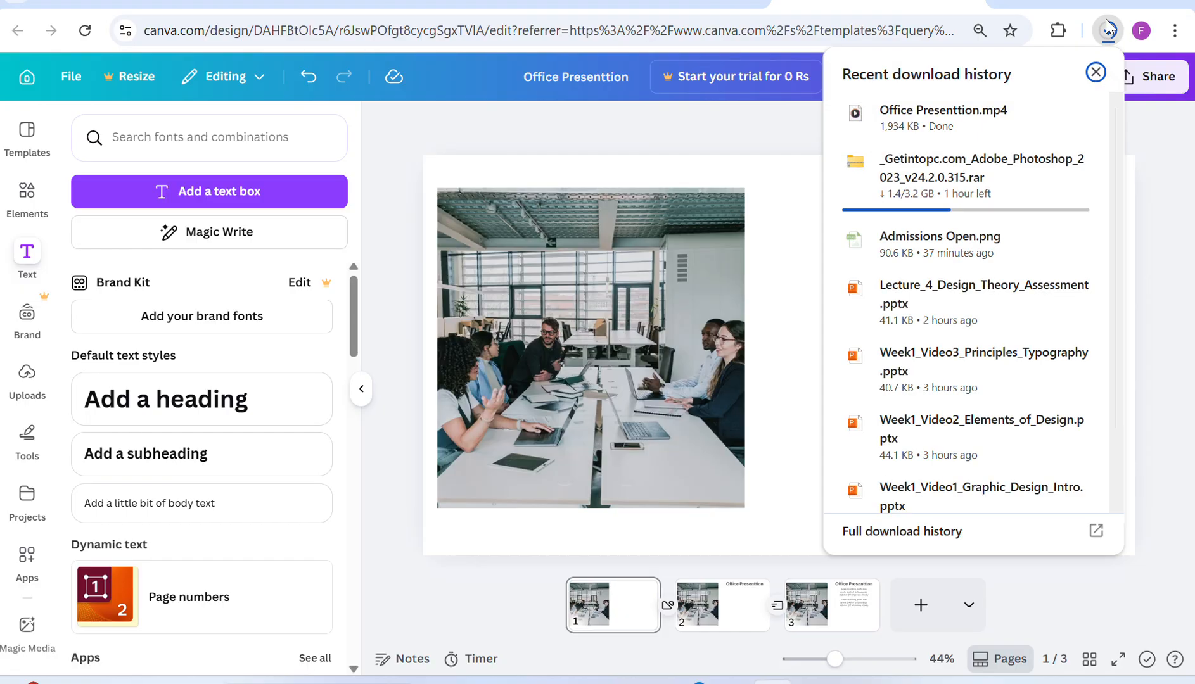
pyautogui.click(935, 119)
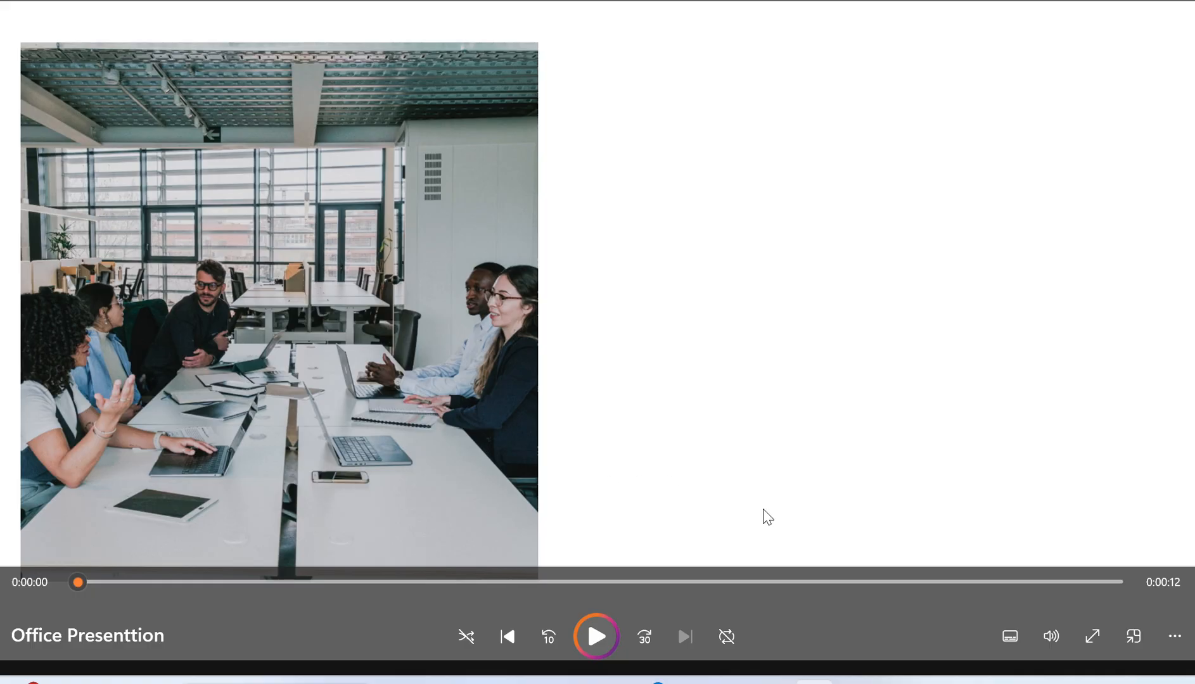
pyautogui.click(732, 682)
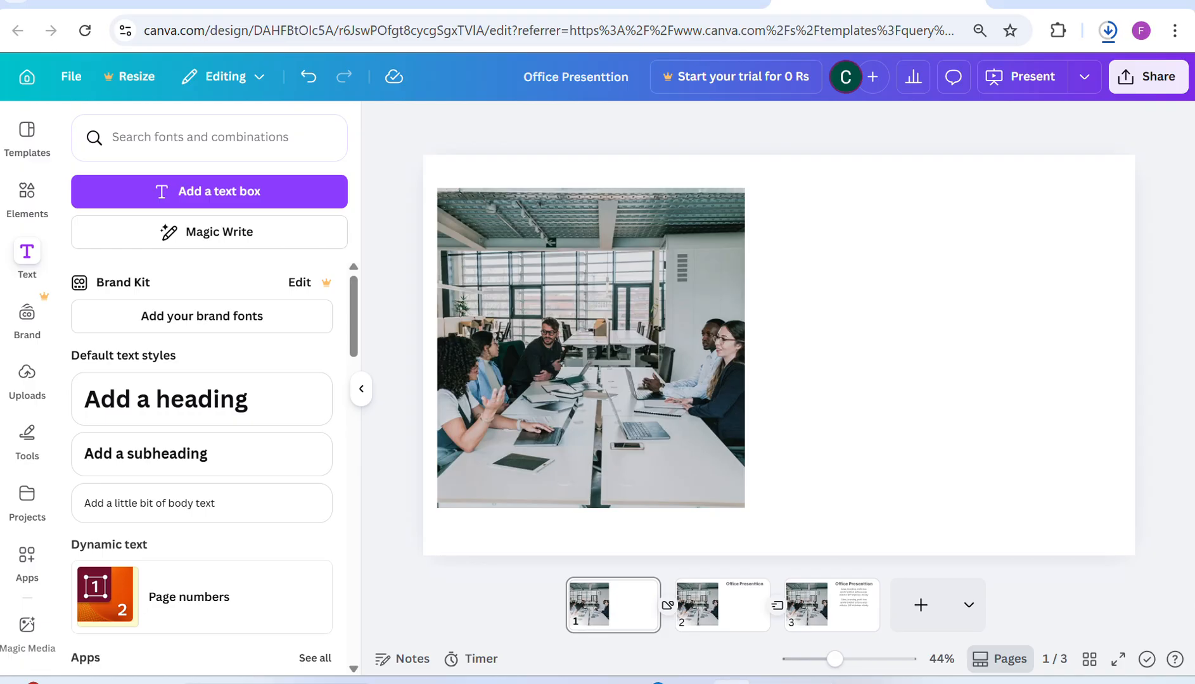
# Set the Color Wipe transition between pages 1 and 2 to 0.4 seconds and the Flow transition between pages 2 and 3 to 1 second.
pyautogui.click(647, 621)
pyautogui.click(668, 607)
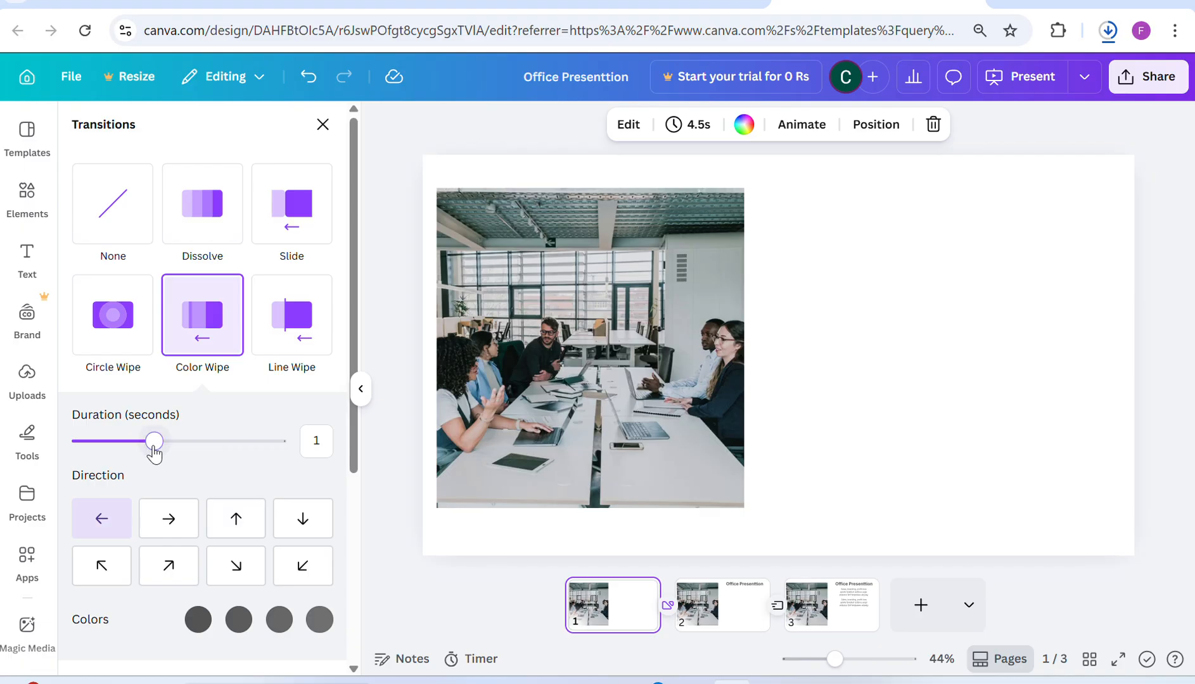
pyautogui.moveTo(154, 441); pyautogui.dragTo(105, 442)
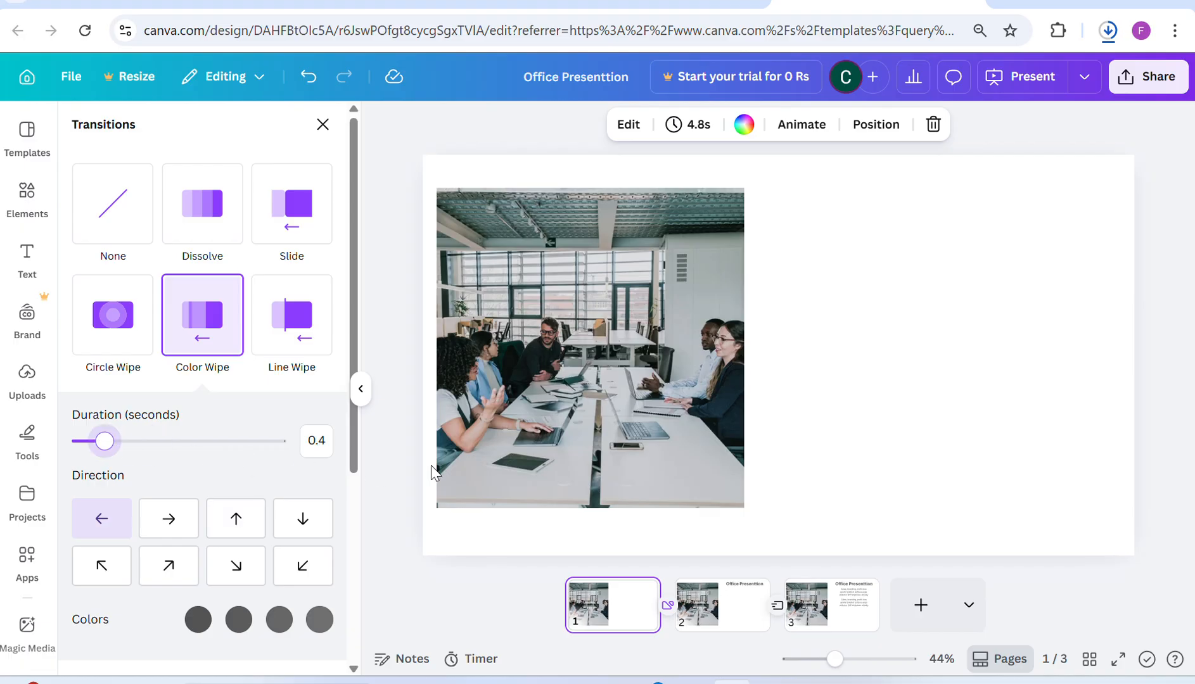
pyautogui.click(777, 606)
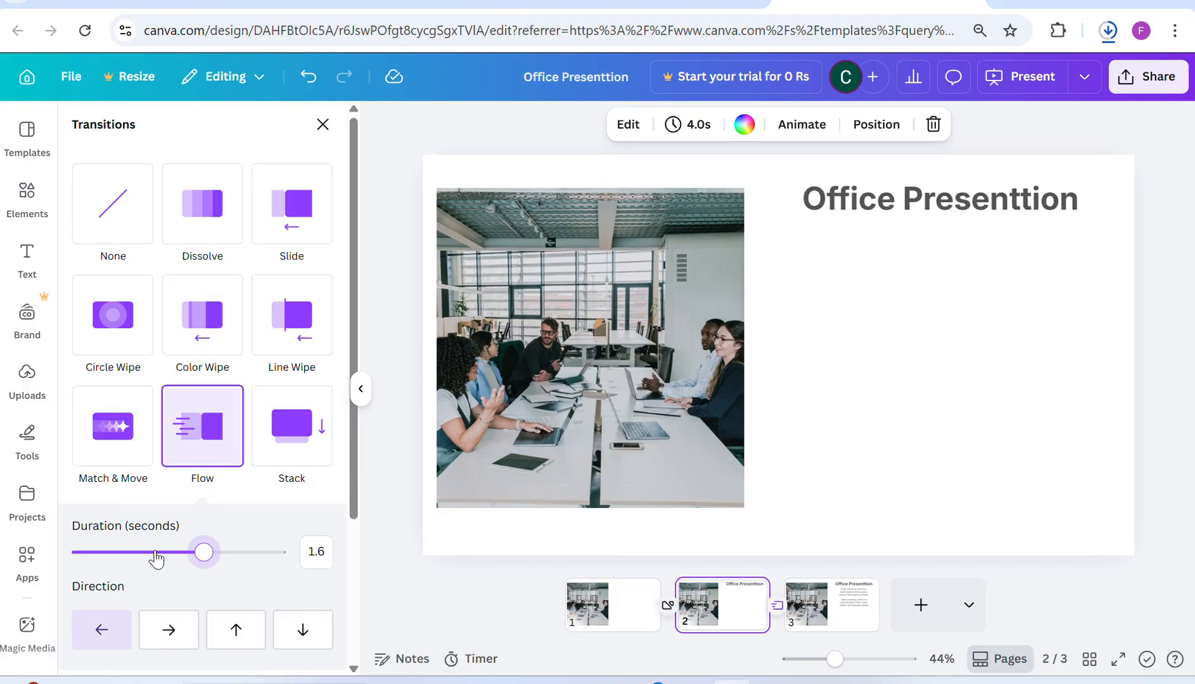
pyautogui.click(155, 553)
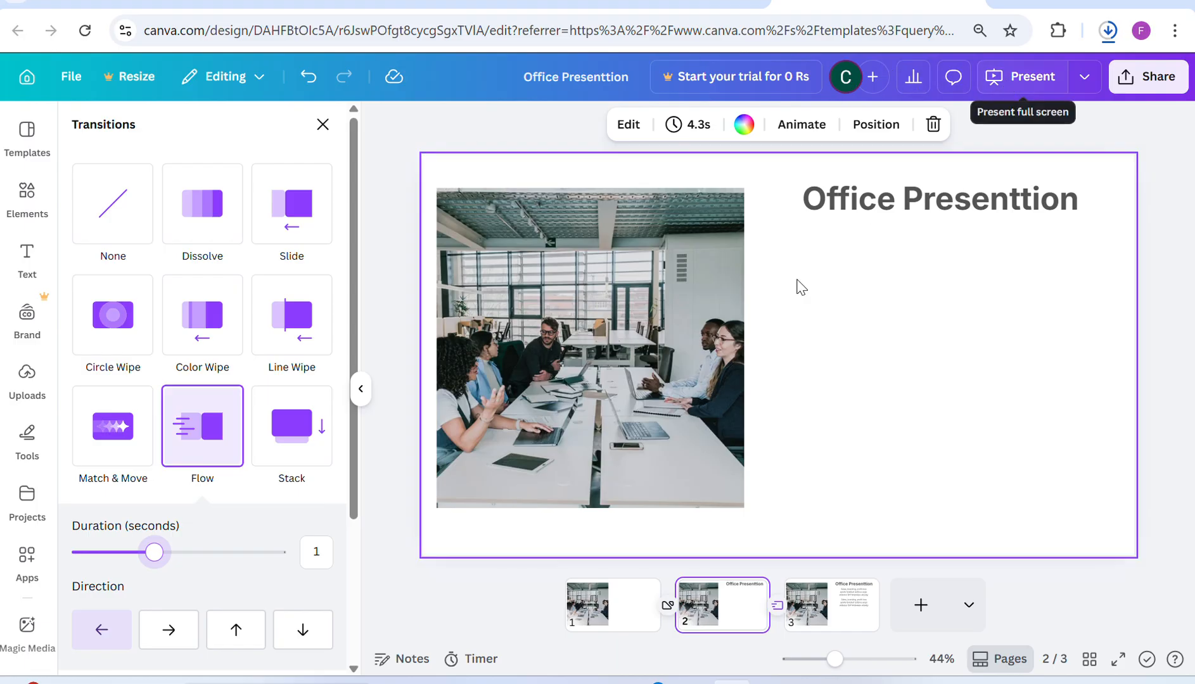
# Present the design full screen from page 1 through page 3 to check the adjusted transitions, and exit the presentation.
pyautogui.click(621, 607)
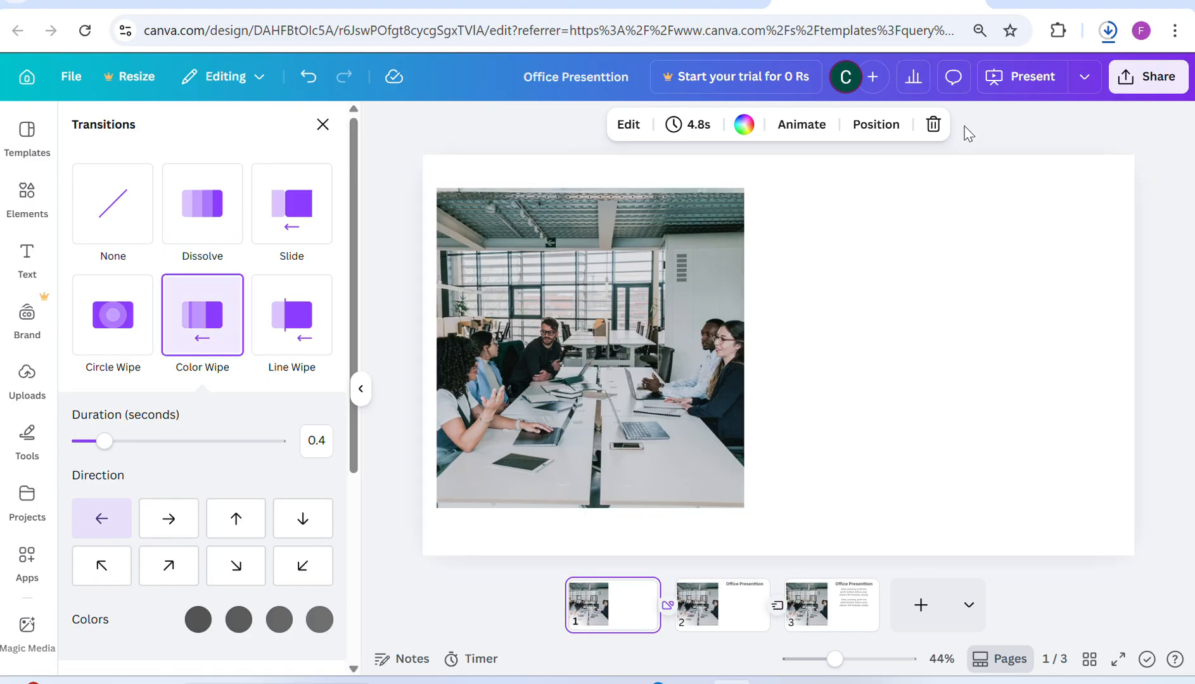
pyautogui.click(1003, 83)
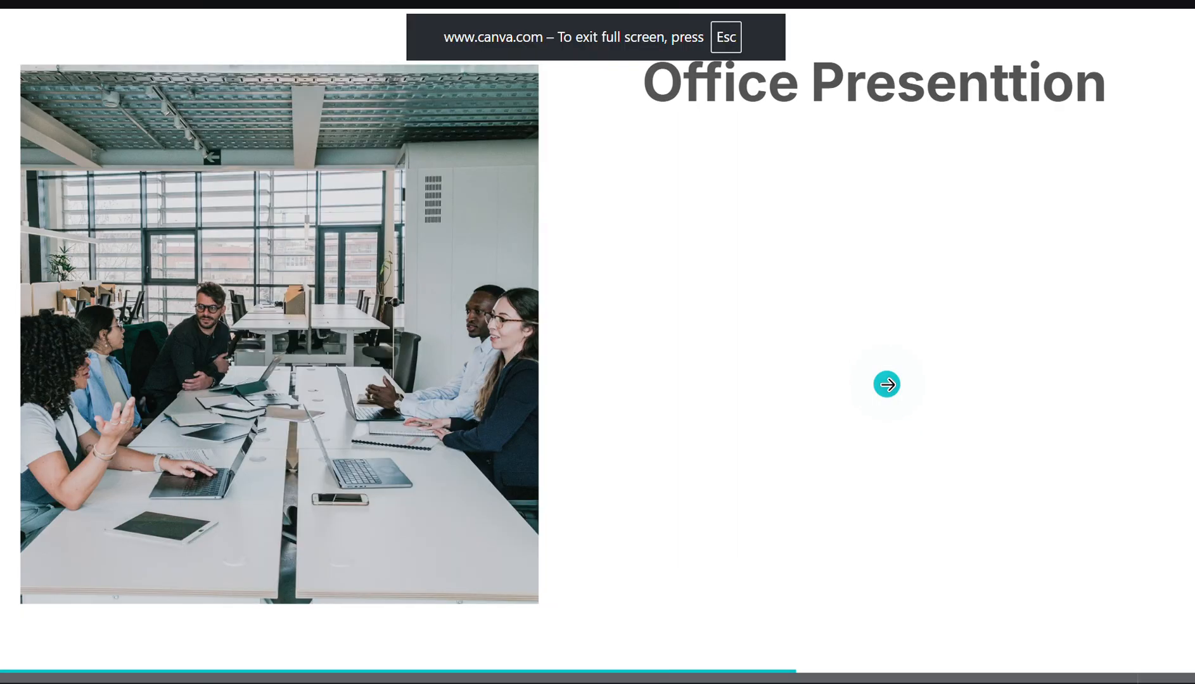
pyautogui.click(887, 385)
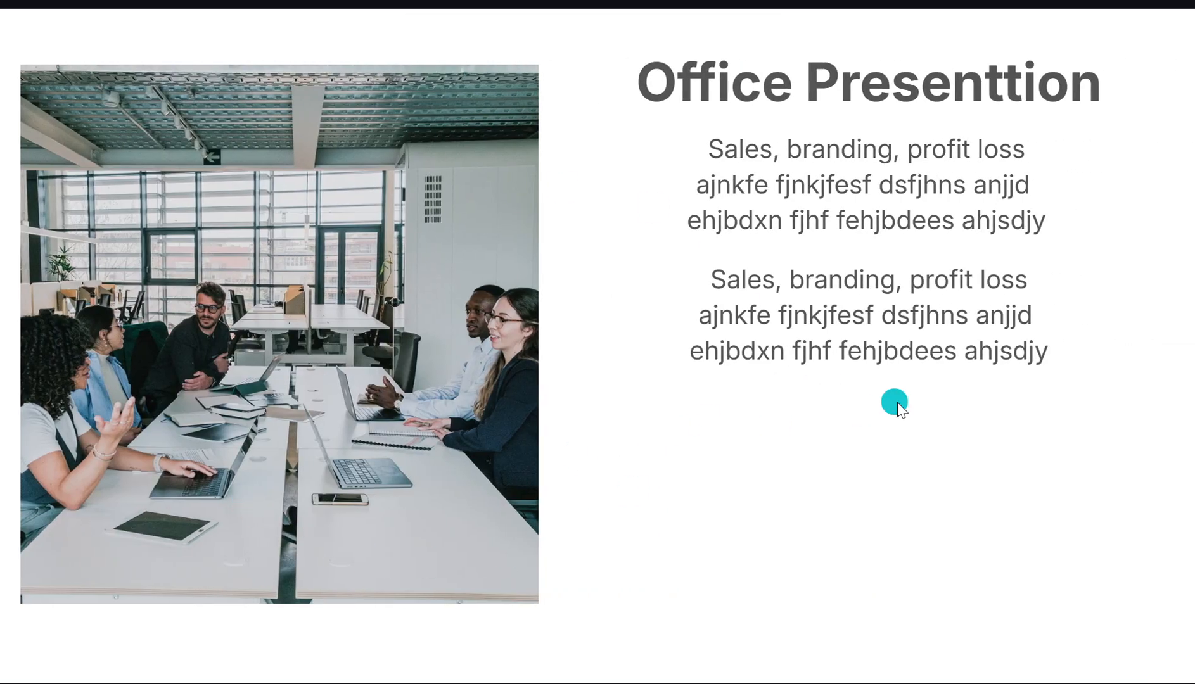
pyautogui.press('Escape')
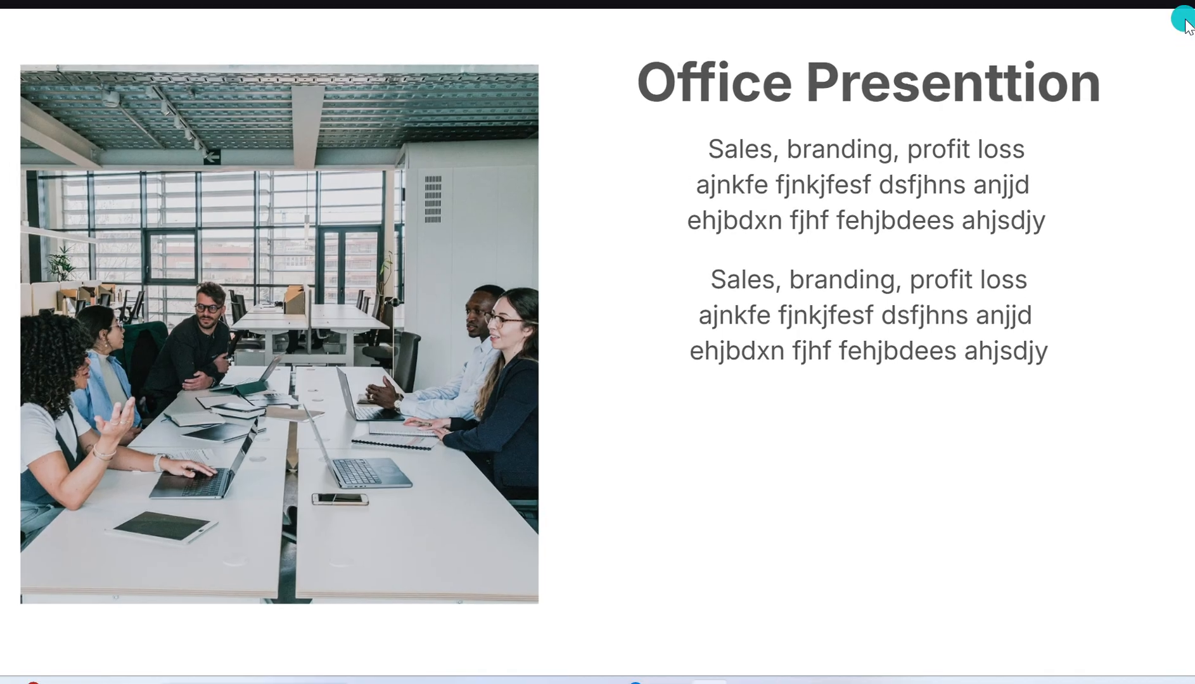